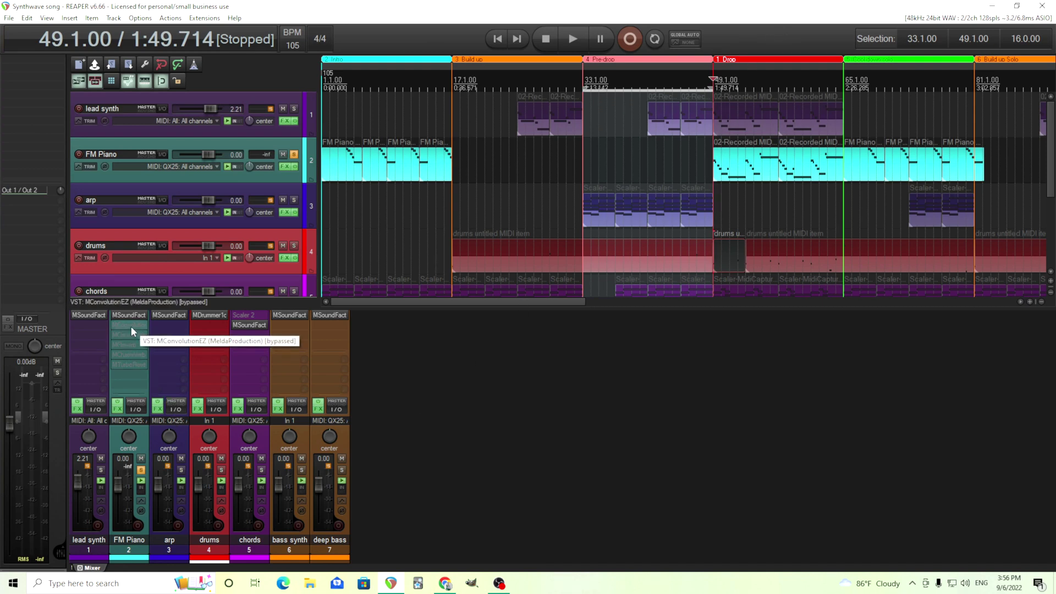
Audition the dry FM Piano track from the Drop, and enable and open its MConvolutionEZ effect
click(573, 39)
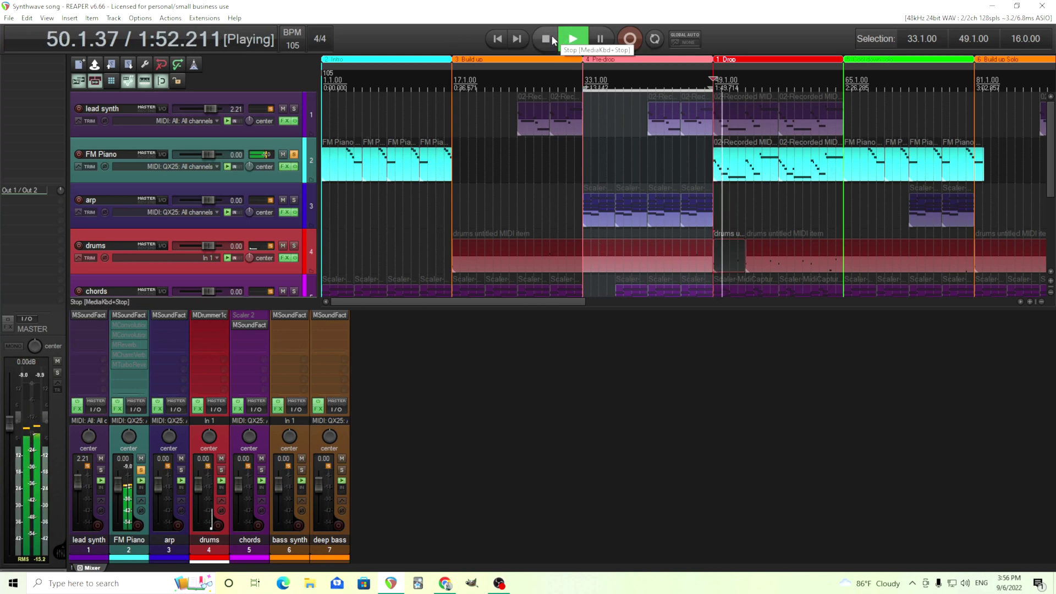
click(552, 35)
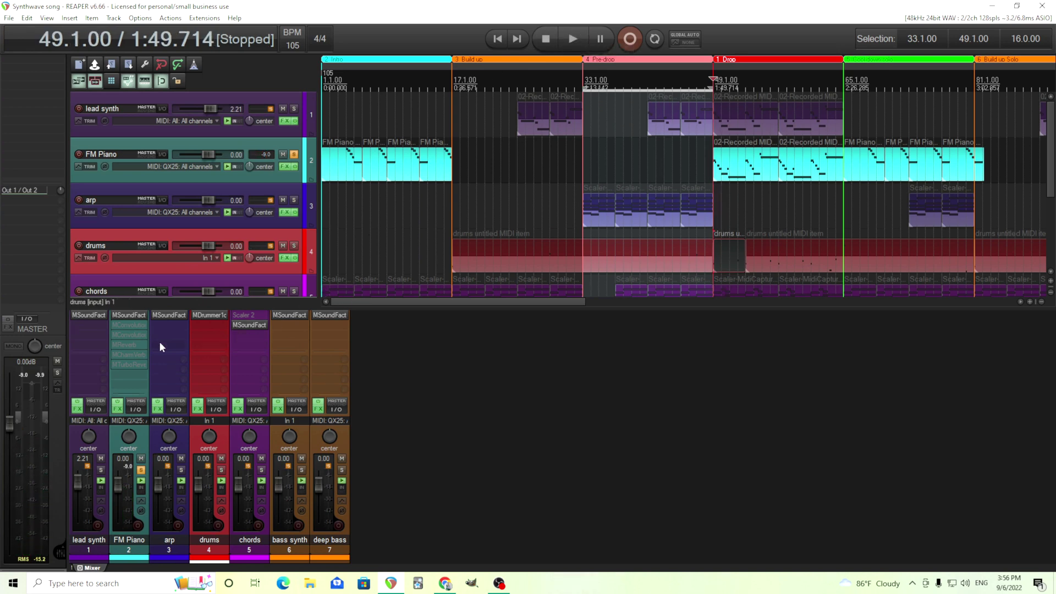
shift+click(132, 324)
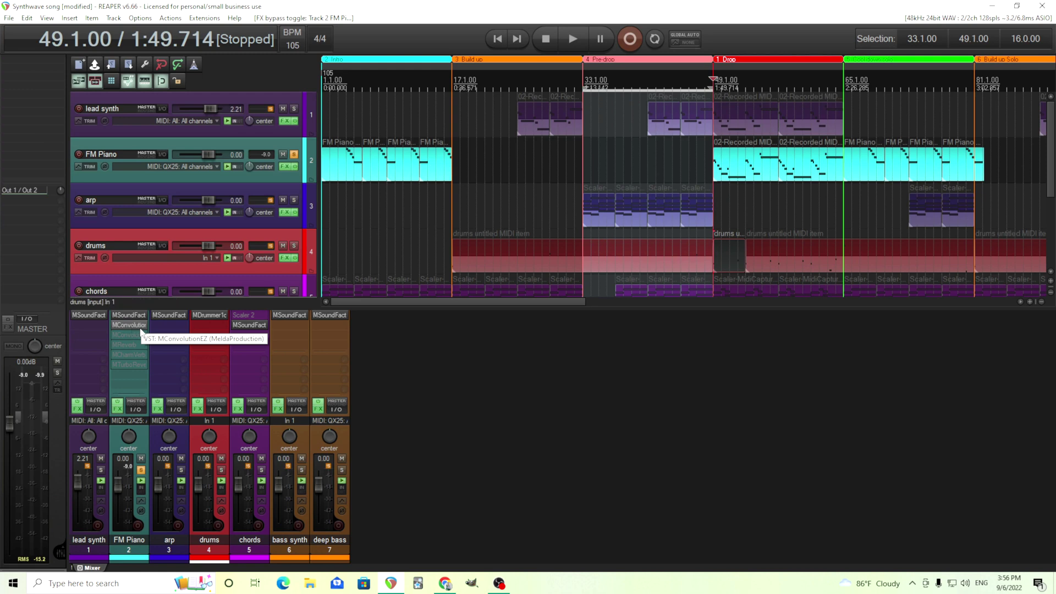
click(129, 326)
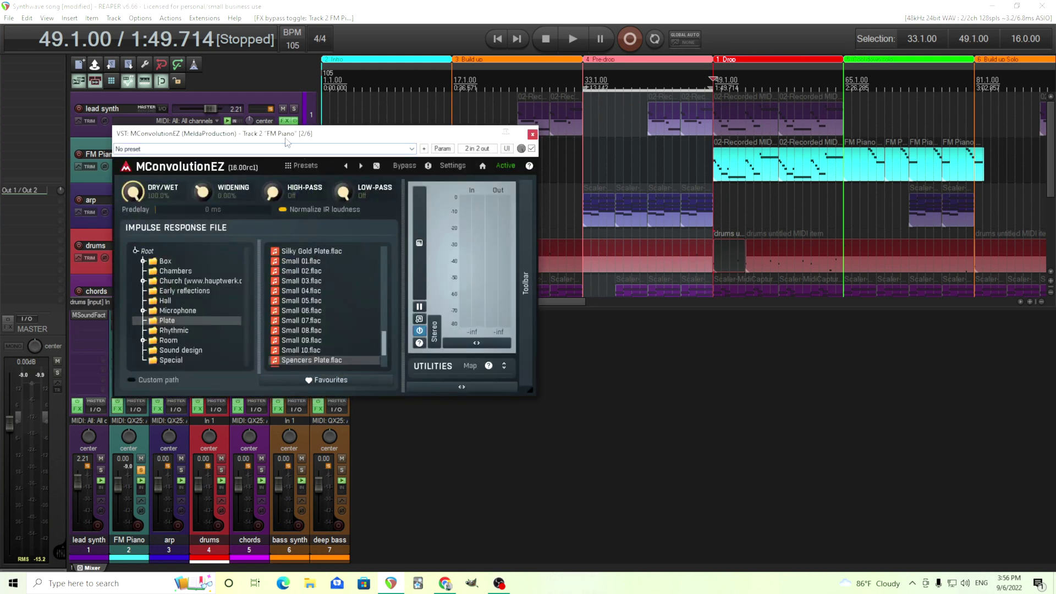
drag(287, 142, 475, 197)
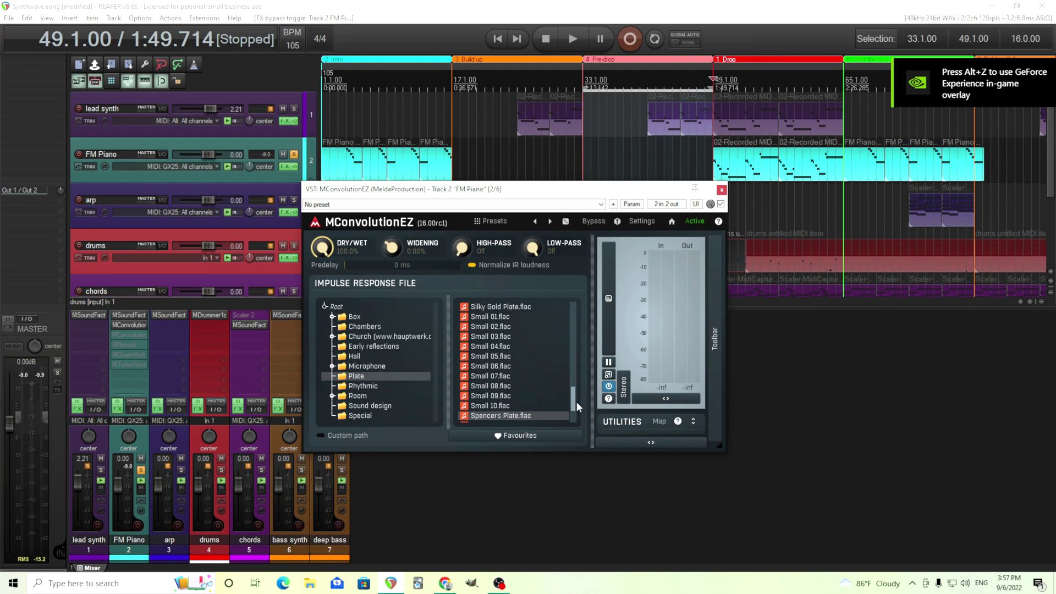
Browse the impulse response folders from Box through Early reflections and load 224.flac from the Hall folder
click(354, 319)
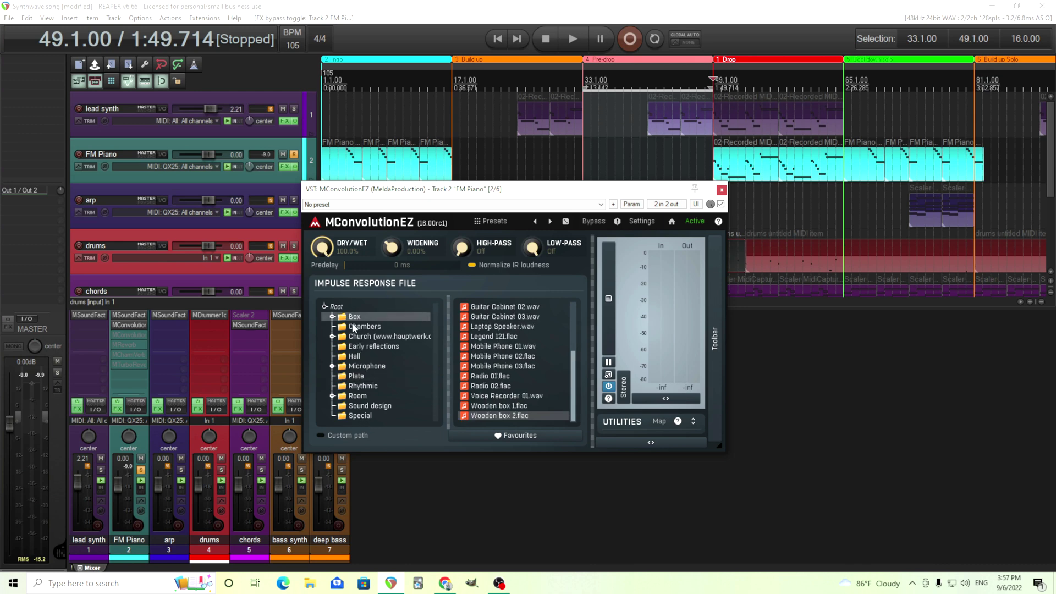
click(355, 328)
click(355, 337)
click(355, 347)
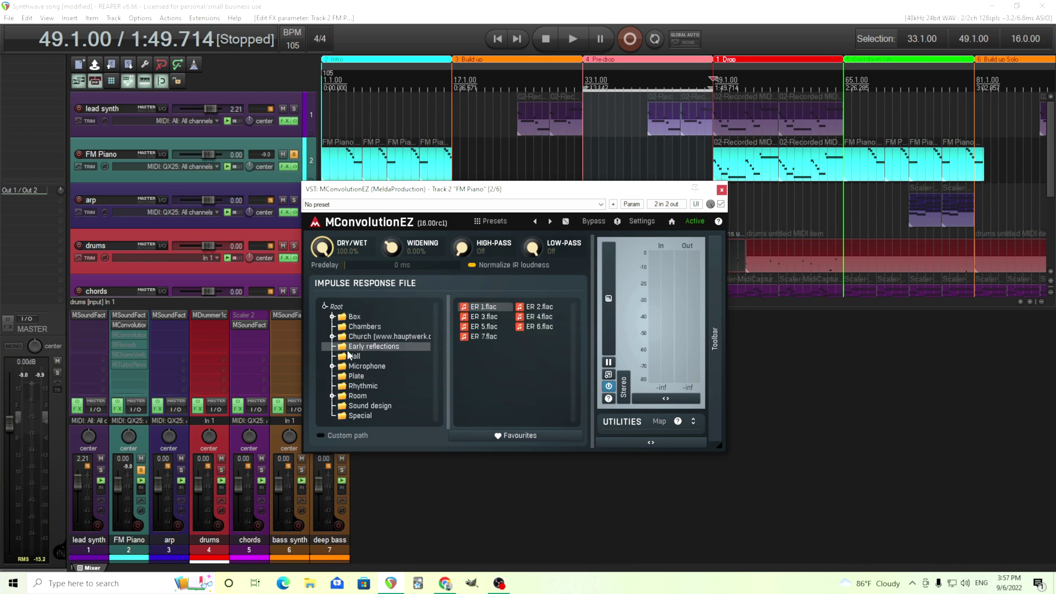
click(333, 337)
click(332, 307)
click(355, 357)
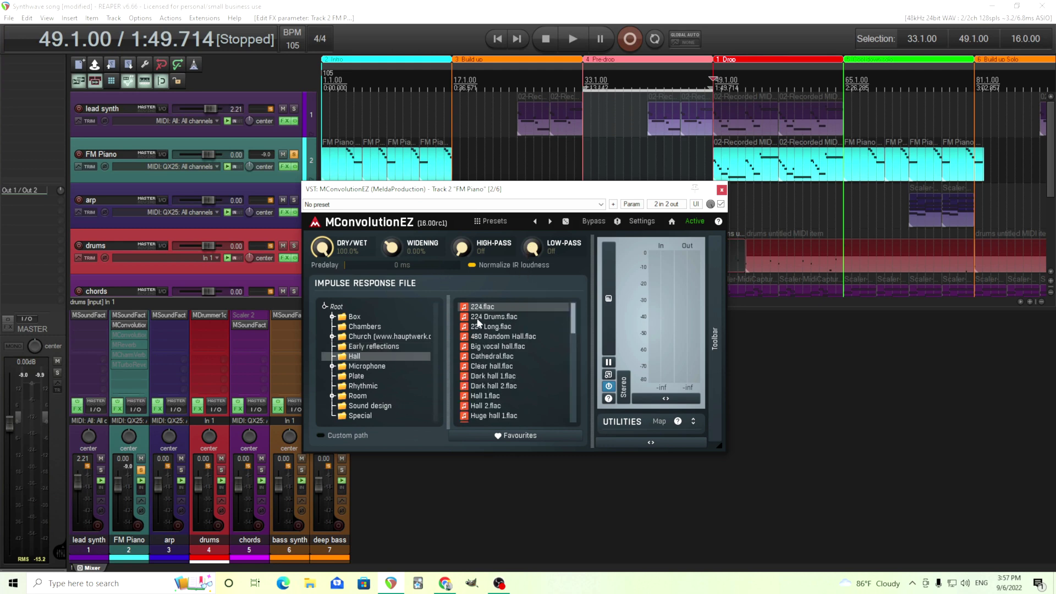
Audition the 224.flac hall reverb fully wet and again with Dry/Wet lowered to about 49%
click(572, 40)
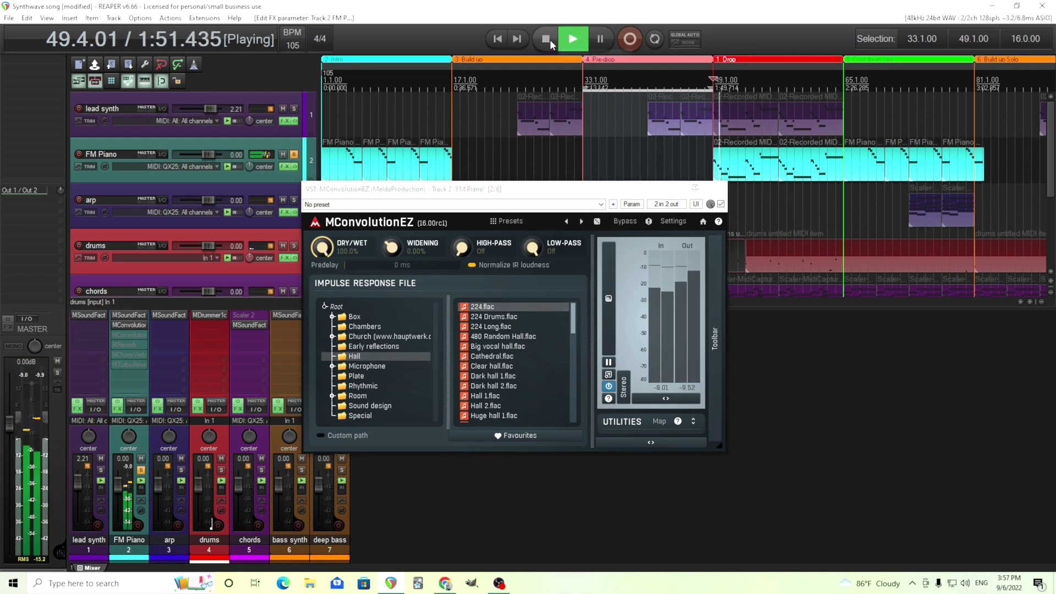
click(547, 40)
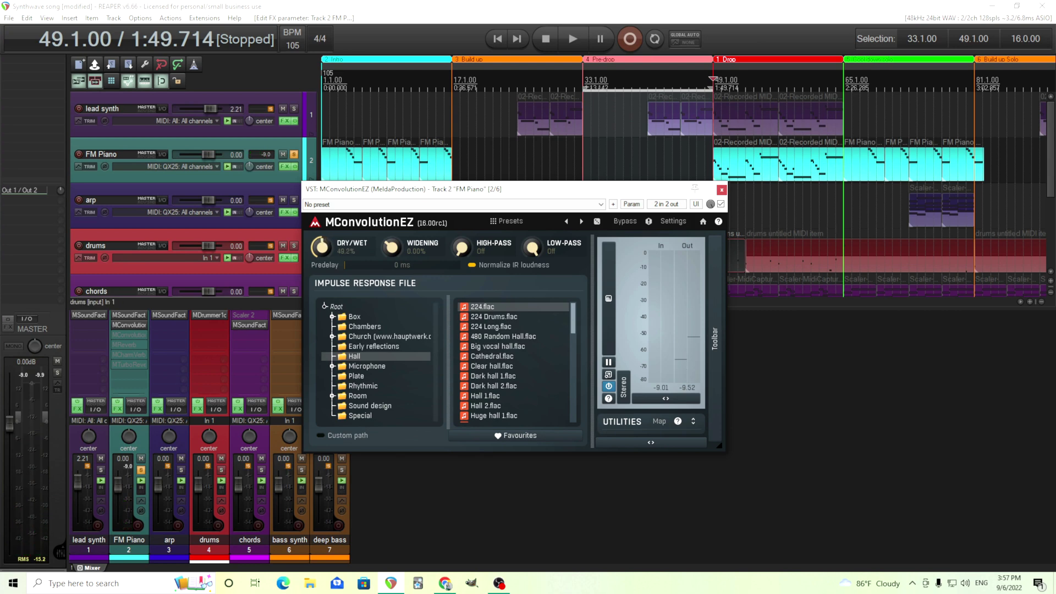
click(579, 40)
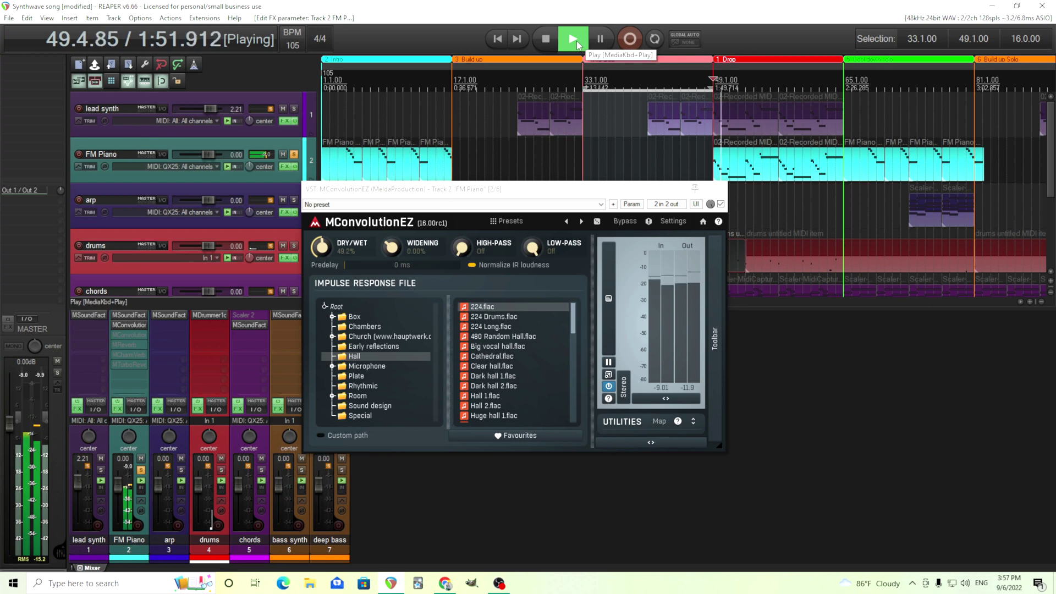
click(546, 40)
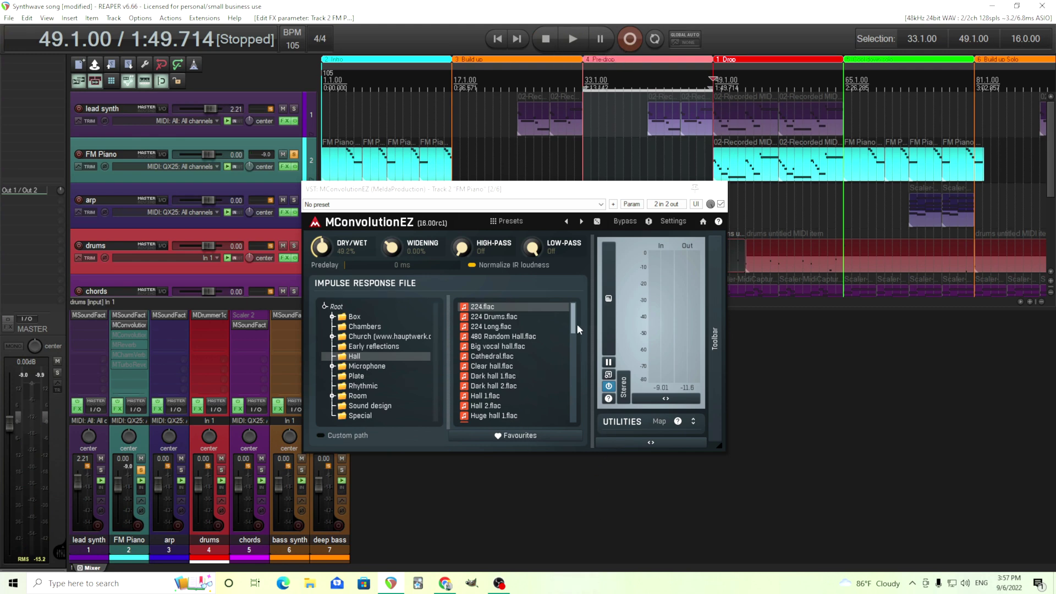
Load the Large Neutral.flac impulse response from the Hall folder and audition it on the piano
drag(575, 326, 573, 359)
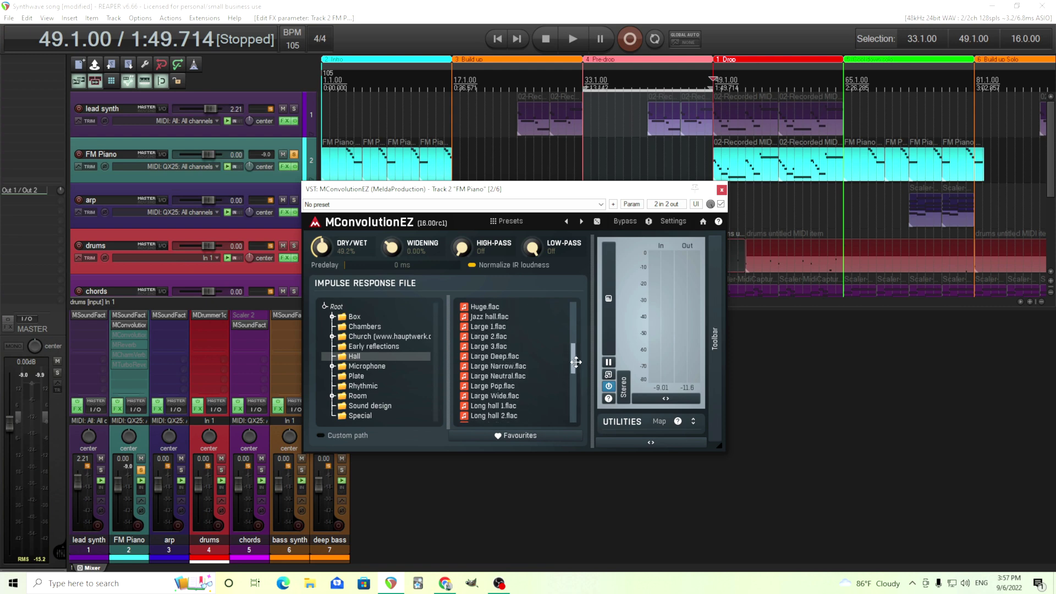
click(487, 380)
click(572, 39)
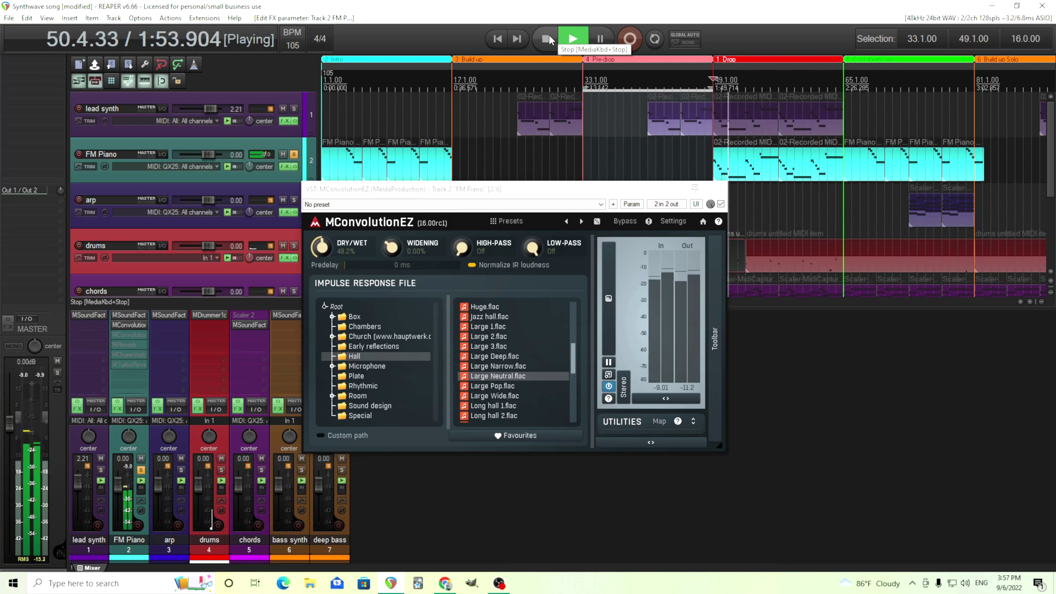
click(549, 37)
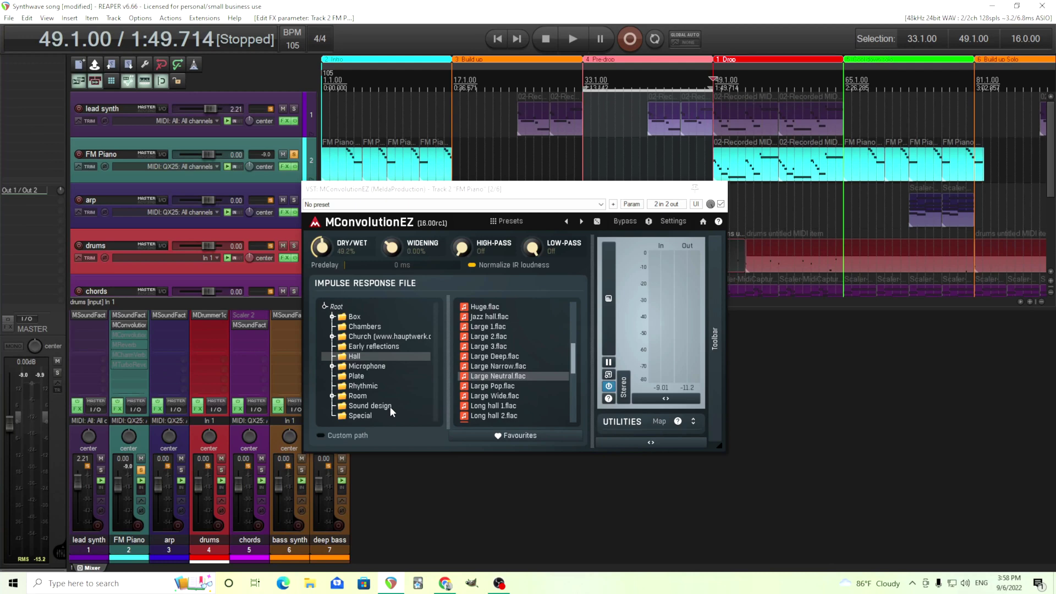
Try the High-pass and Low-pass knobs in MConvolutionEZ and close the plugin window
click(461, 254)
drag(532, 247, 534, 270)
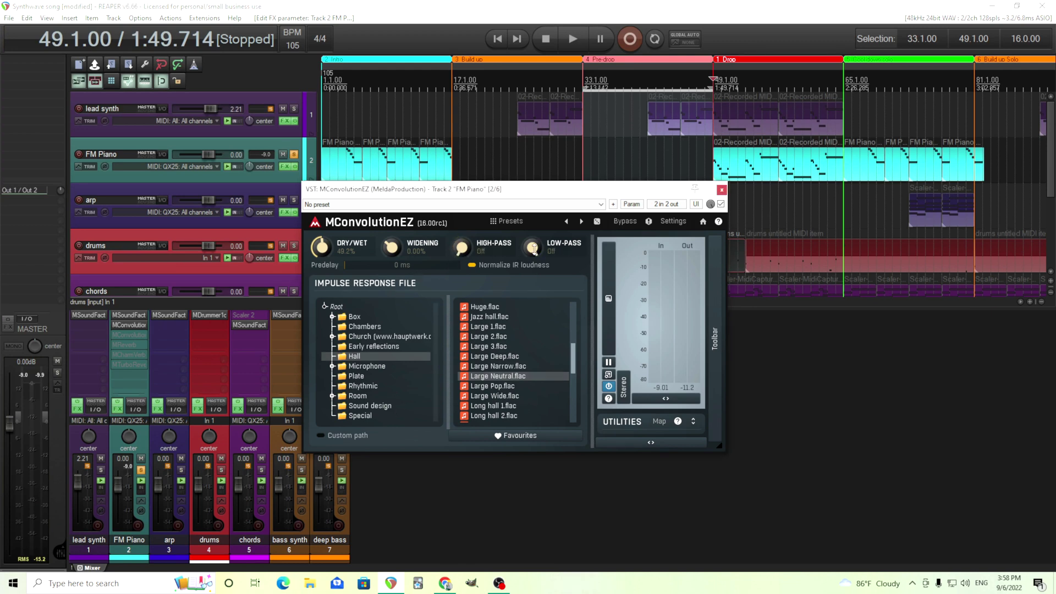
click(722, 191)
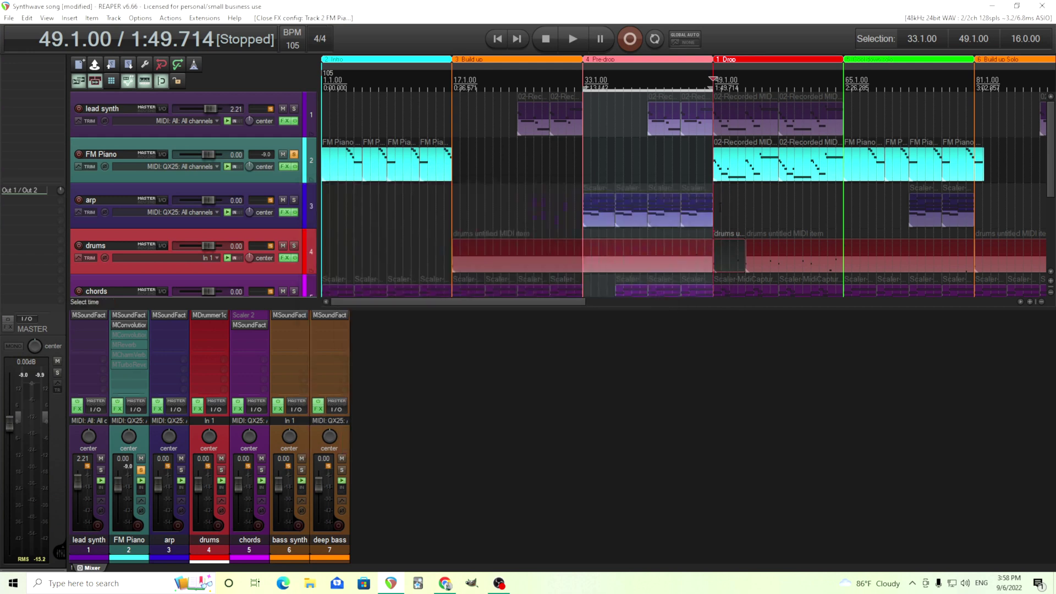
Bypass MConvolutionEZ on the FM Piano track, and enable and open MConvolutionMB in its place
shift+click(128, 324)
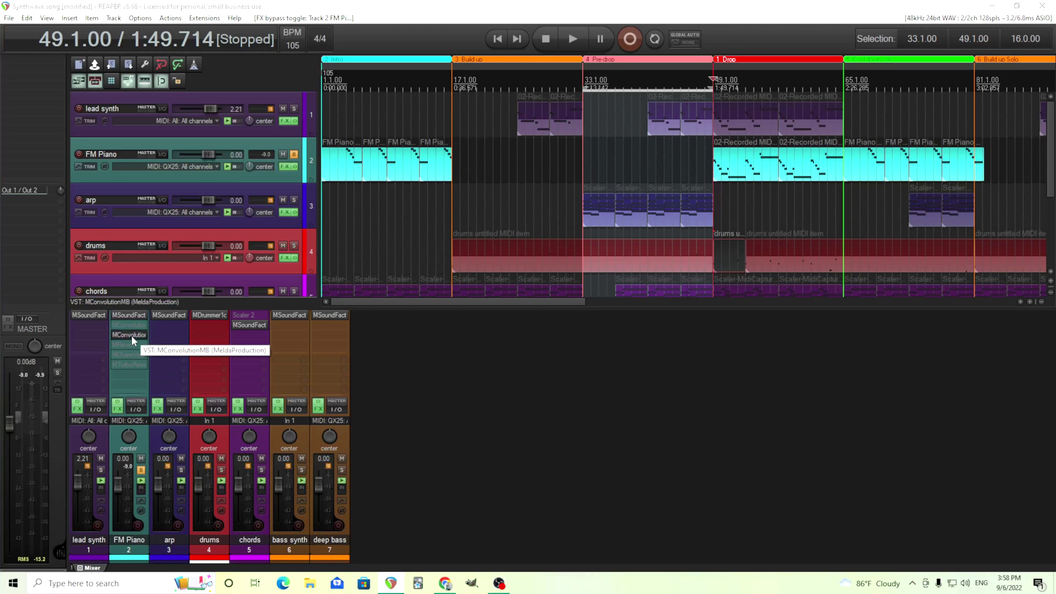
click(131, 335)
drag(353, 33, 502, 197)
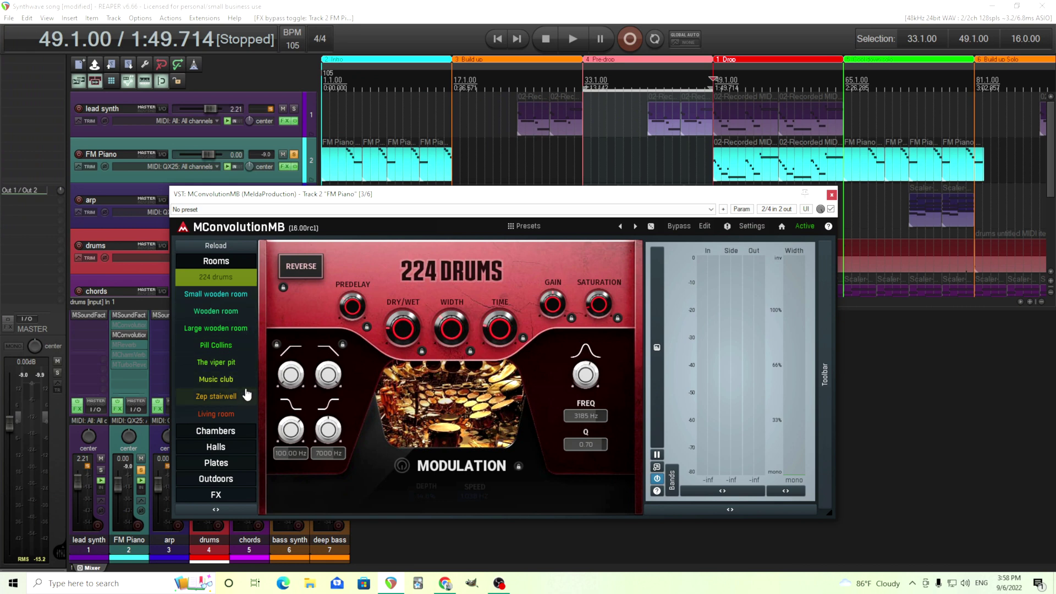
Load the Large wooden room preset from the Rooms category and audition it on the piano
click(230, 348)
click(231, 329)
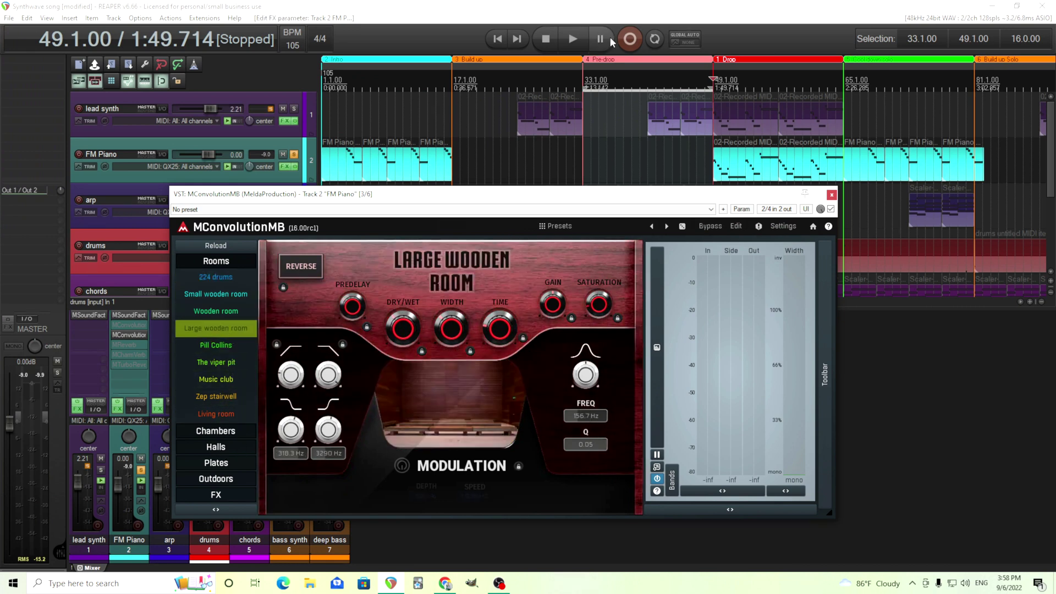
click(574, 39)
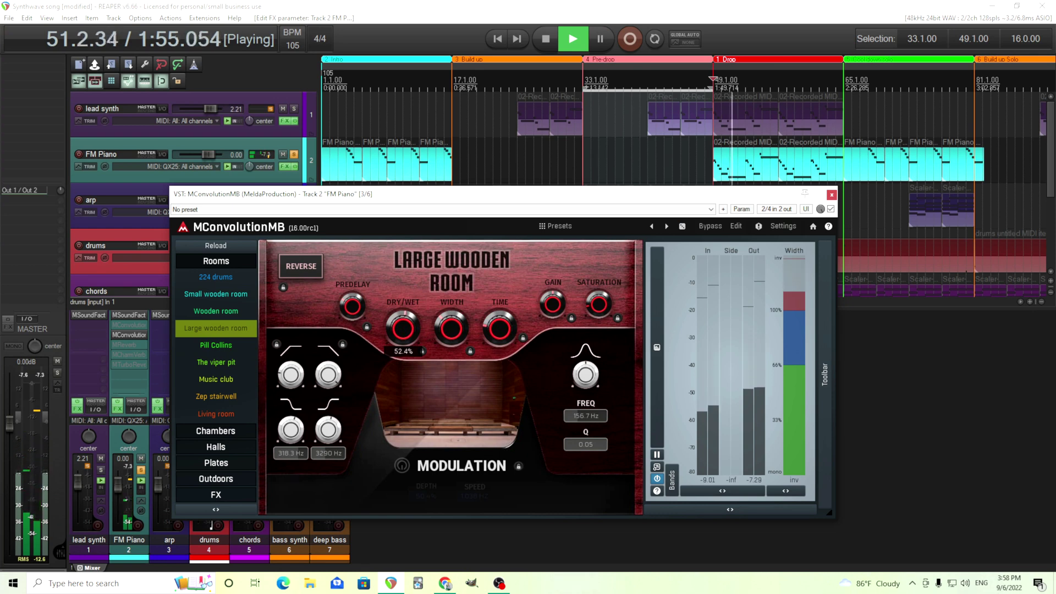
key(space)
Load the 480 randy hall preset from the Halls category and audition it on the piano
click(231, 448)
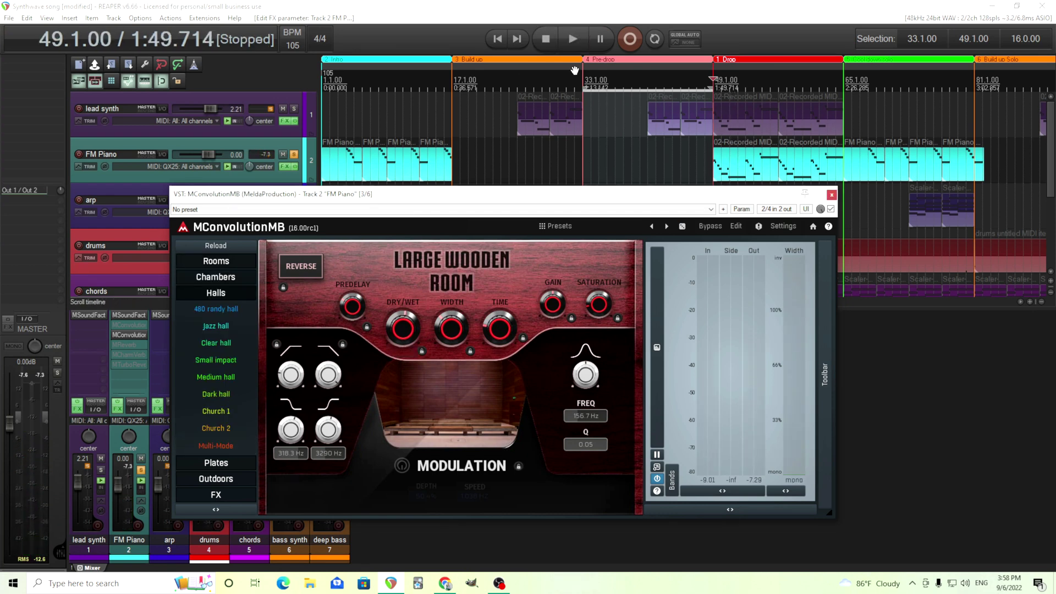
click(238, 318)
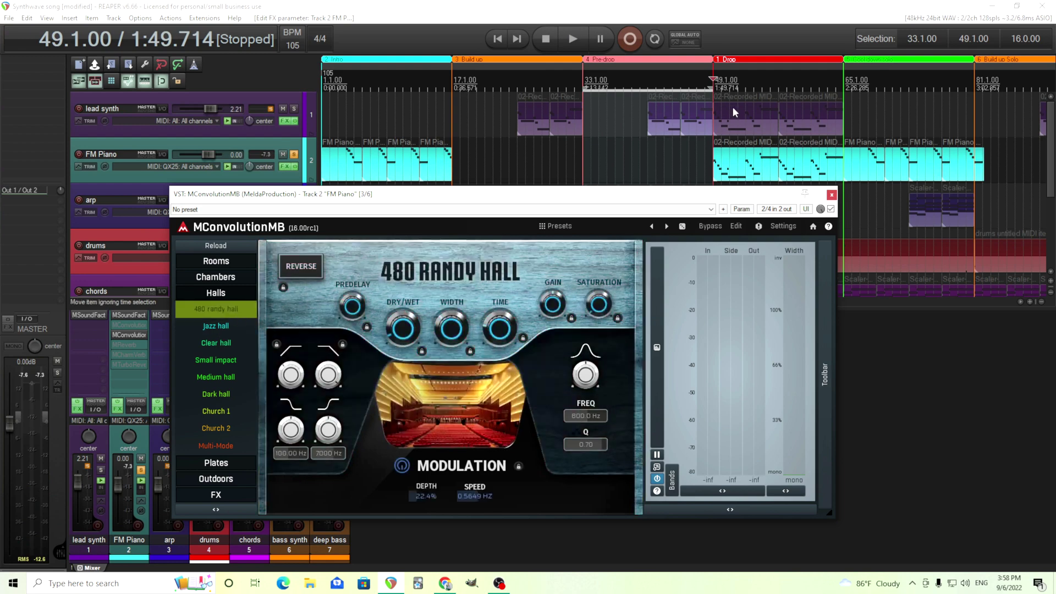
mouse_move(403, 330)
click(573, 38)
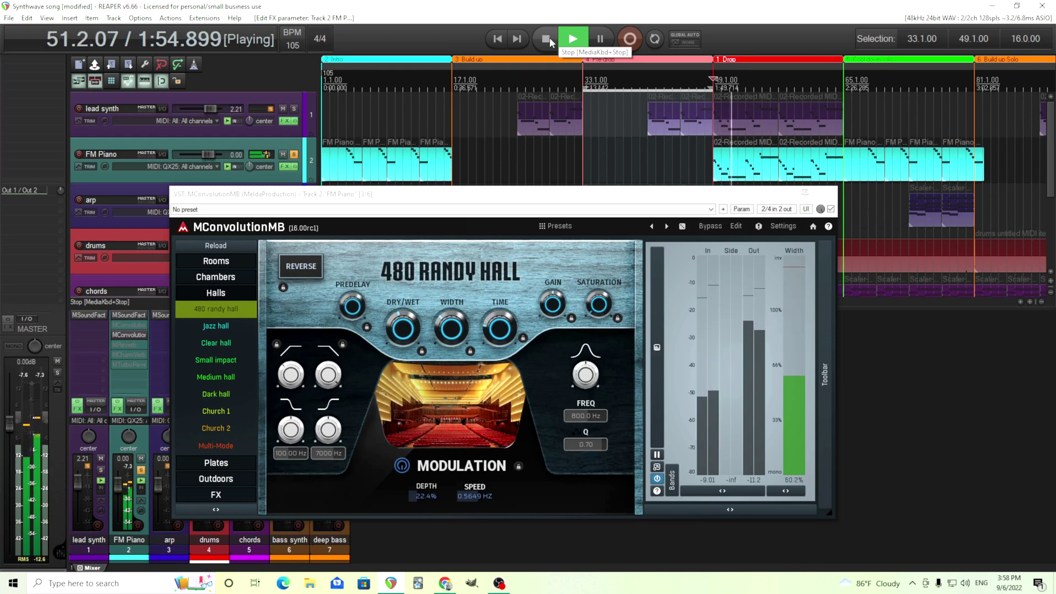
click(550, 38)
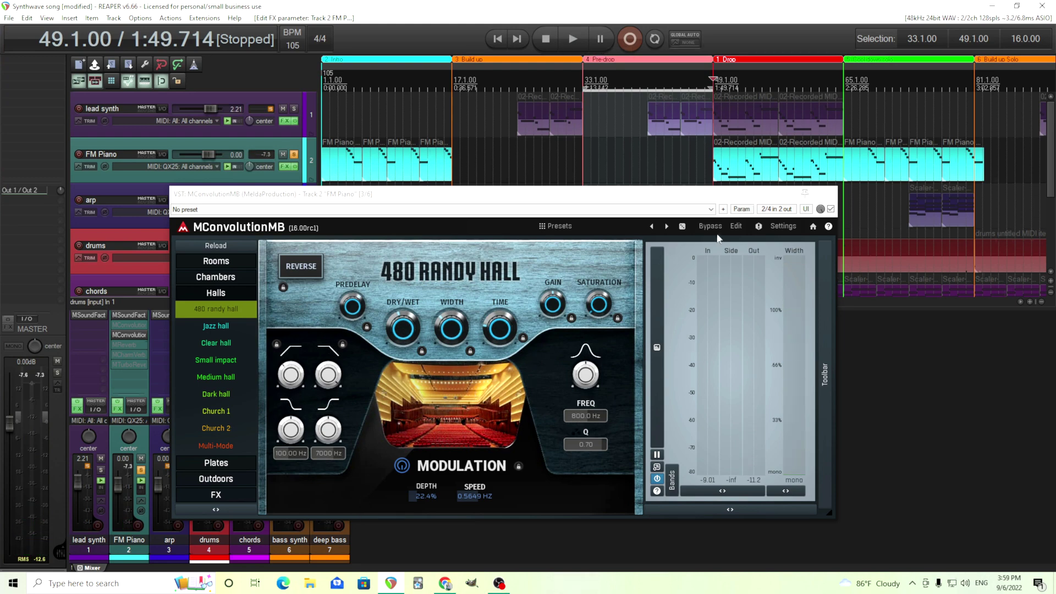
Open MConvolutionMB's edit view and show the Volume envelope over Band 1's impulse response
click(737, 227)
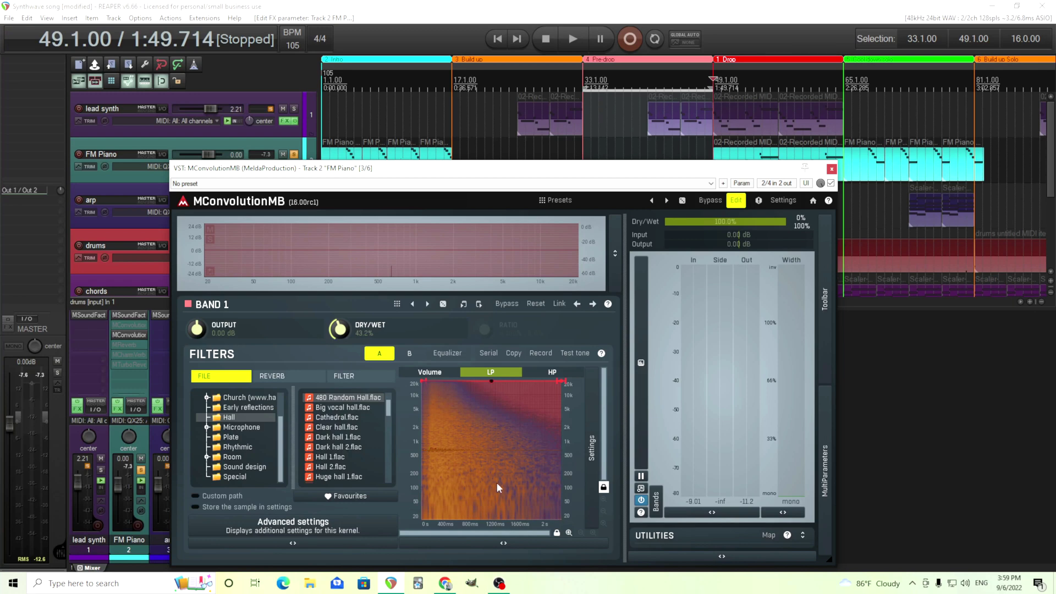
click(431, 374)
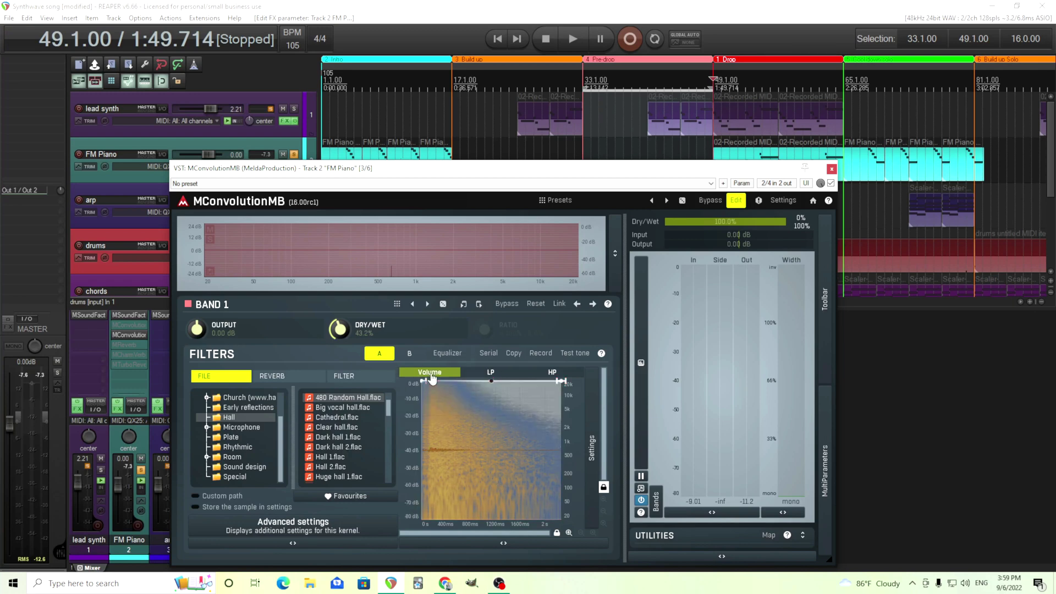
Reshape the volume envelope to dip to about -70 dB at 241 ms, peak near 900 ms and end at -80 dB, and audition it
drag(559, 381, 561, 519)
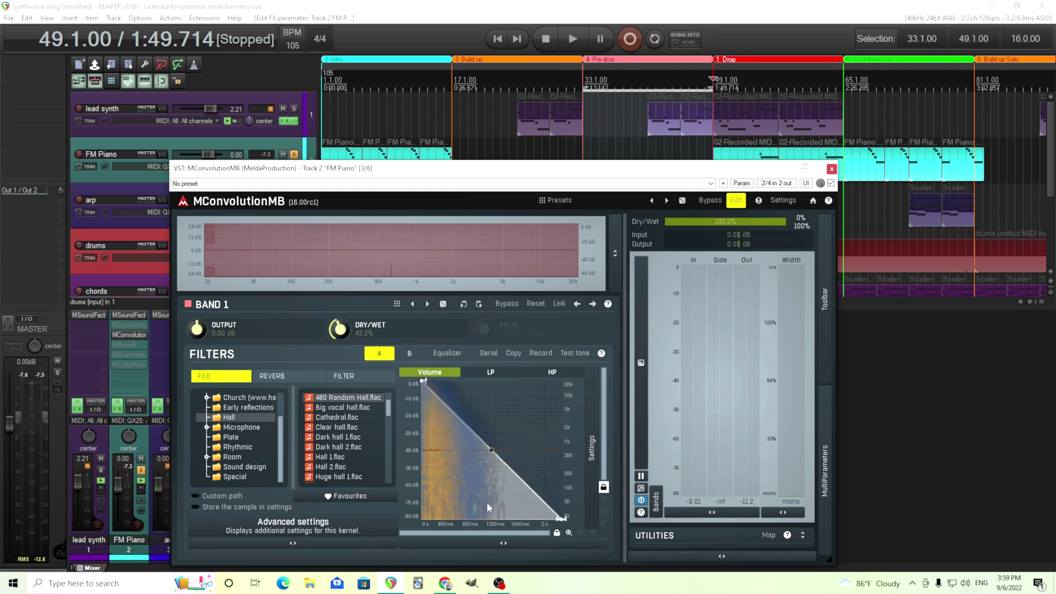
click(452, 489)
click(525, 426)
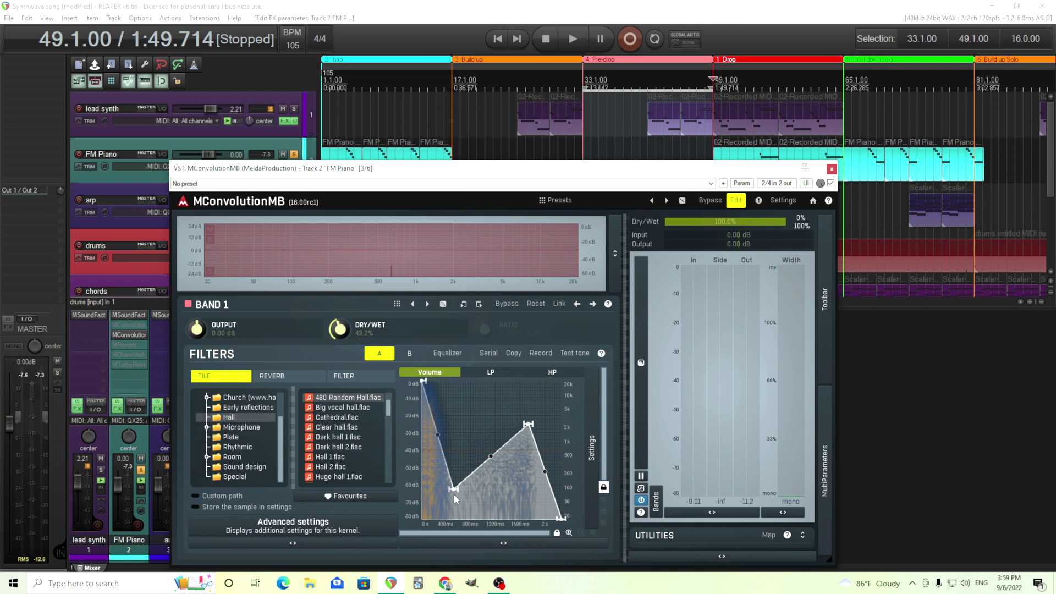
drag(454, 488, 438, 502)
drag(528, 424, 476, 389)
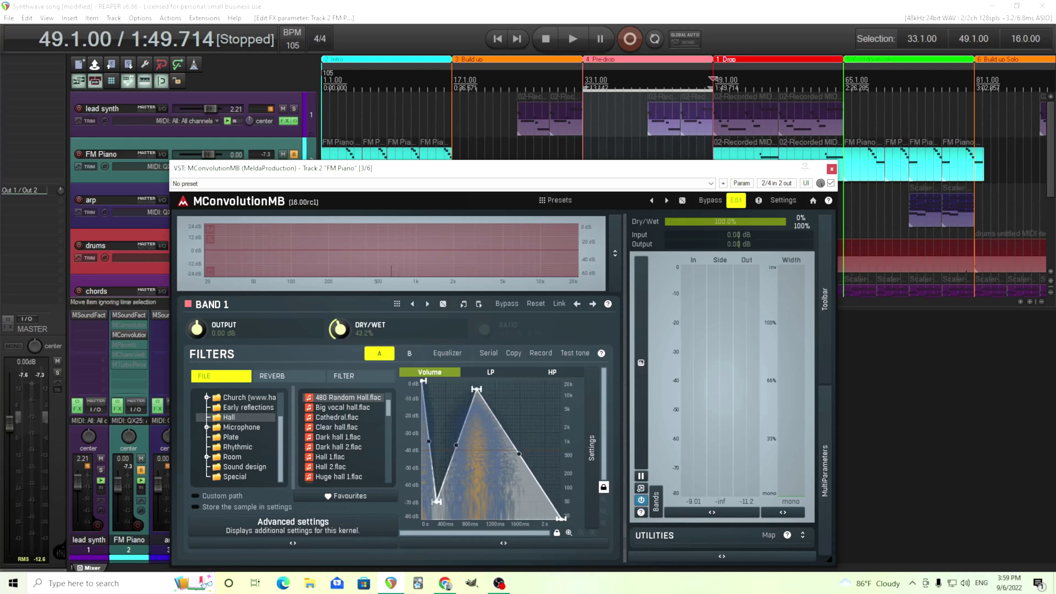
click(575, 40)
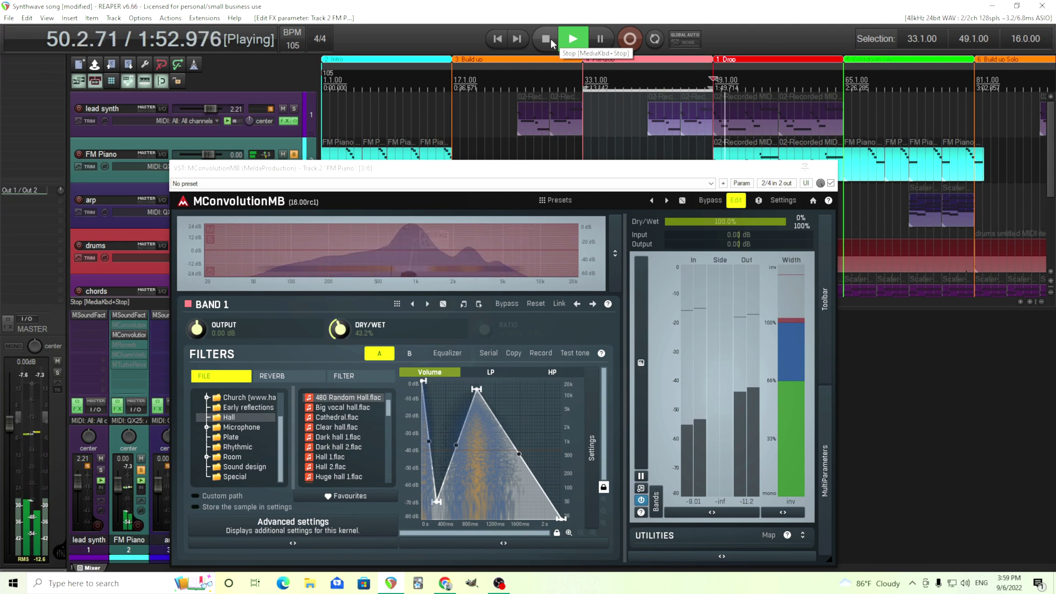
click(551, 41)
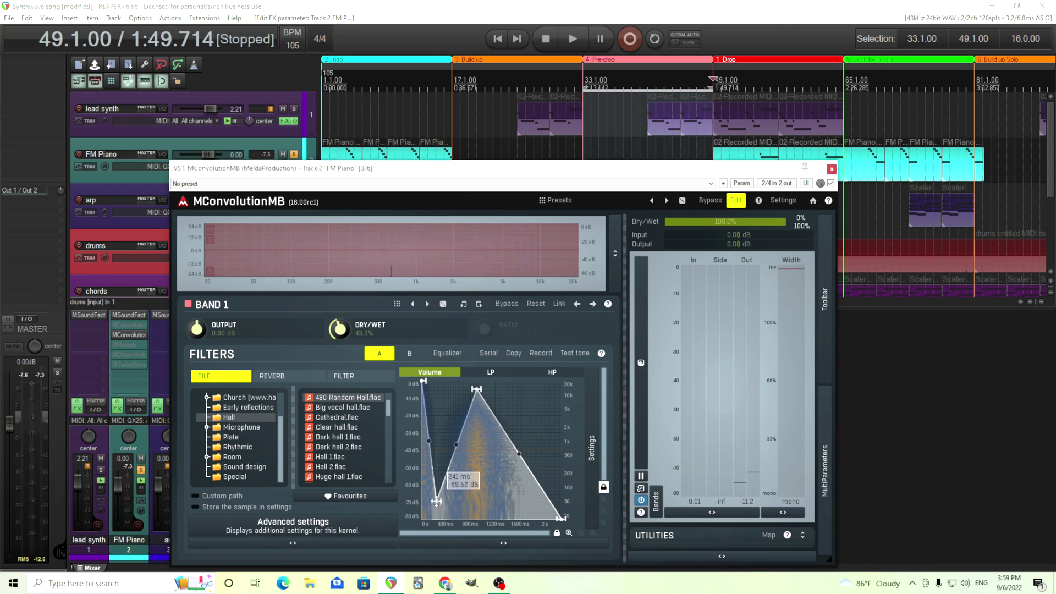
Flatten the volume envelope back to 0 dB along its whole length, deleting the peak point near 900 ms
drag(438, 501, 458, 380)
double_click(476, 390)
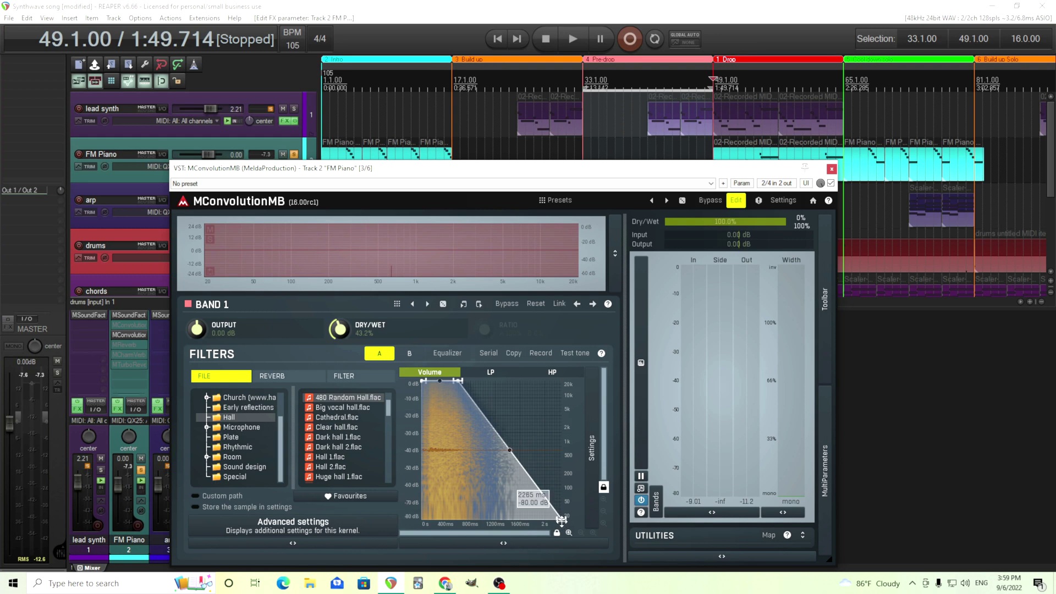
drag(561, 518, 561, 361)
View the LP and HP filter envelopes of Band 1's impulse response
click(502, 373)
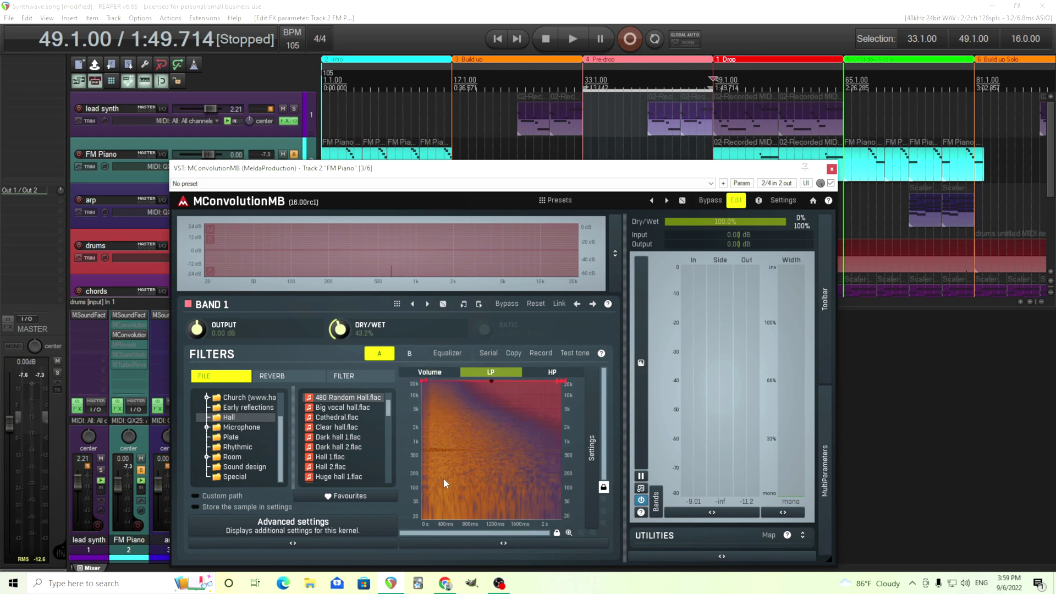
click(549, 375)
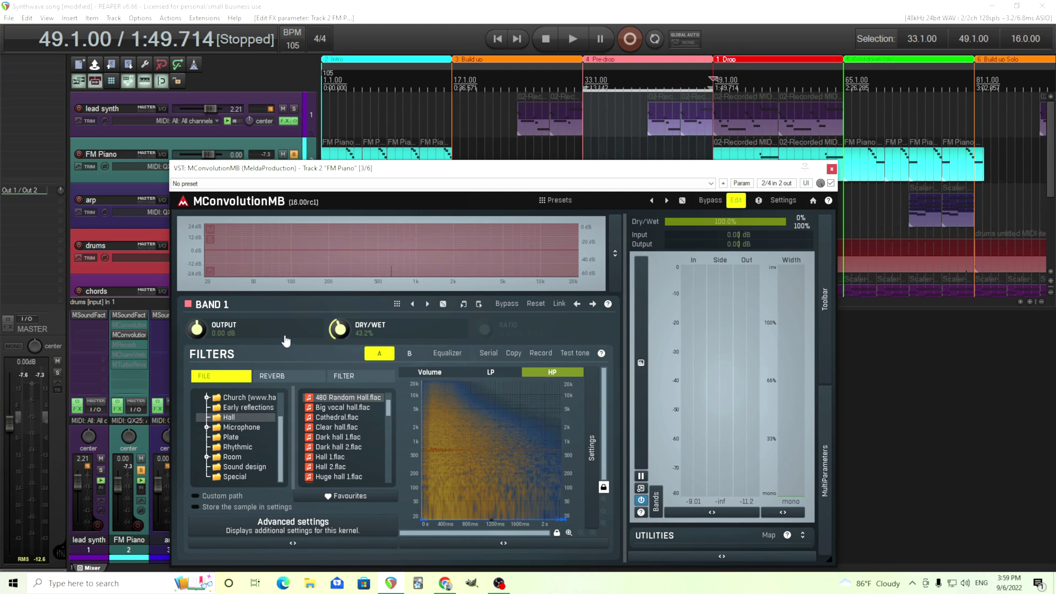
Compare filter slots A and B of Band 1, and look over the band's crossover configuration options
click(409, 354)
click(383, 356)
click(409, 353)
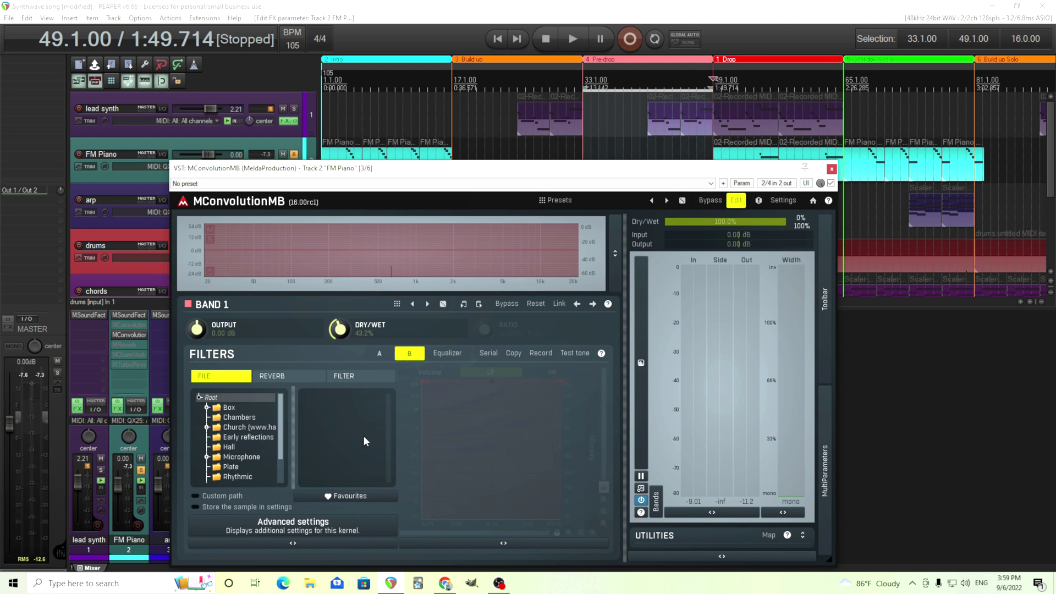
click(375, 359)
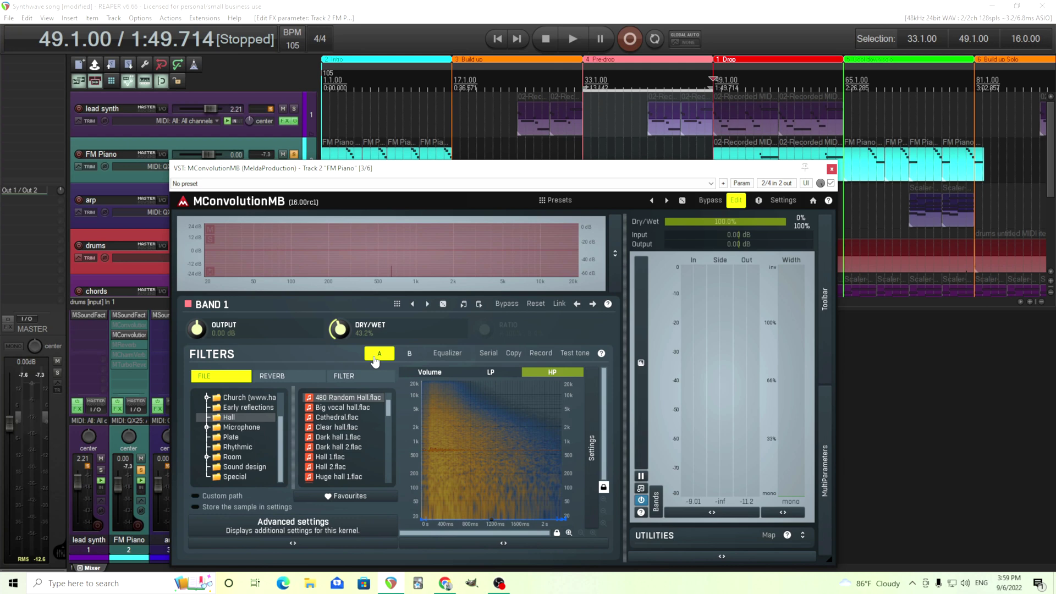
click(408, 355)
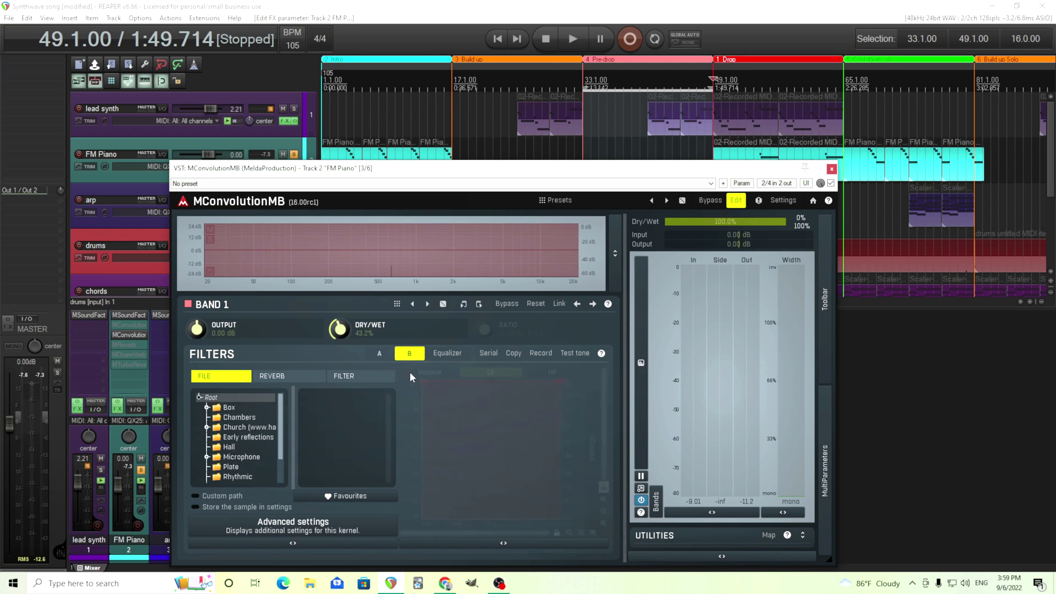
click(380, 355)
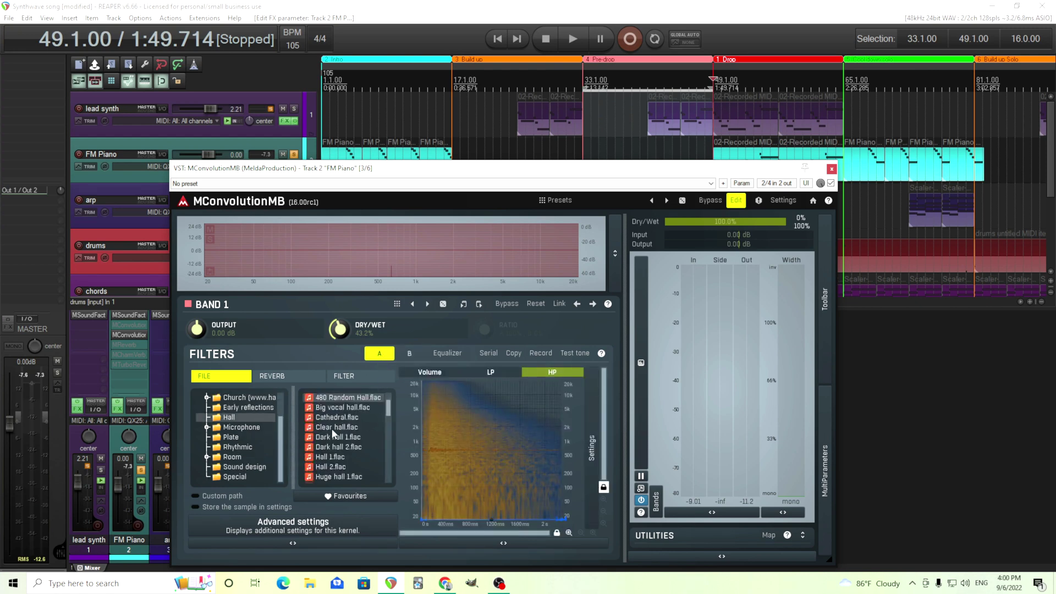
click(410, 353)
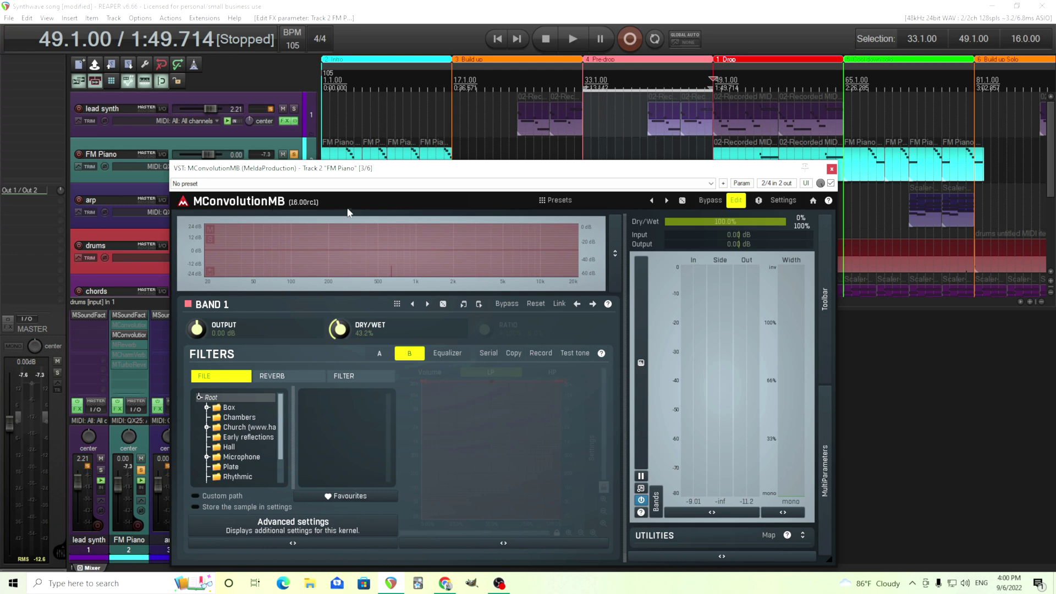
click(344, 269)
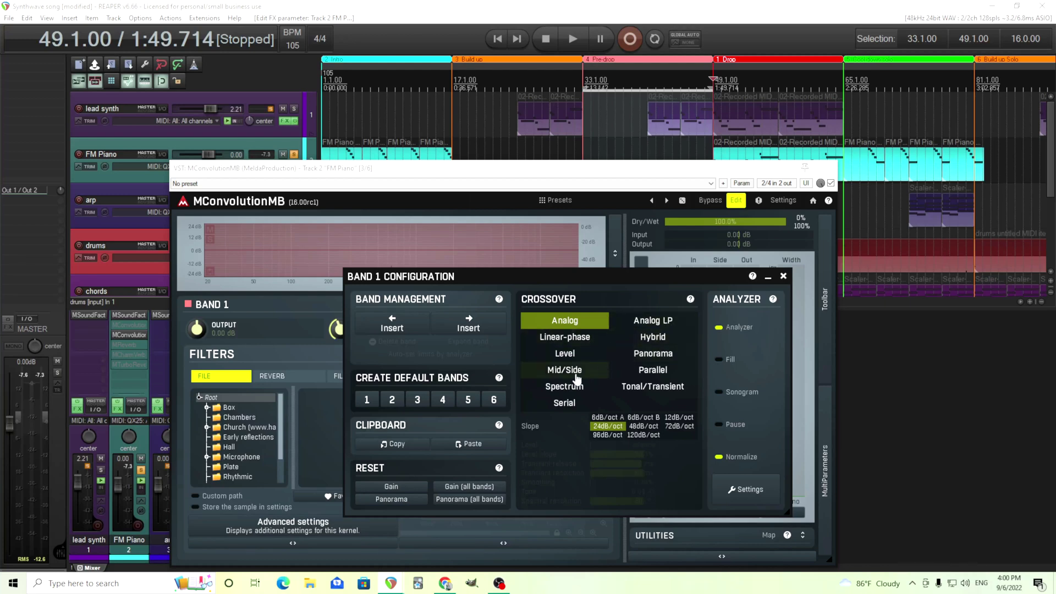
click(784, 277)
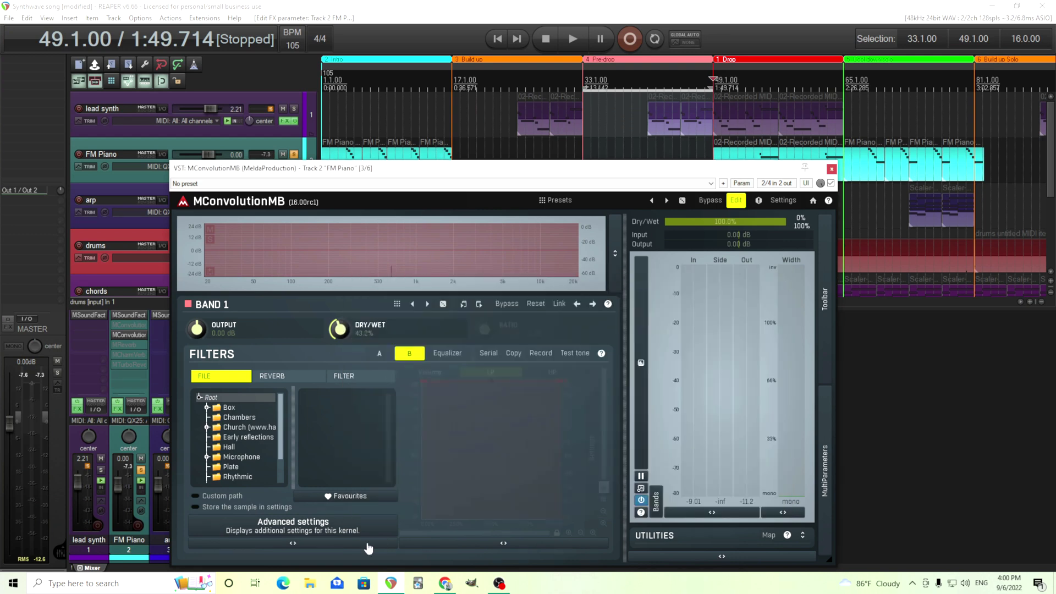
Switch Band 1's filter B from a file-based impulse to the generated reverb
click(275, 379)
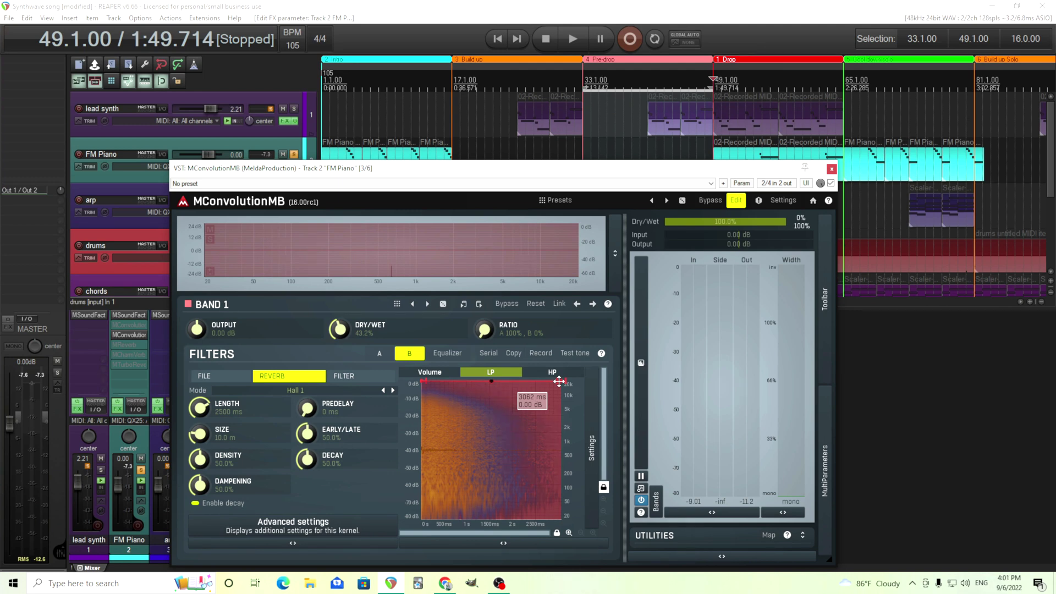
Try different Density, Decay, Dampening and Size settings for filter B's reverb, restoring each one to its default
drag(199, 459, 199, 435)
double_click(199, 459)
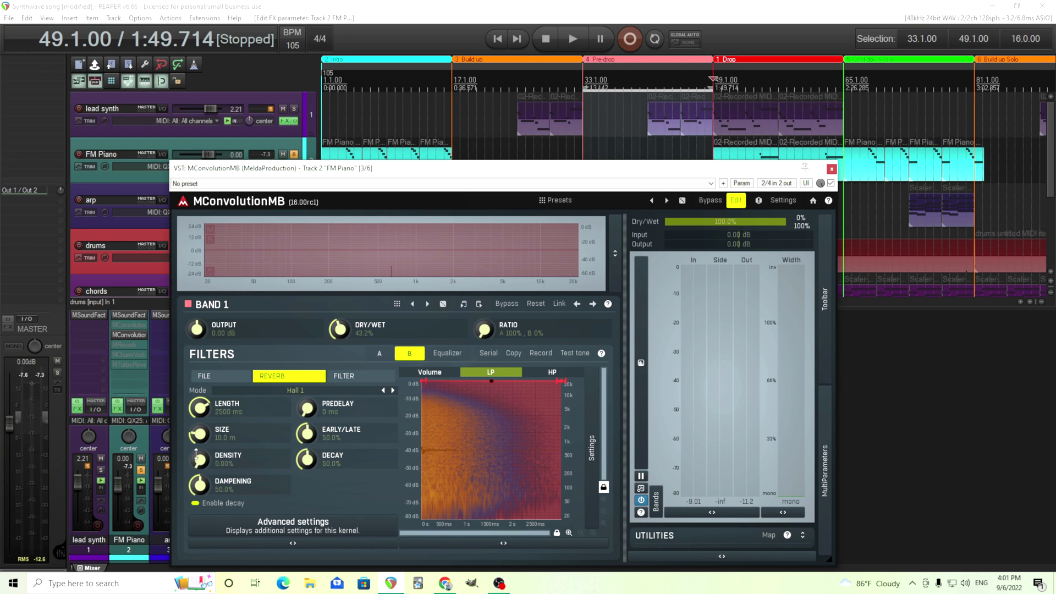
drag(307, 460, 308, 446)
double_click(309, 460)
drag(198, 487, 198, 512)
double_click(199, 486)
drag(206, 443, 205, 437)
double_click(202, 437)
Set the filter ratio to A 39%, B 61%, and close and bypass MConvolutionMB on the FM Piano track
drag(483, 329, 483, 341)
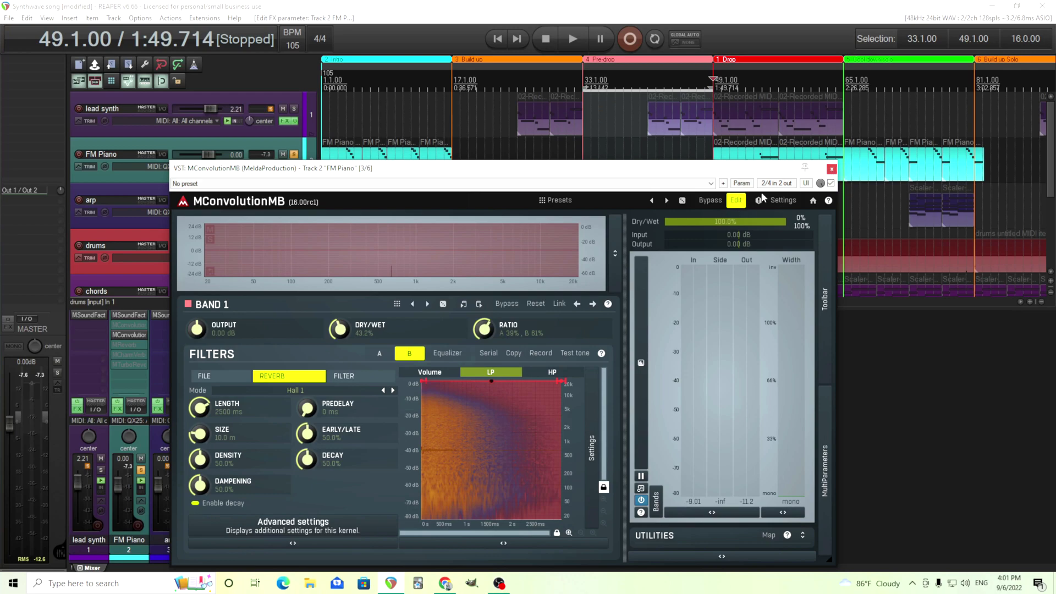
click(832, 169)
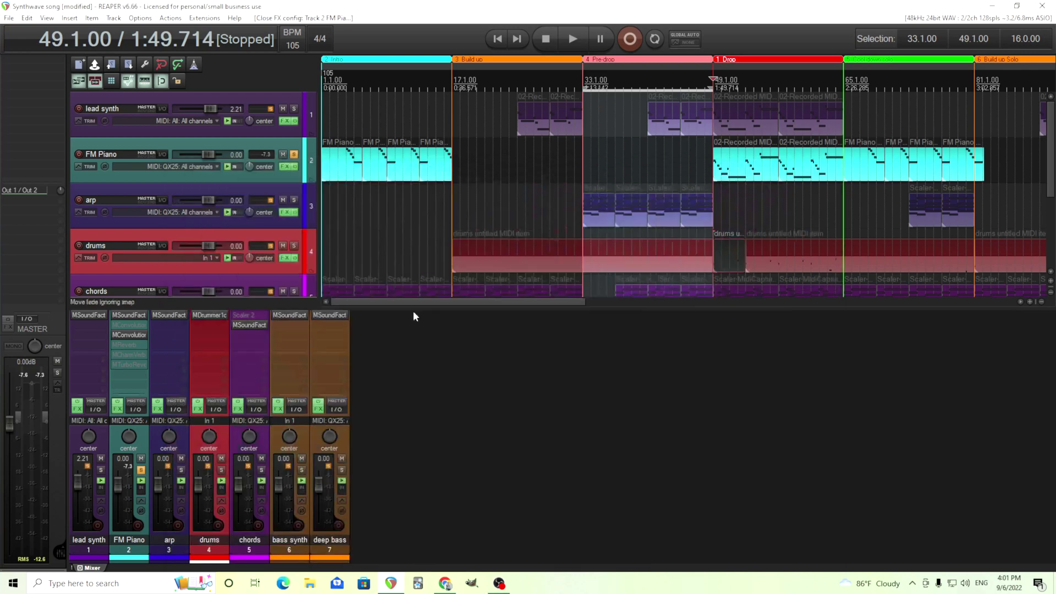
shift+click(121, 332)
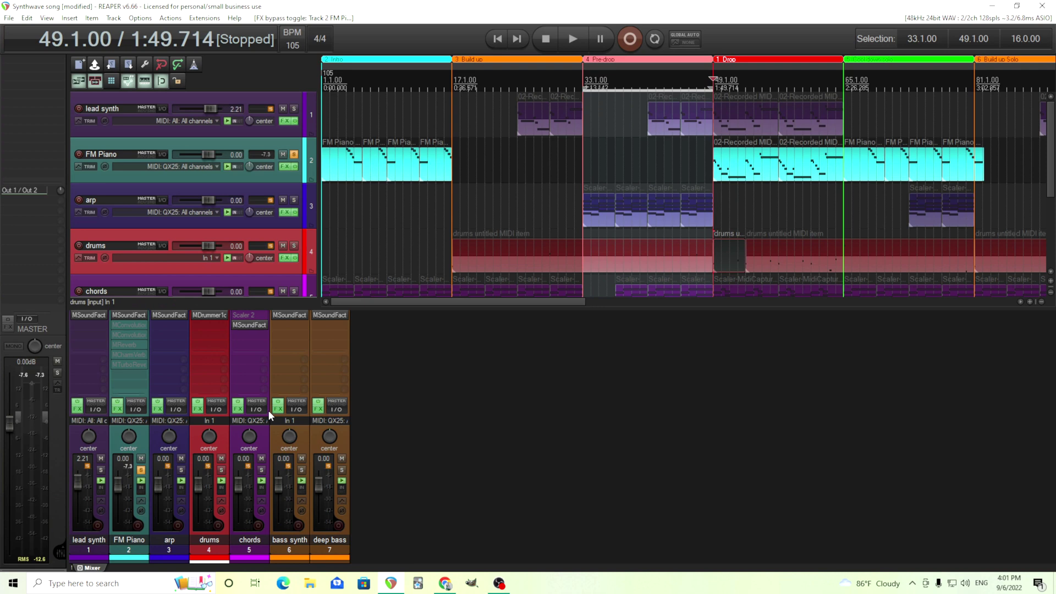
Enable and open MReverb on the FM Piano track, and switch it from the edit view to the easy view
click(126, 345)
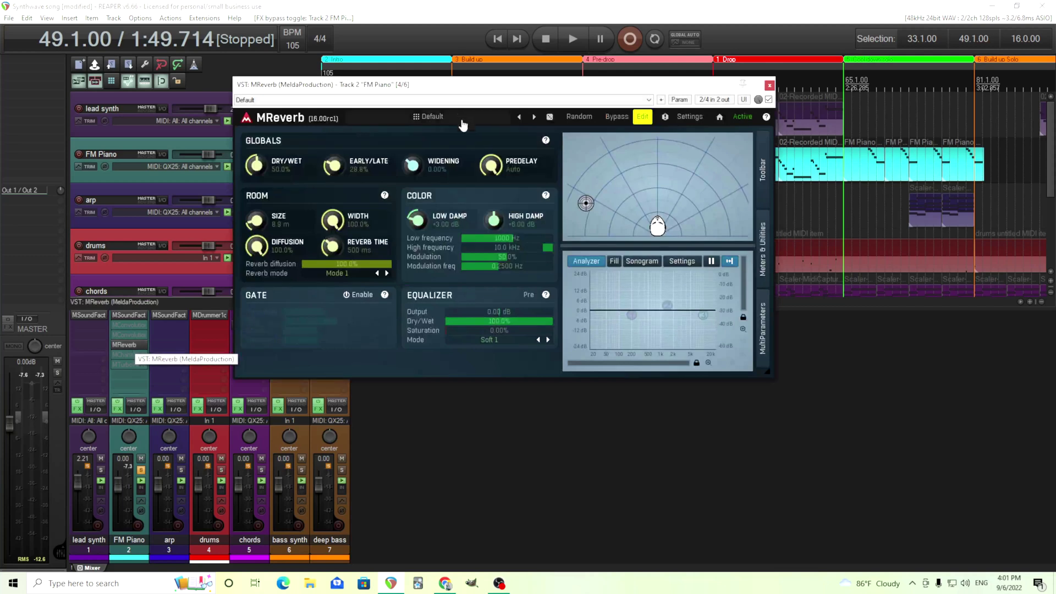
drag(448, 84, 511, 140)
click(711, 174)
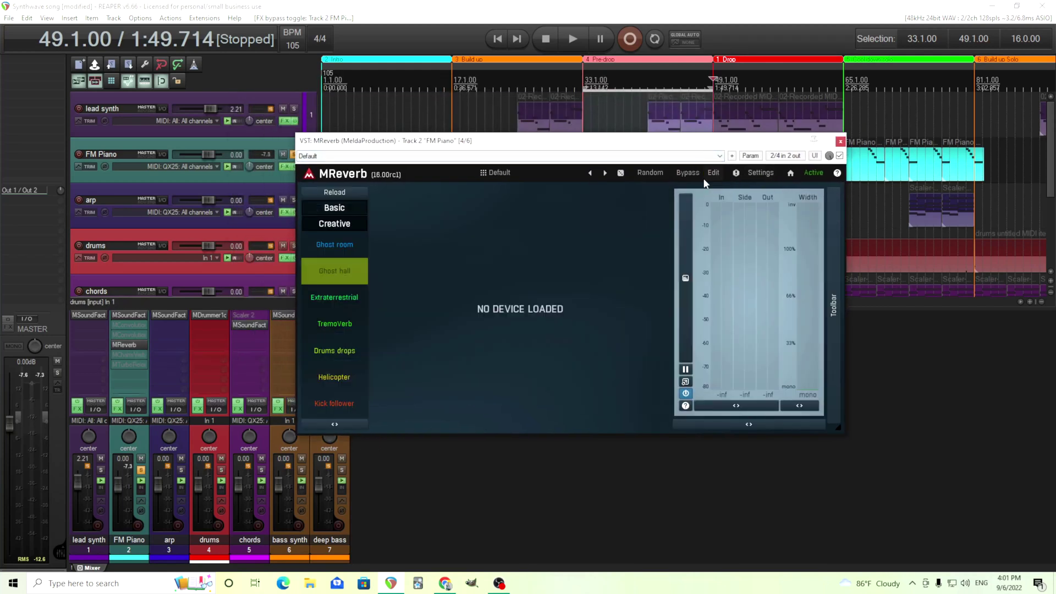
Step through MReverb's Basic devices from Small room to Hall, and load Large chamber
click(333, 209)
click(337, 225)
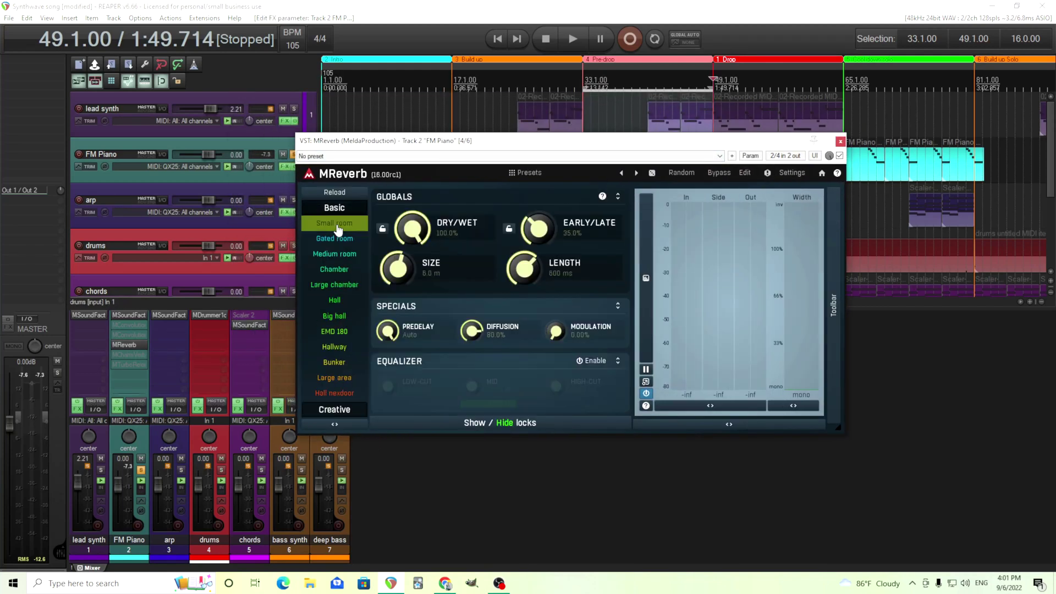
click(337, 240)
click(339, 255)
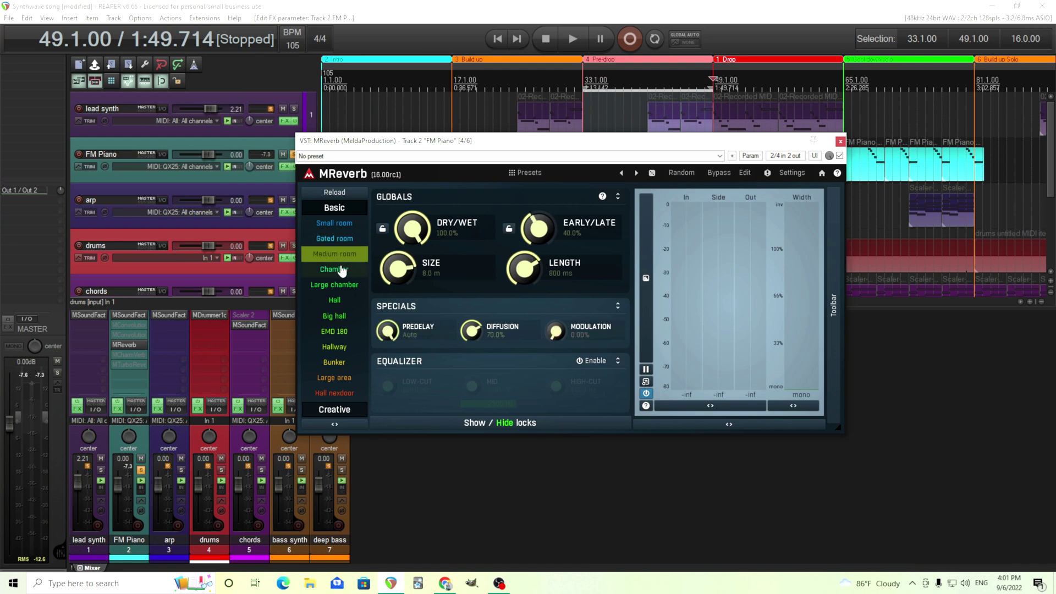
click(341, 269)
click(343, 285)
click(344, 301)
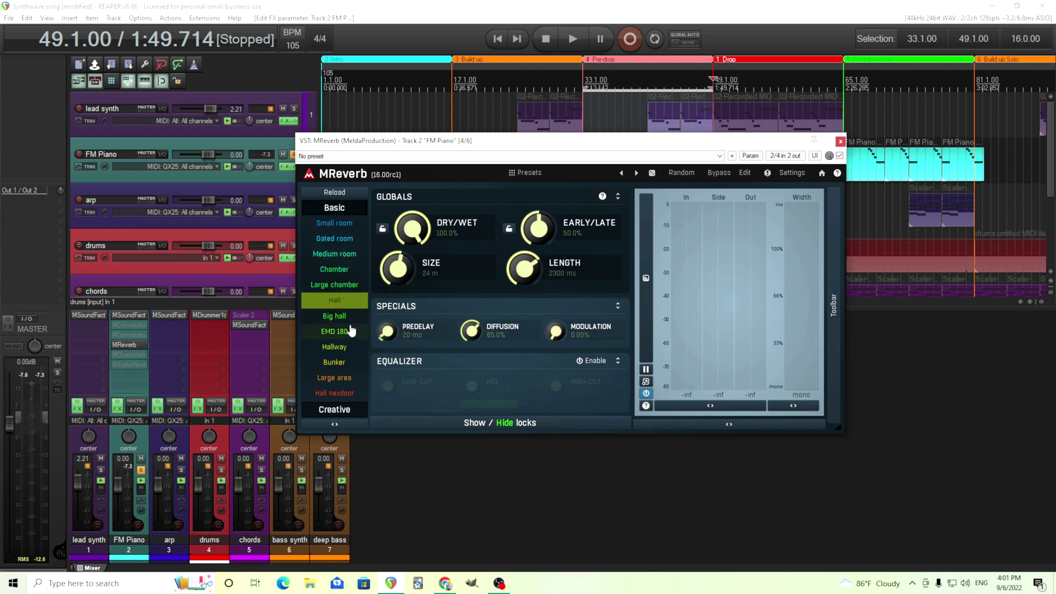
click(341, 285)
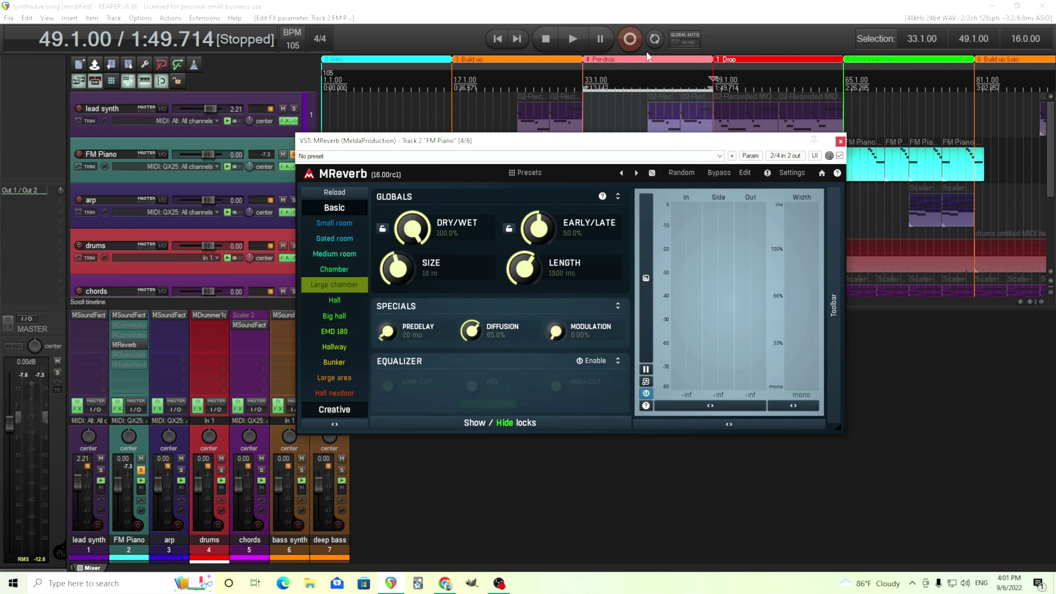
Audition Large chamber while setting Dry/Wet to 50.8%, and browse the Creative devices
click(568, 42)
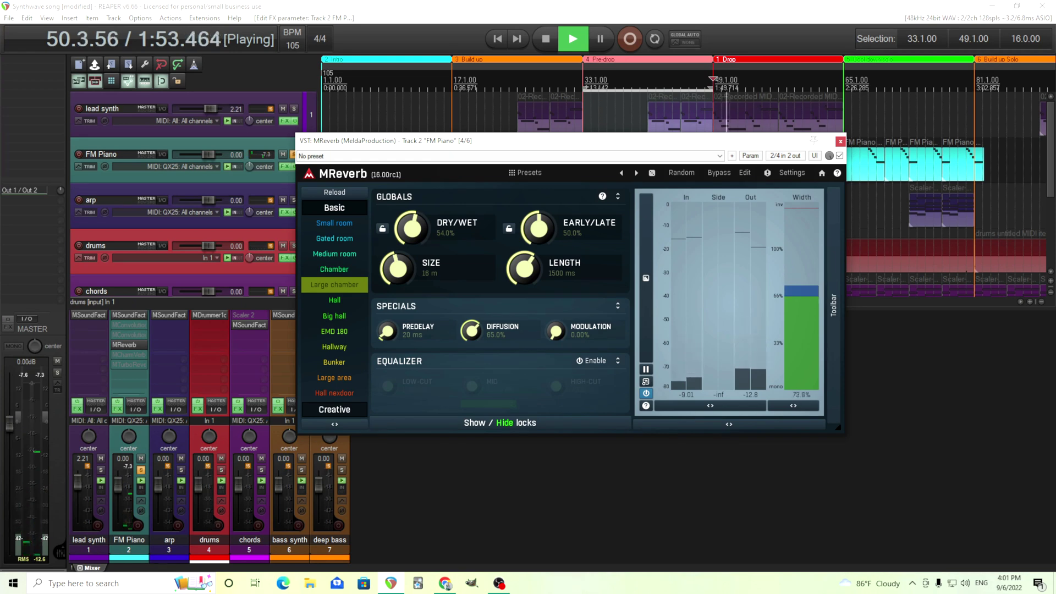
click(550, 46)
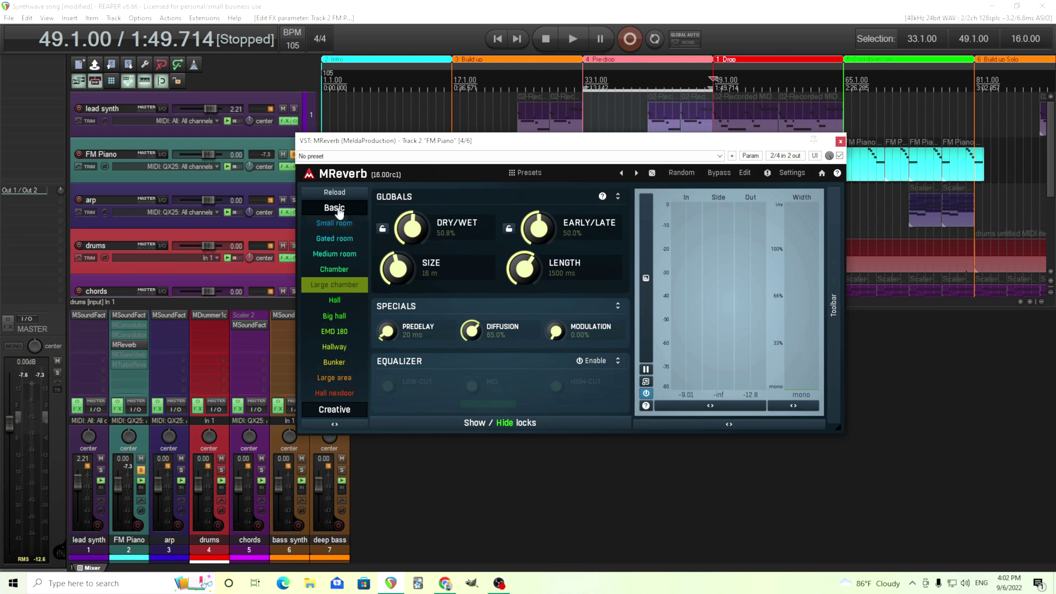
click(333, 413)
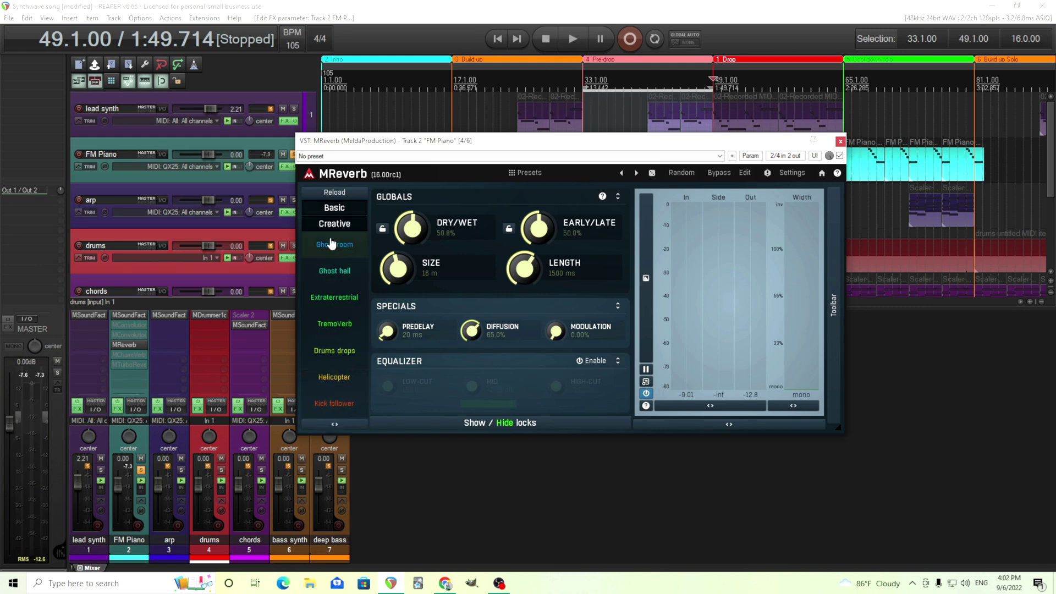
click(333, 220)
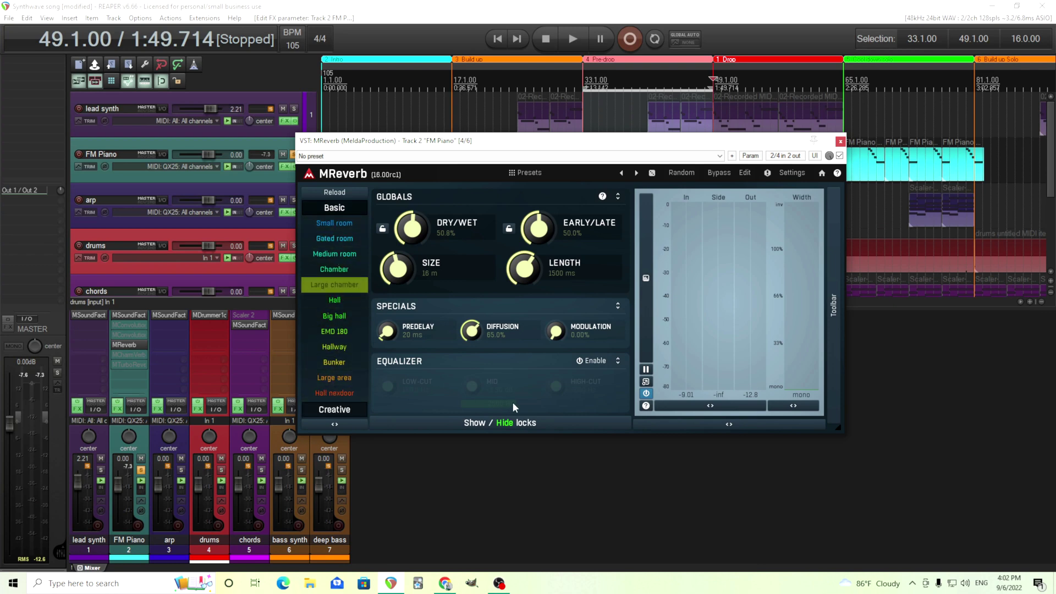
Enable MReverb's equalizer and show its bands in the edit view
click(595, 364)
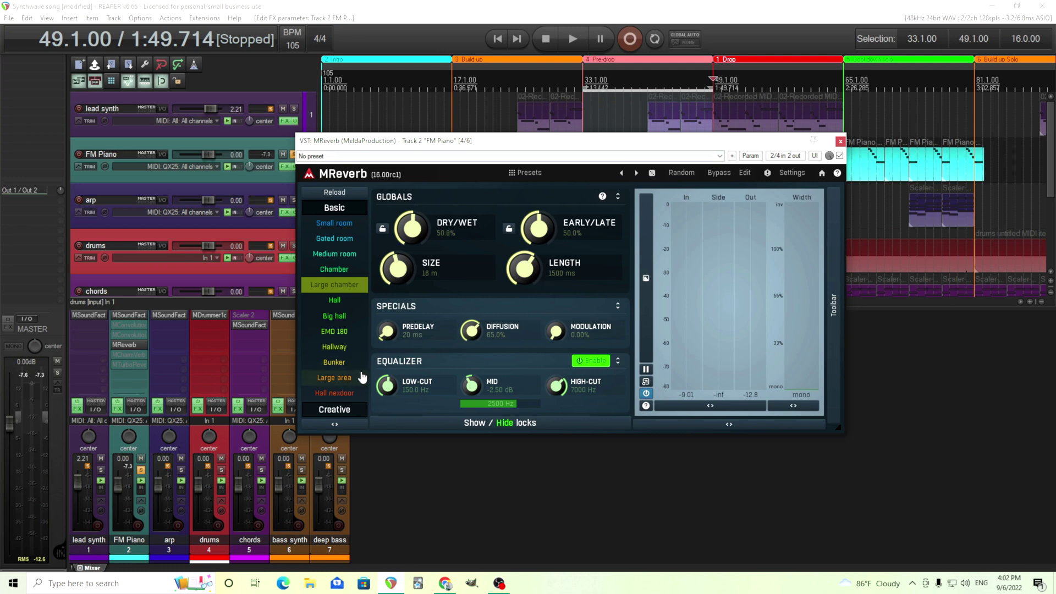
click(746, 173)
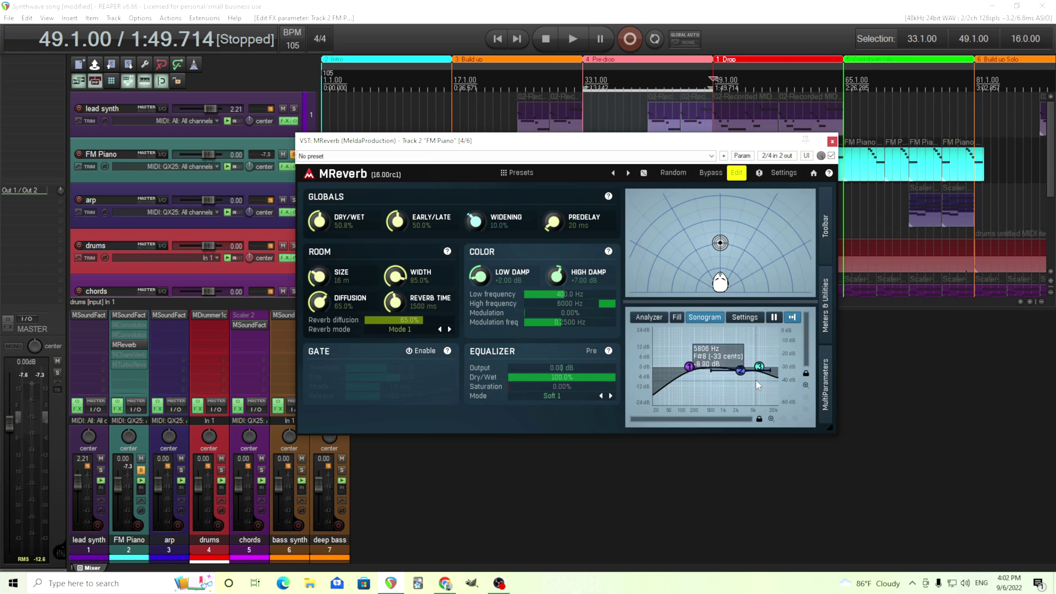
mouse_move(688, 368)
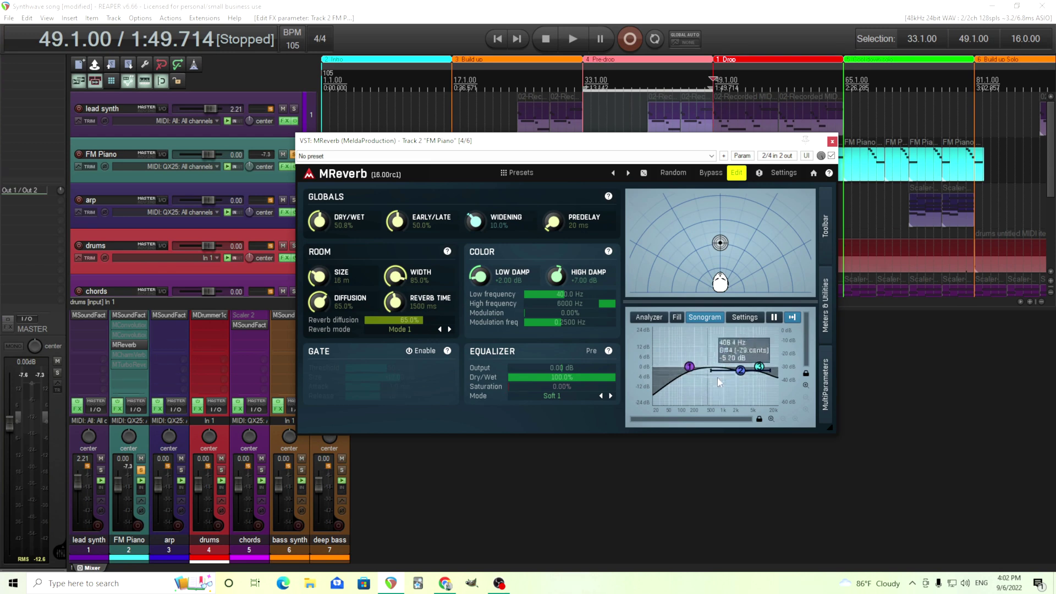
Move equalizer band 2 to about 1.4 kHz and +9 dB, and make it a high-pass filter with slope 1
drag(741, 370, 727, 352)
double_click(727, 352)
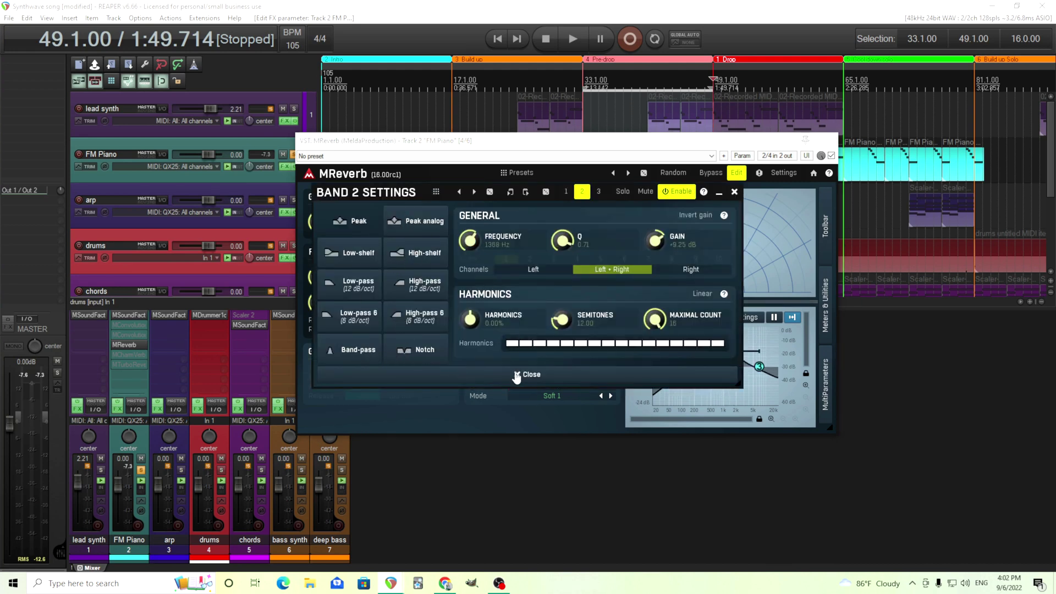
click(425, 290)
scroll(553, 268, up, 4)
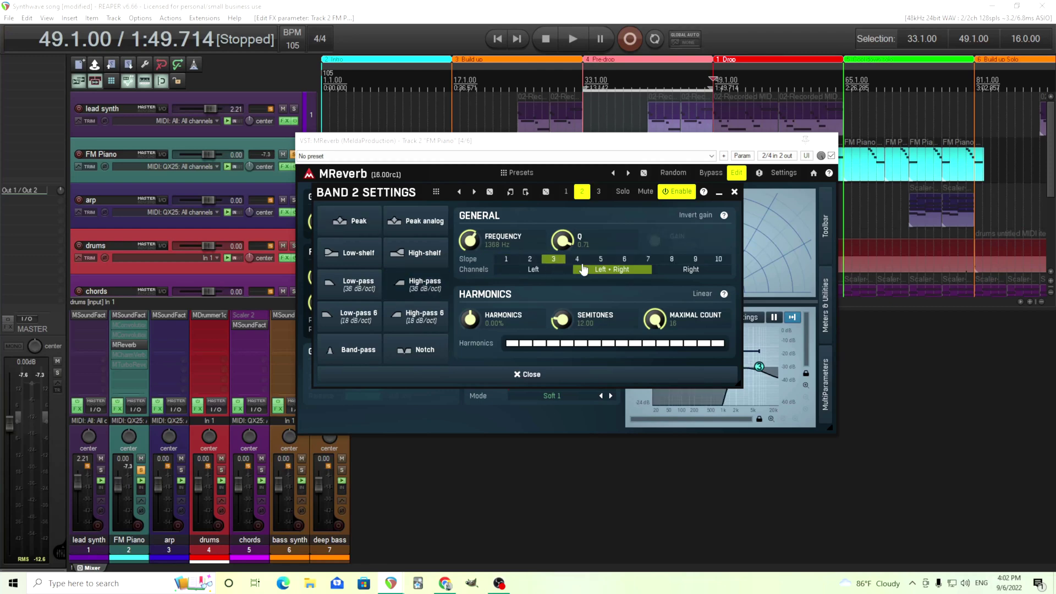
click(506, 259)
Disable all of MReverb's equalizer bands so that the curve is flat
click(681, 192)
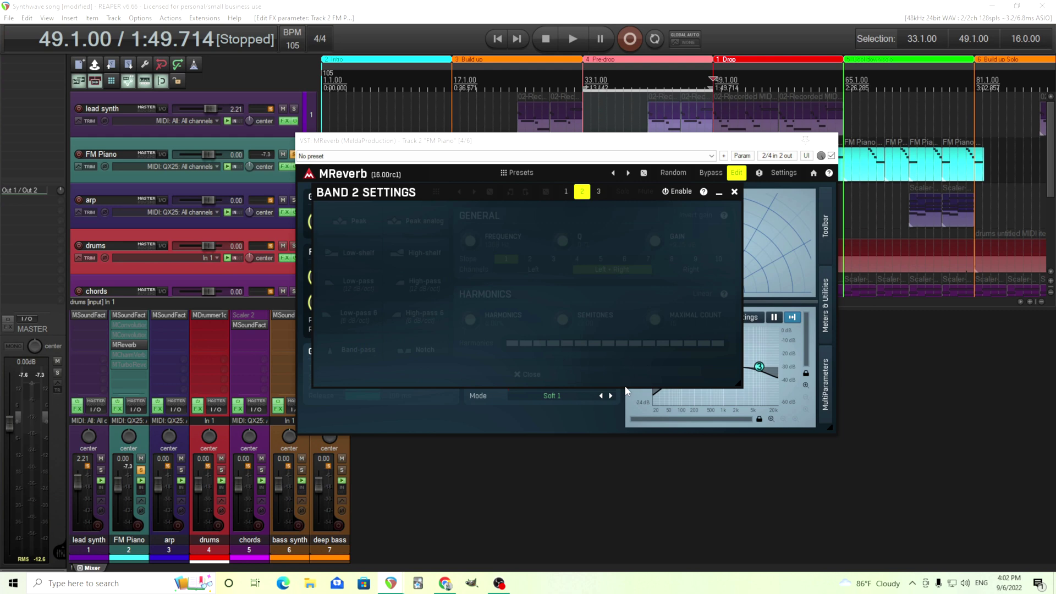
click(735, 192)
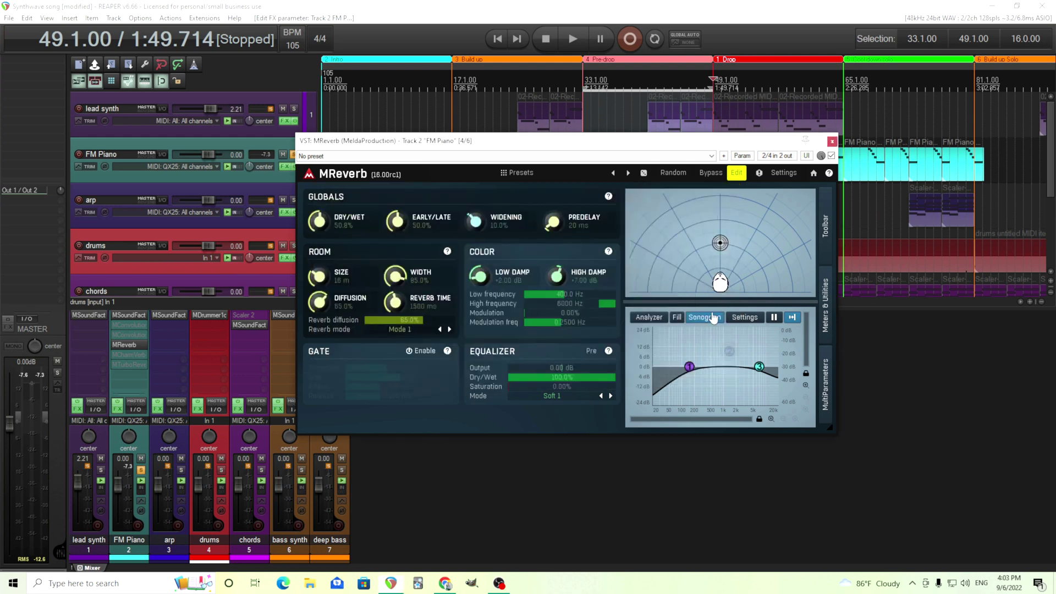
double_click(759, 366)
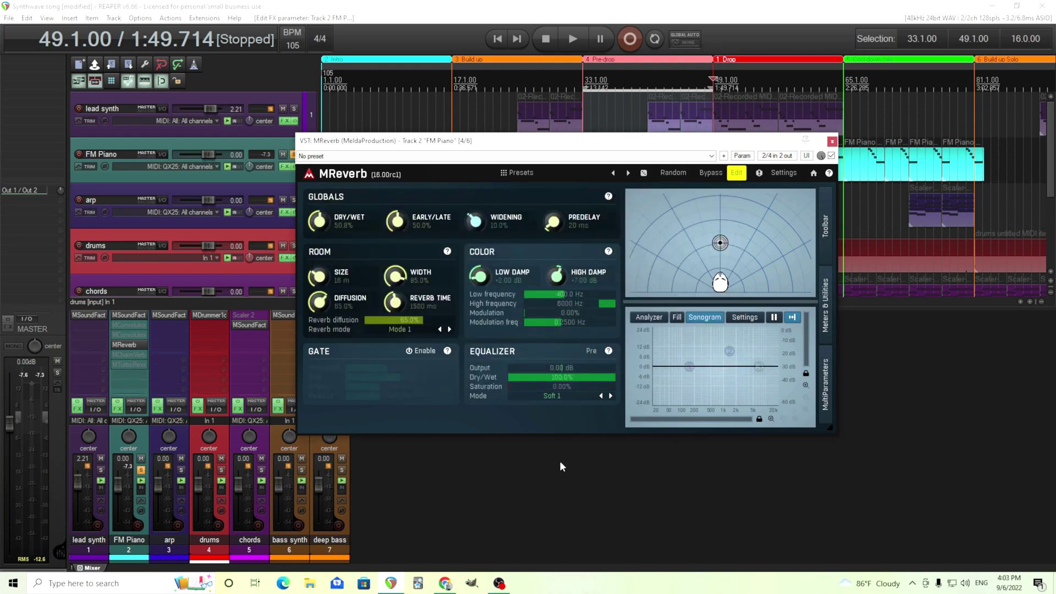
Look over the available reverb modes, and audition MReverb with Dry/Wet set to 100%
click(396, 330)
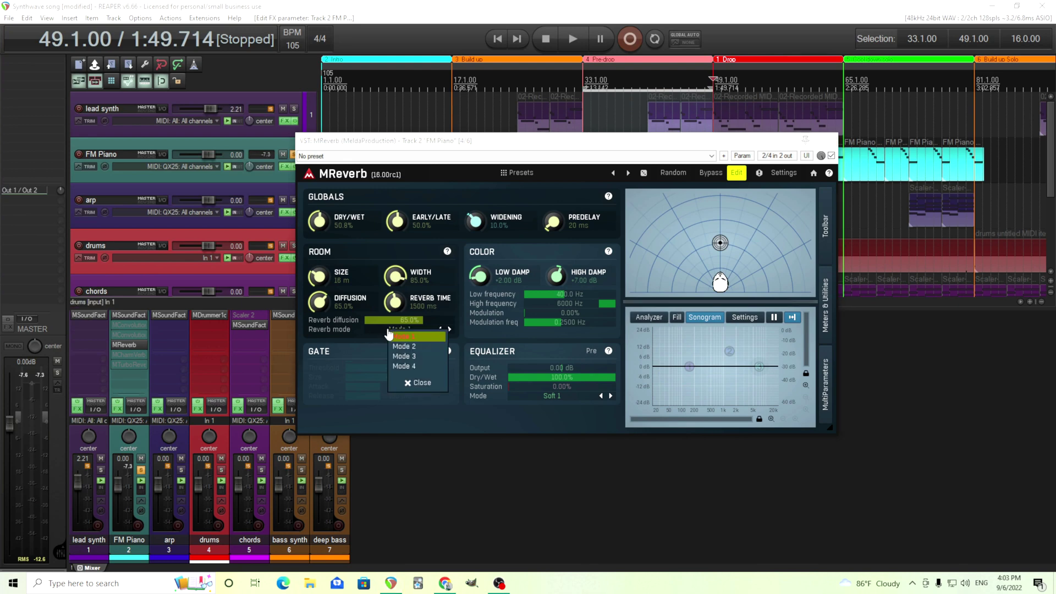
click(340, 334)
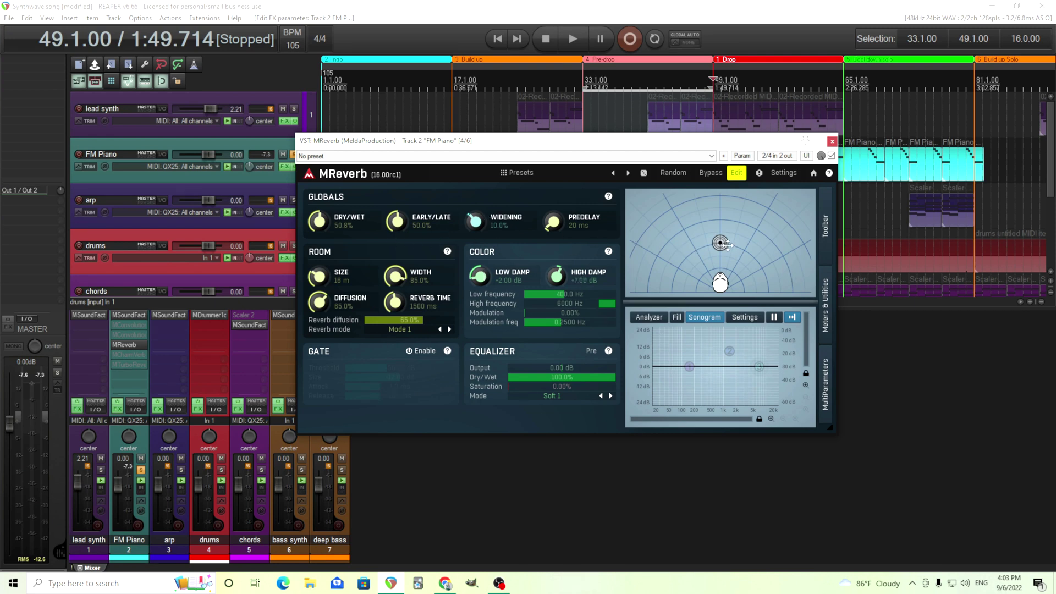
double_click(320, 223)
click(574, 35)
click(556, 39)
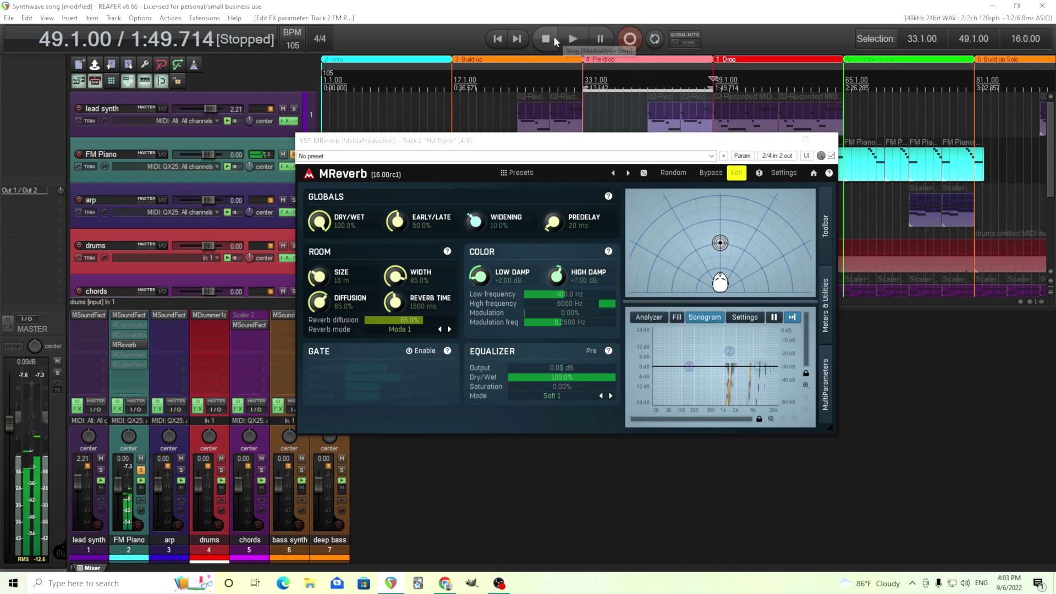
Move the sound source to the listener's far left in the room display and audition the FM Piano again
drag(720, 243, 638, 284)
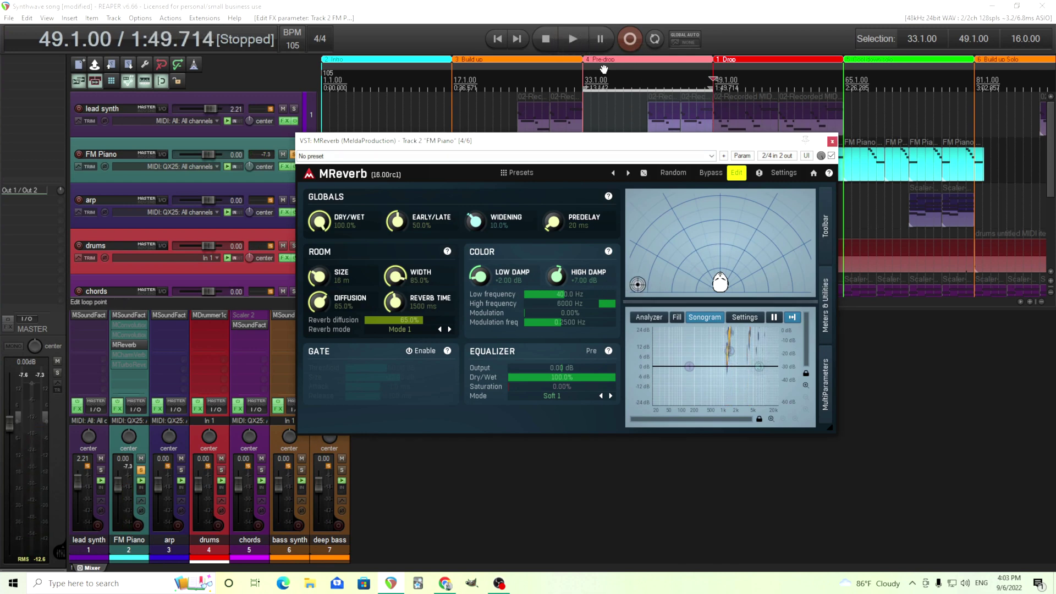
click(567, 41)
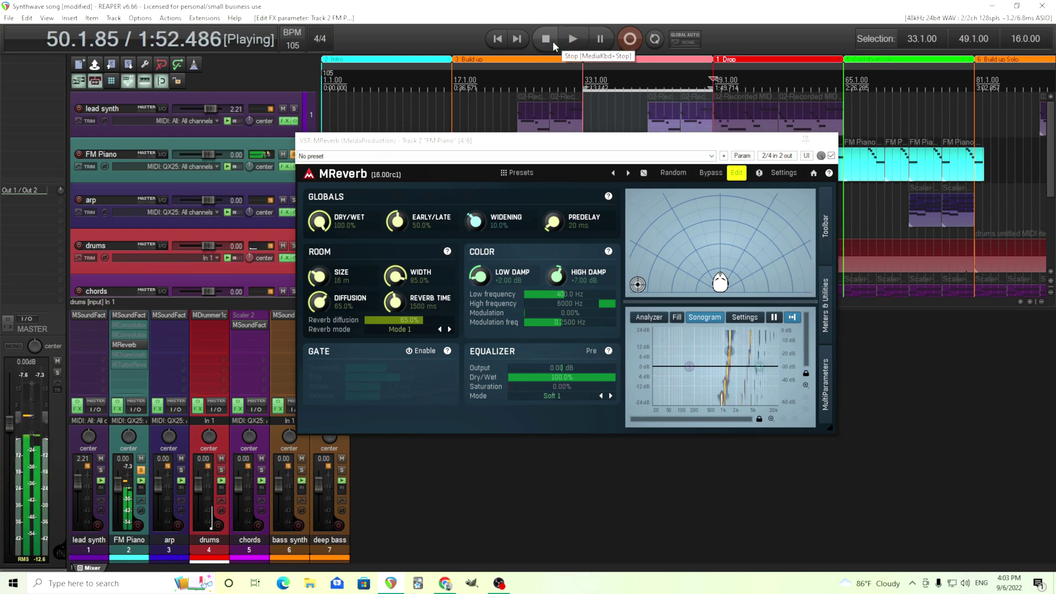
Move the sound source to the listener's far right, audition the FM Piano, and reposition the source ahead and left of the listener
click(553, 42)
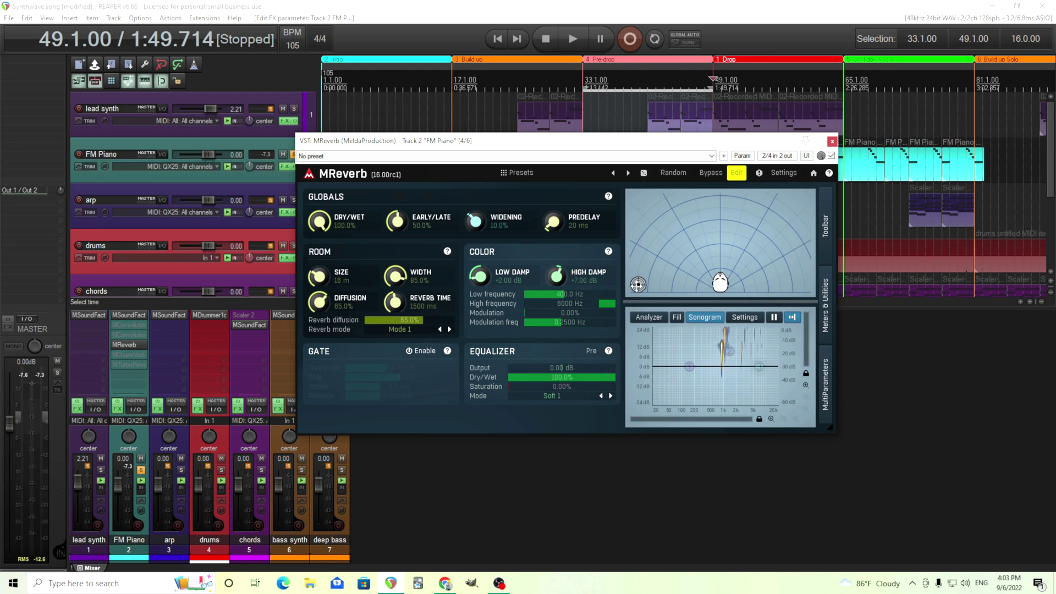
drag(637, 284, 803, 285)
click(572, 39)
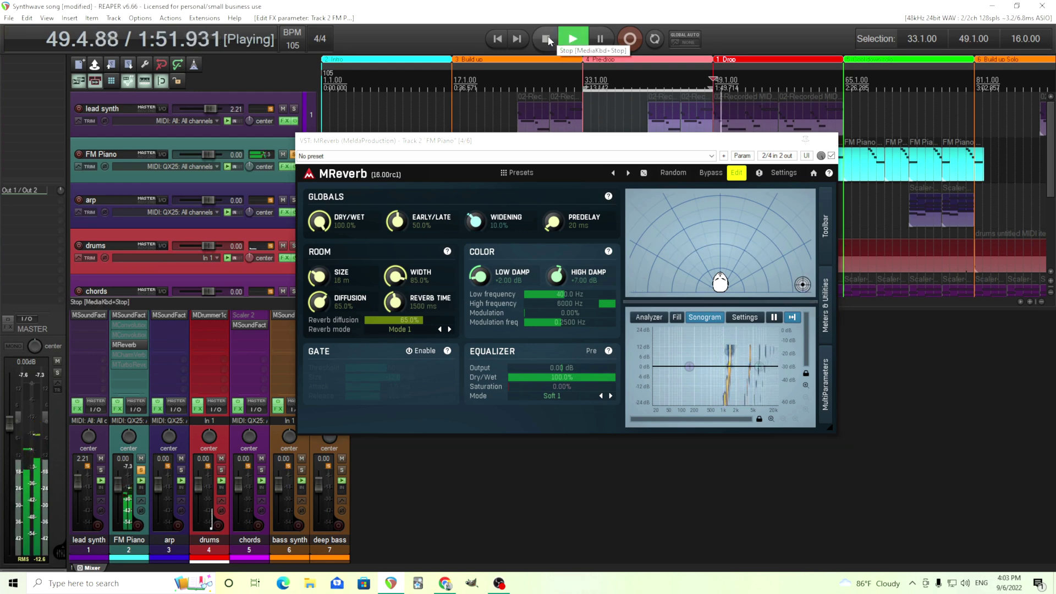
click(547, 41)
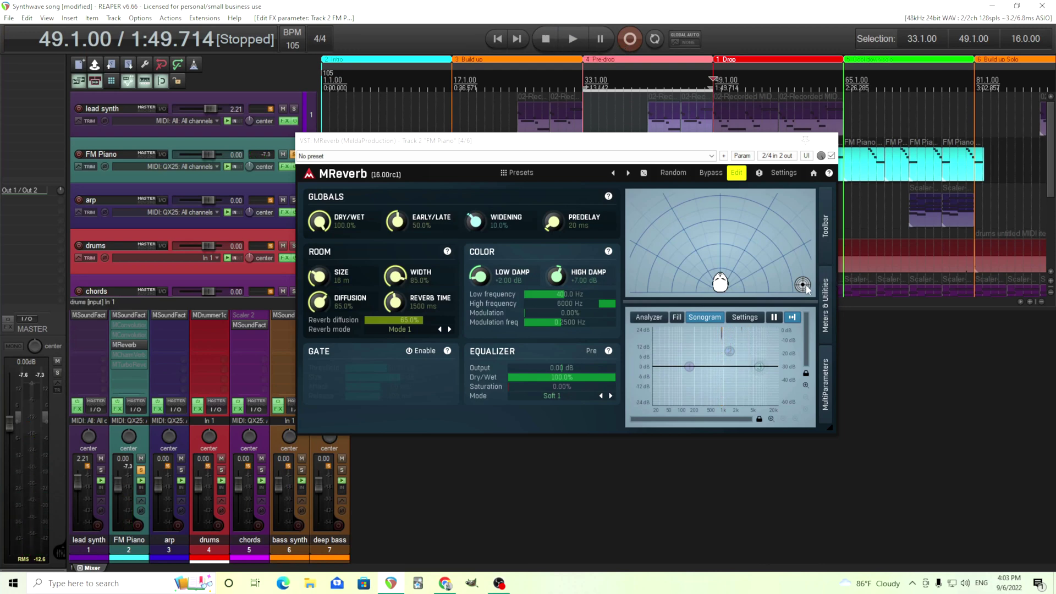
mouse_move(806, 285)
mouse_down()
mouse_move(799, 221)
mouse_move(724, 194)
mouse_move(644, 191)
mouse_move(651, 250)
mouse_up()
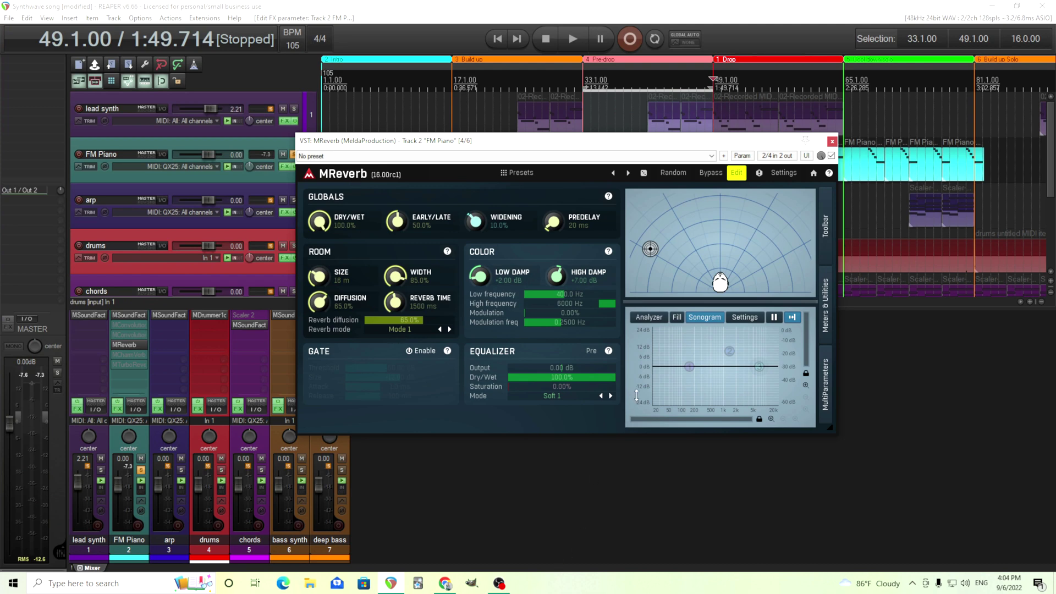
Leave MReverb's edit view and try its Basic presets, including Hall, Bunker, Large area and Hall nextdoor, finishing on Medium room
click(736, 173)
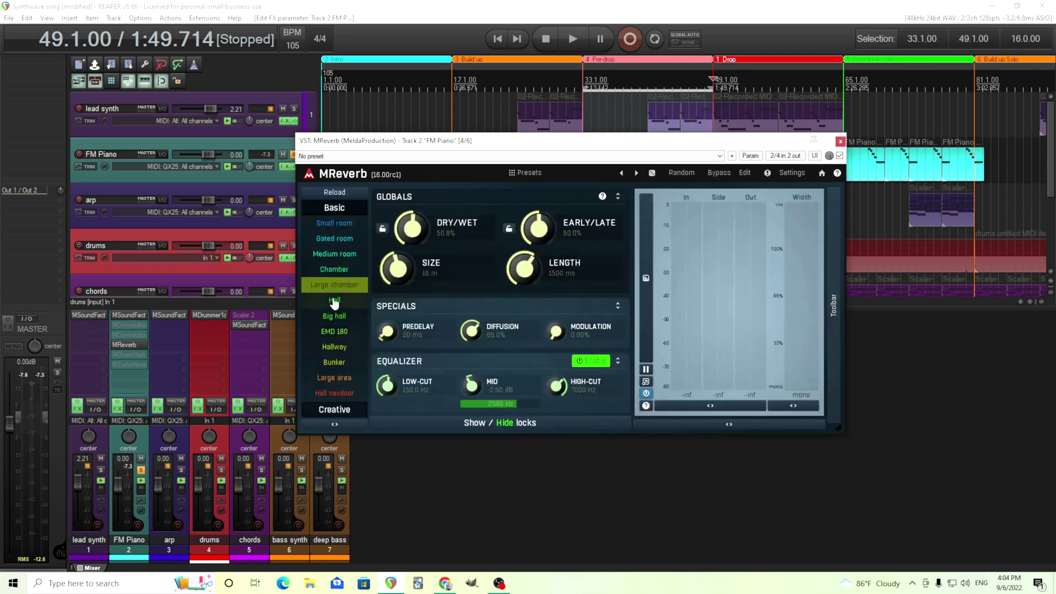
click(334, 223)
click(341, 270)
click(335, 300)
click(334, 362)
click(334, 377)
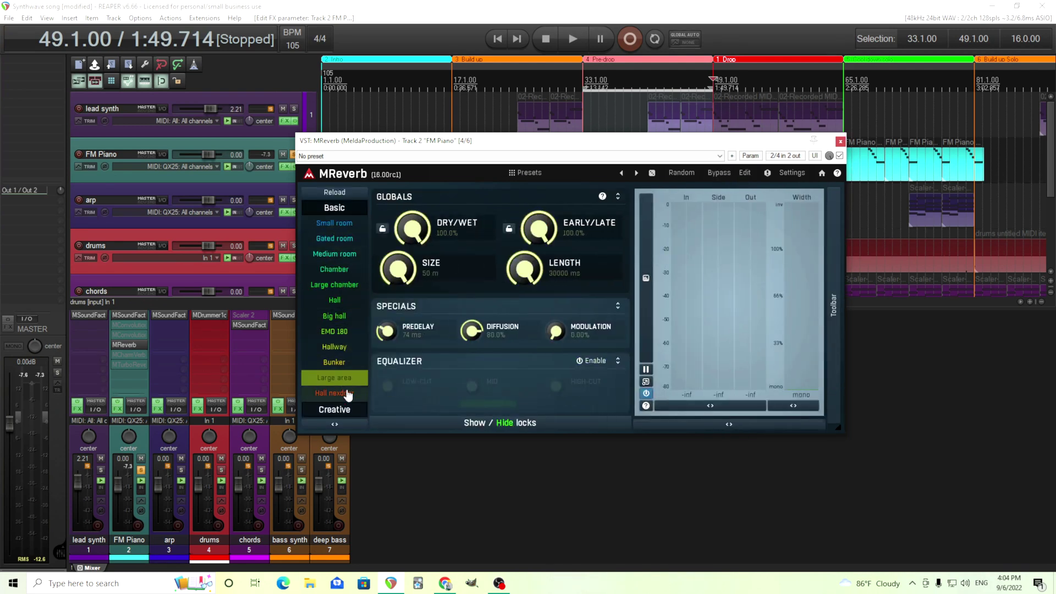
click(348, 393)
click(334, 299)
click(335, 253)
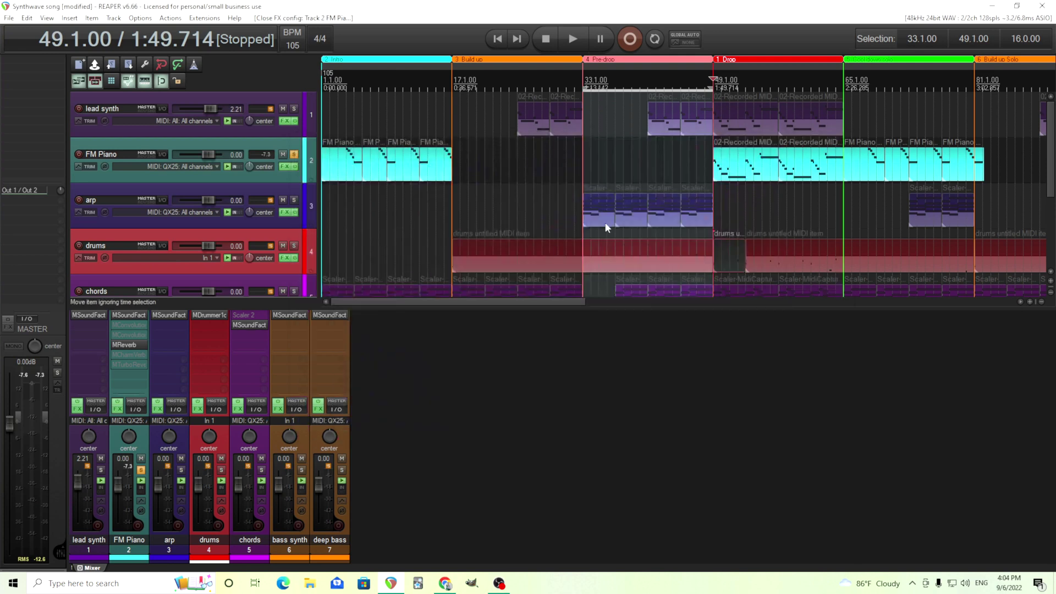
Close and bypass MReverb on the FM Piano track, then enable MTurboReverb and open it in a fully visible window
click(840, 141)
shift+click(128, 344)
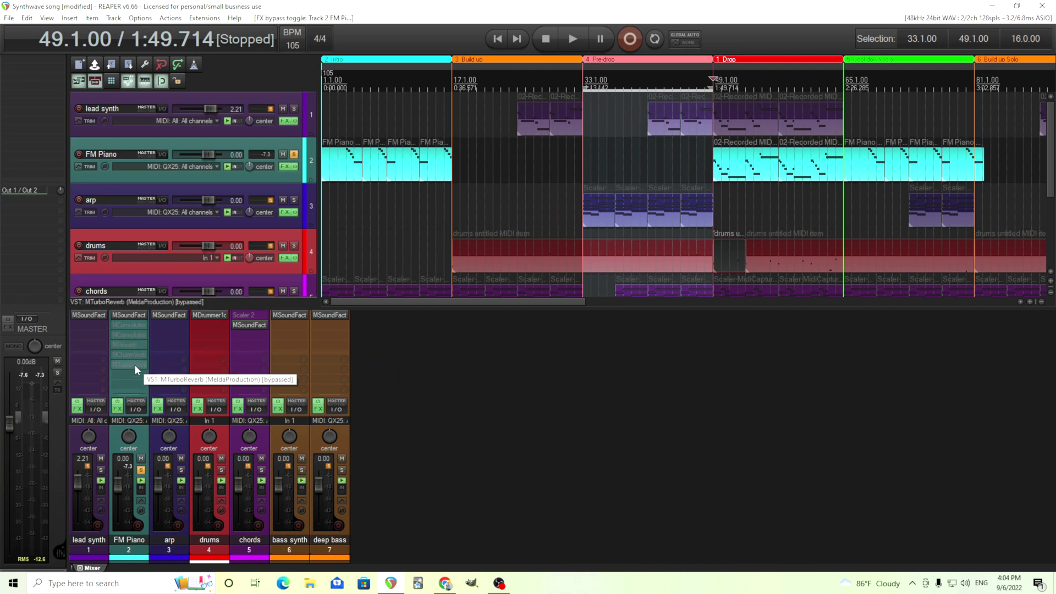
shift+click(134, 365)
click(135, 365)
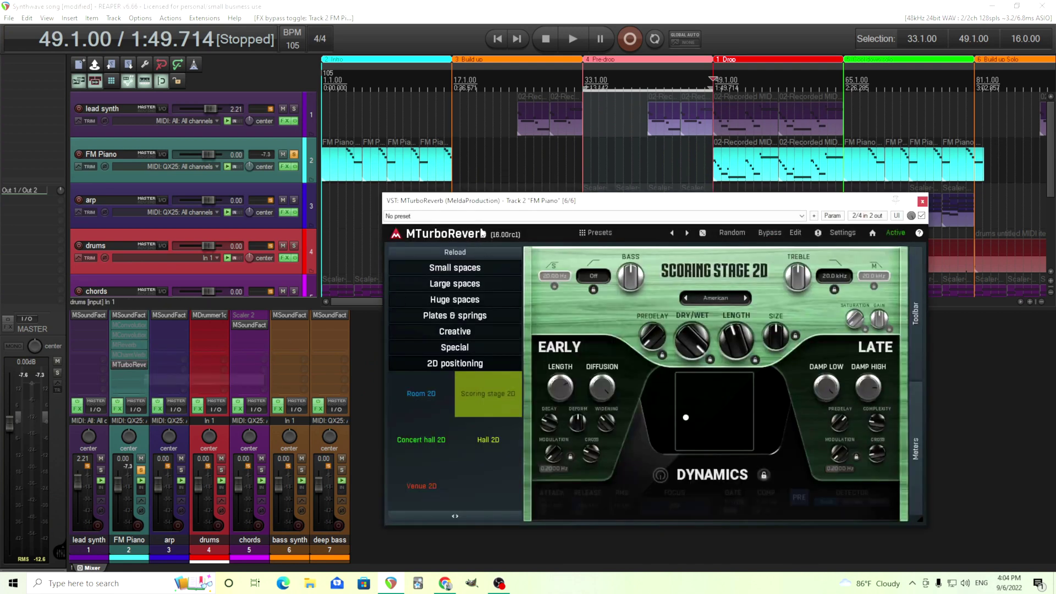
drag(518, 204, 466, 140)
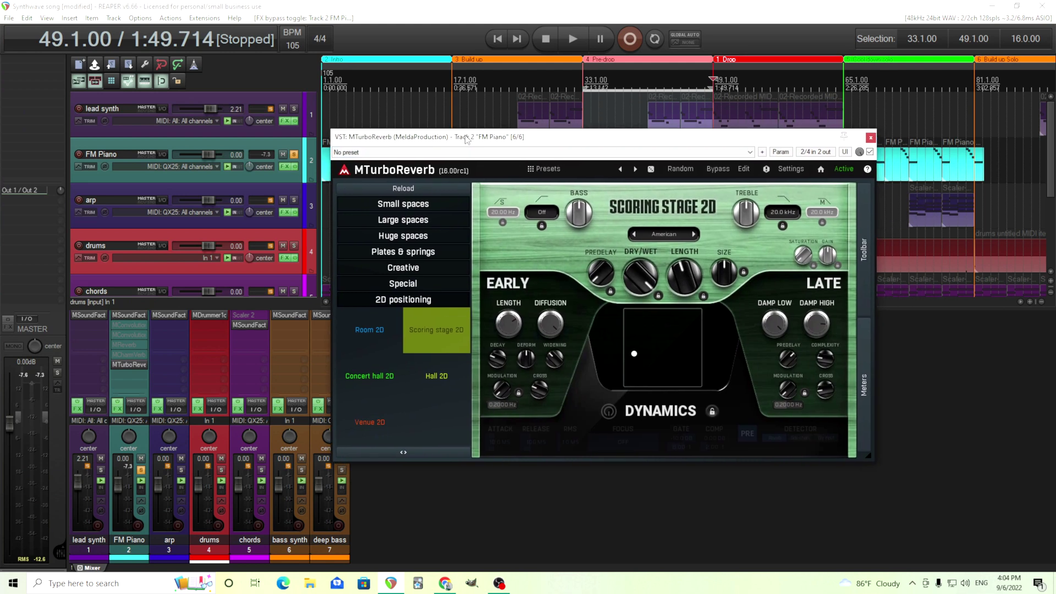
Browse MTurboReverb's Small spaces presets, loading Ambience, Percussive space, Studio and Bathroom
click(398, 206)
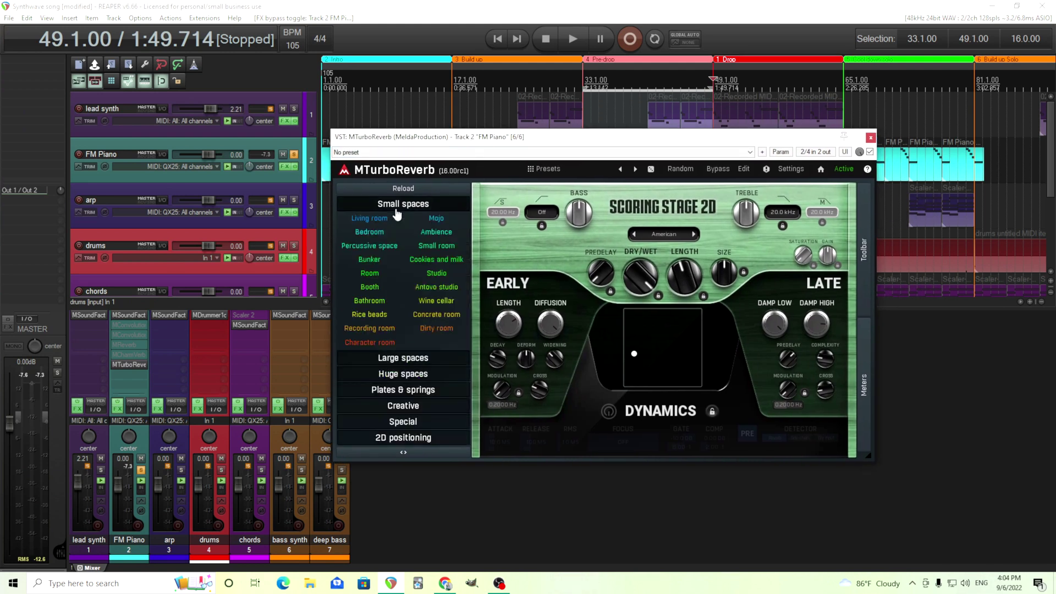
click(436, 231)
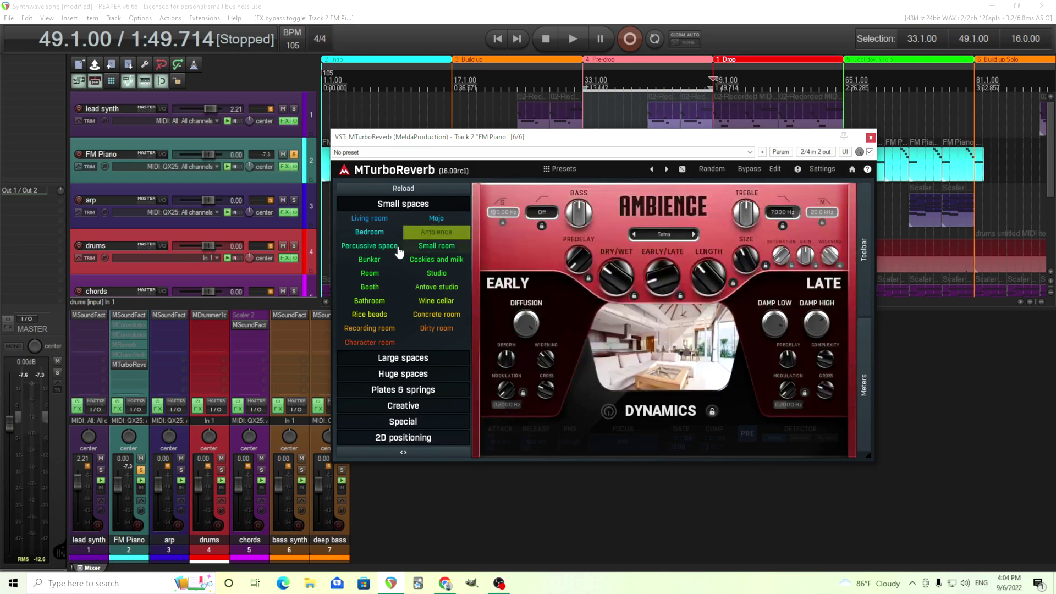
click(369, 245)
click(437, 273)
click(370, 300)
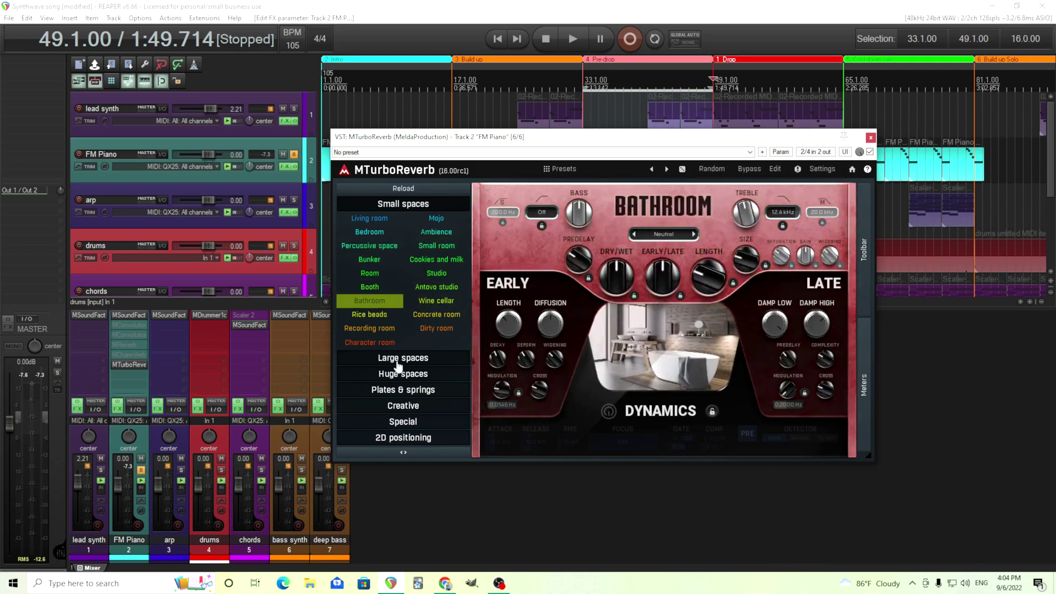
Browse the Large spaces presets, loading Air chamber, Benzaiten, Powerhall and Princess chamber
click(402, 358)
click(370, 259)
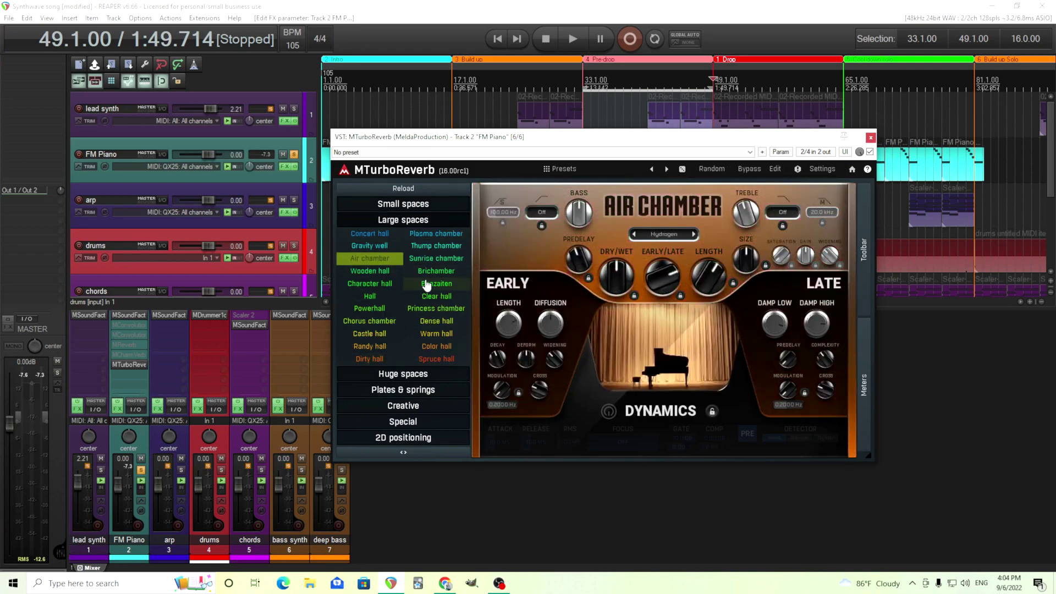
click(437, 283)
click(370, 308)
click(430, 310)
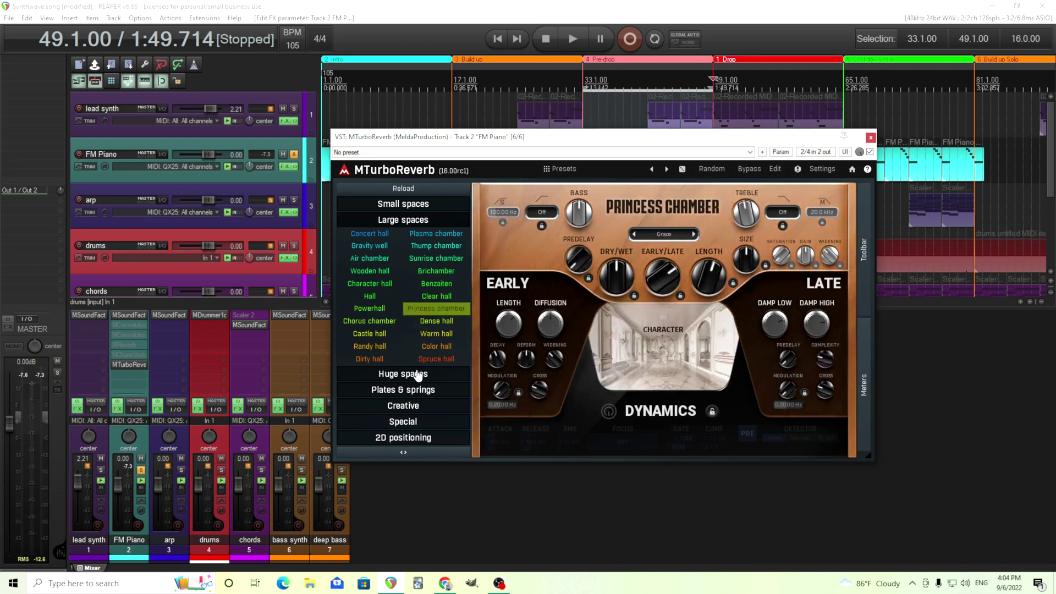
Browse the Huge spaces presets, loading Galaxies and Cavern
click(414, 374)
click(370, 323)
click(436, 325)
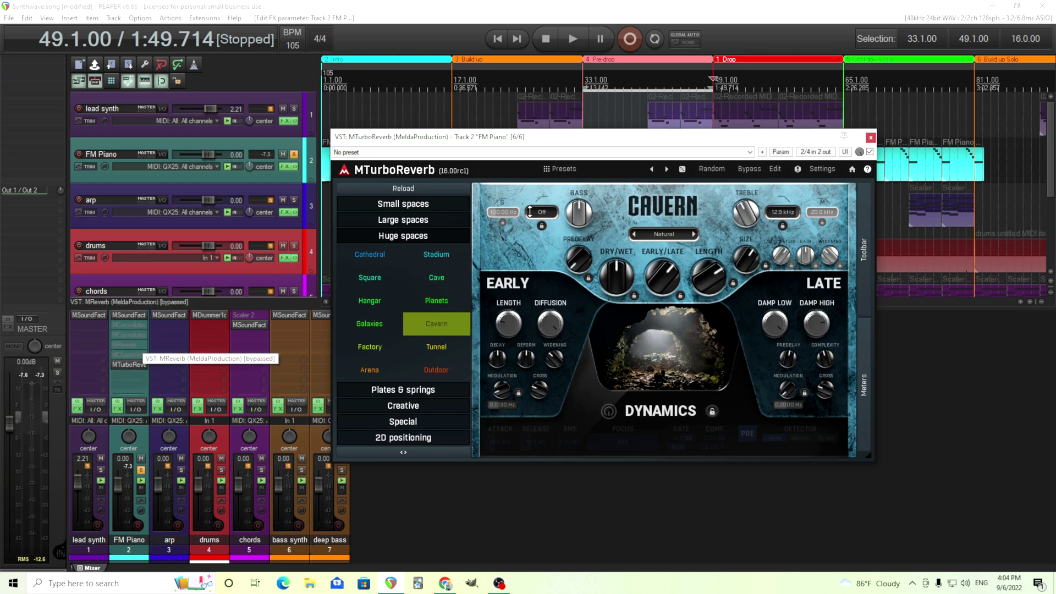
Return to the Large spaces presets and load Air chamber, Powerhall, Castle hall, Color hall and Spruce hall
click(419, 221)
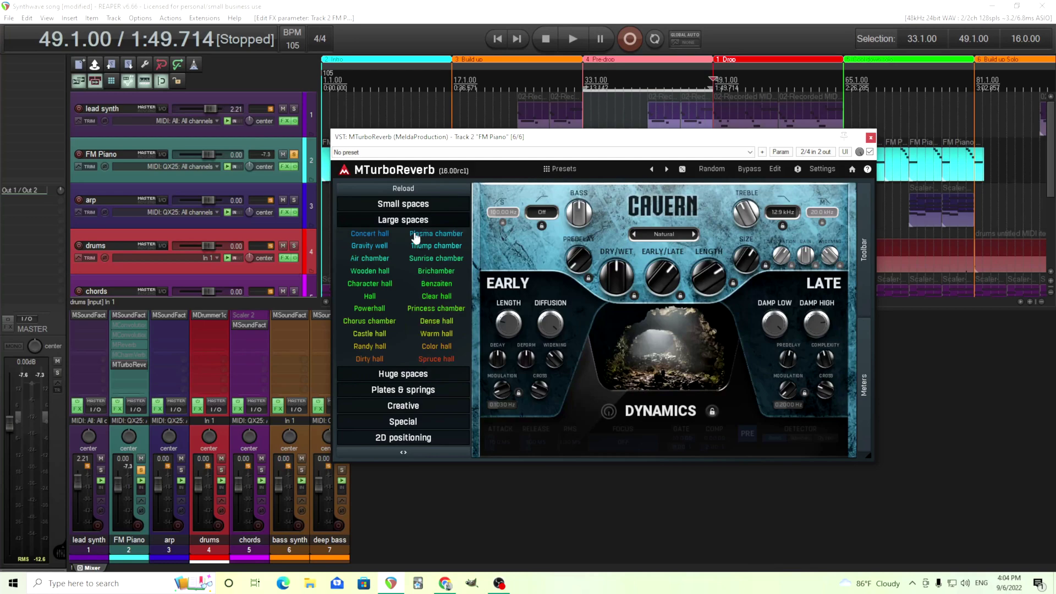
click(370, 258)
click(370, 308)
click(370, 334)
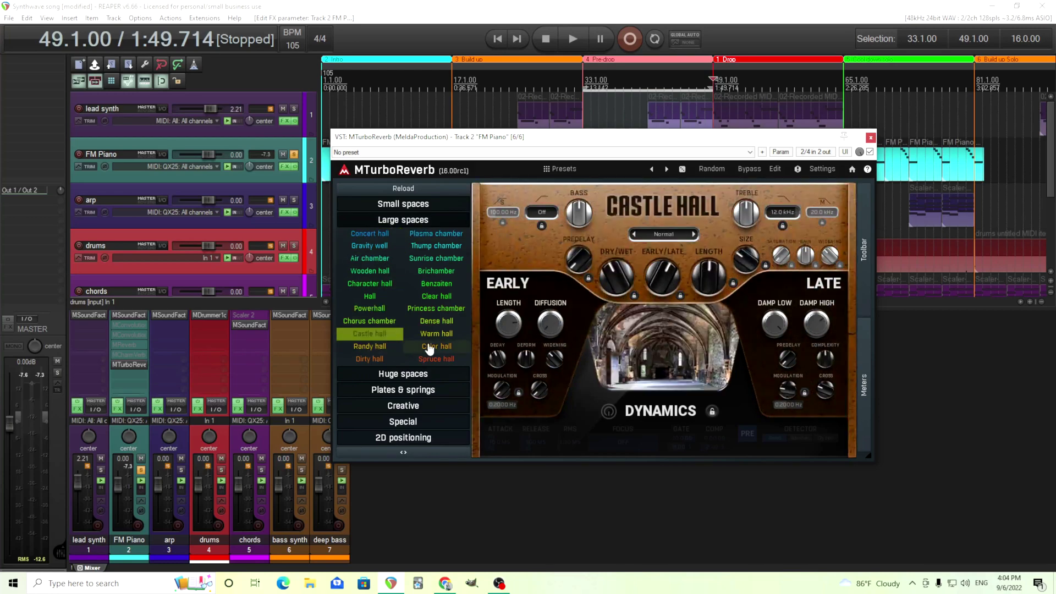
click(430, 347)
click(438, 359)
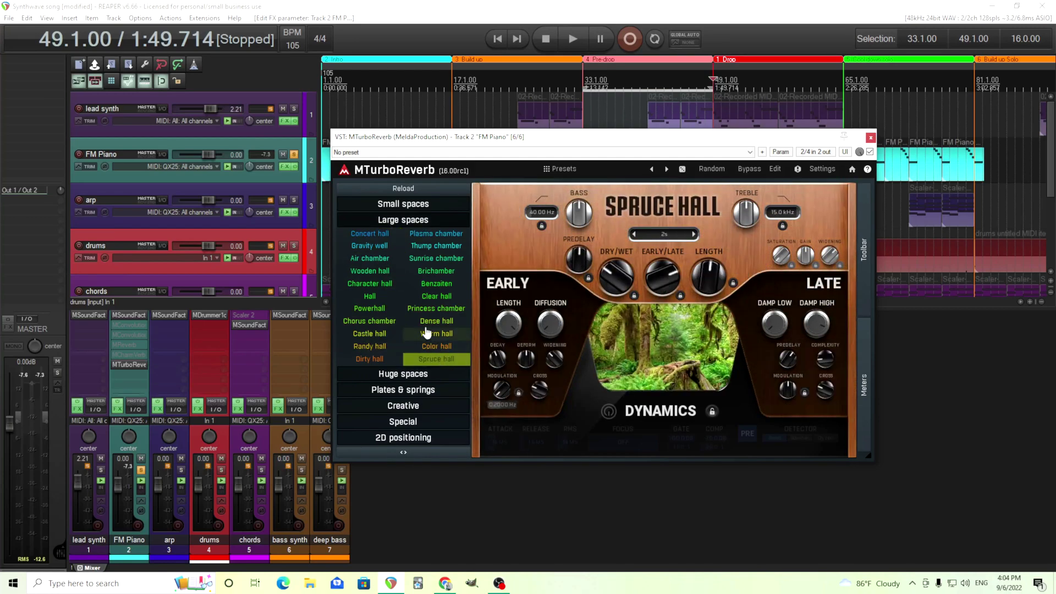
Load the Brichamber preset and audition it on the FM Piano
click(432, 277)
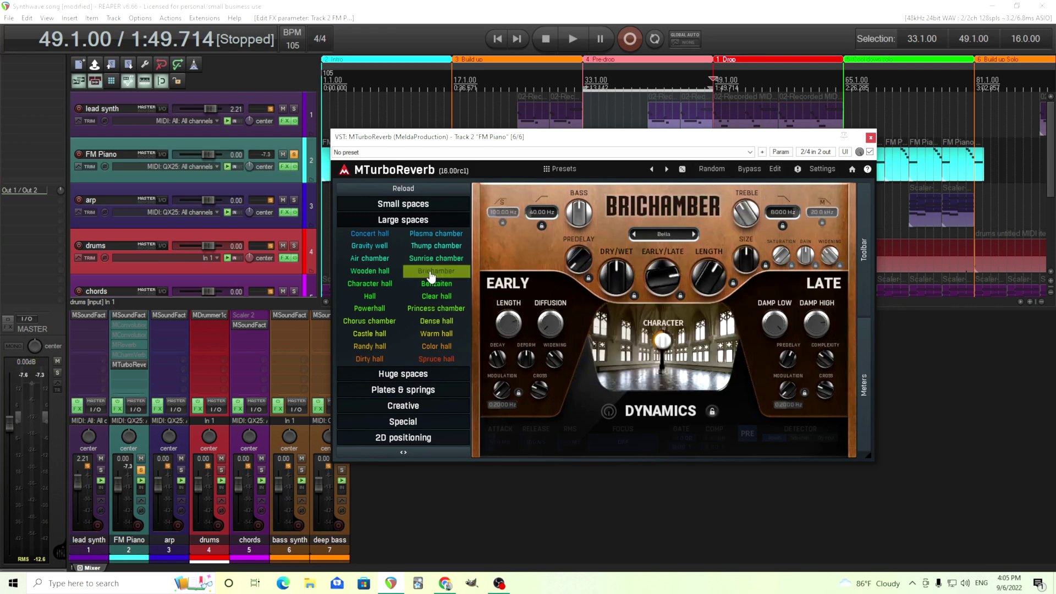
click(572, 40)
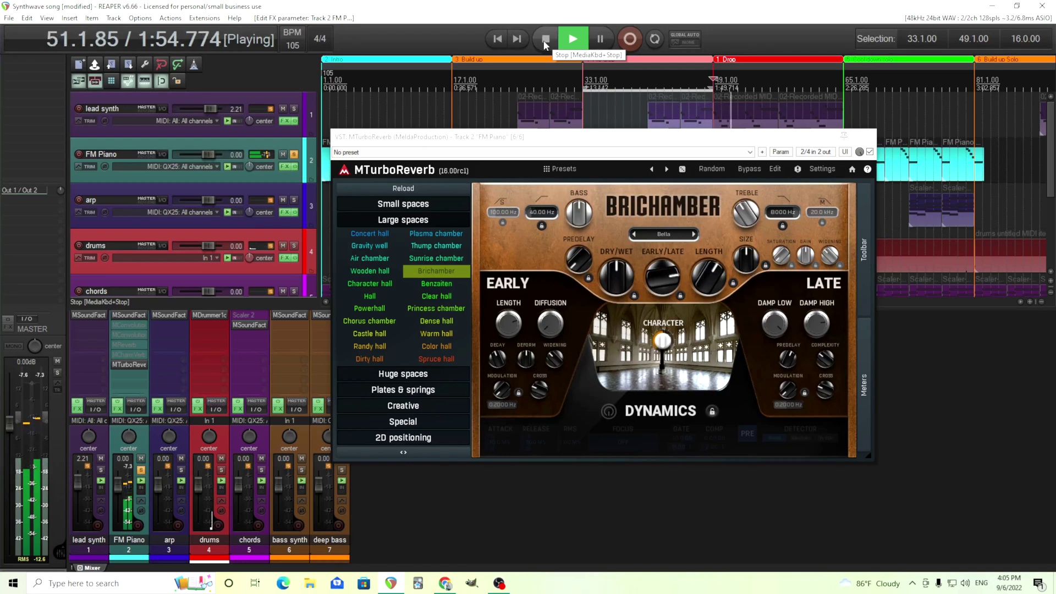
click(545, 44)
Load the Randy hall preset, set its Dry/Wet to about 48.4%, and audition the FM Piano
click(375, 347)
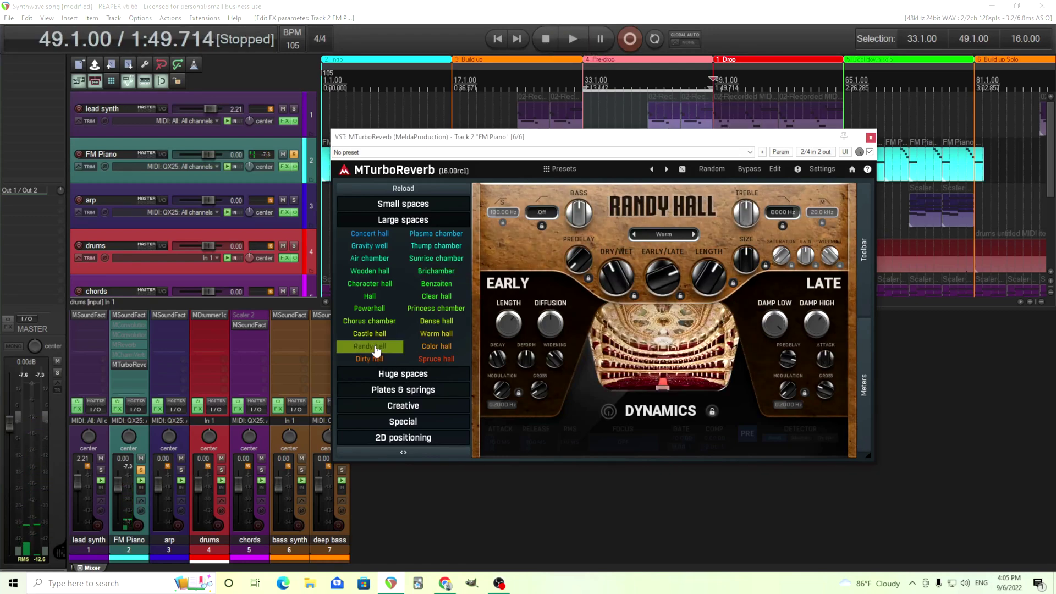
drag(613, 284, 613, 291)
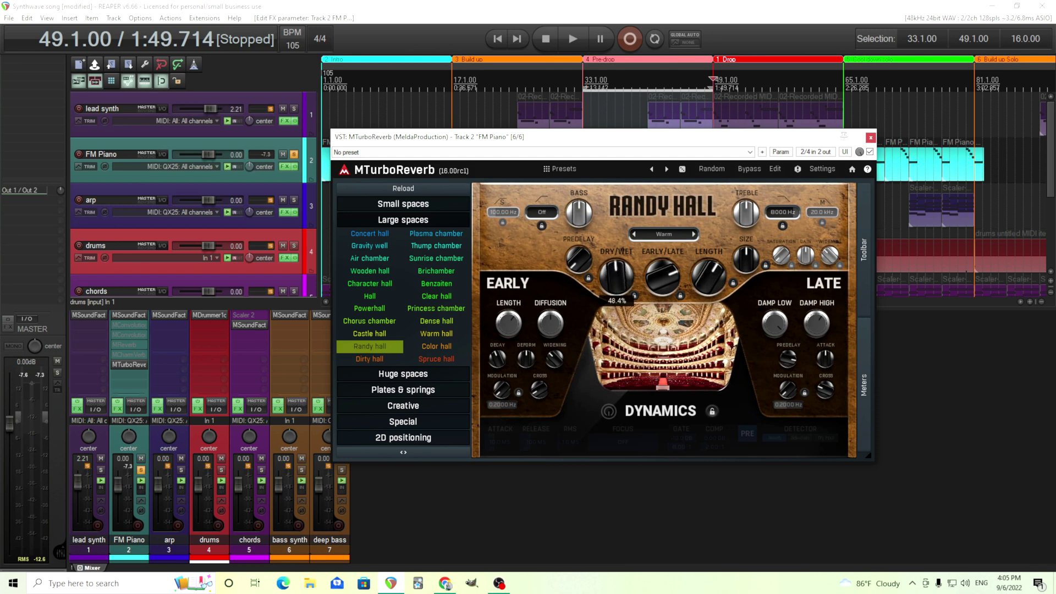
click(563, 41)
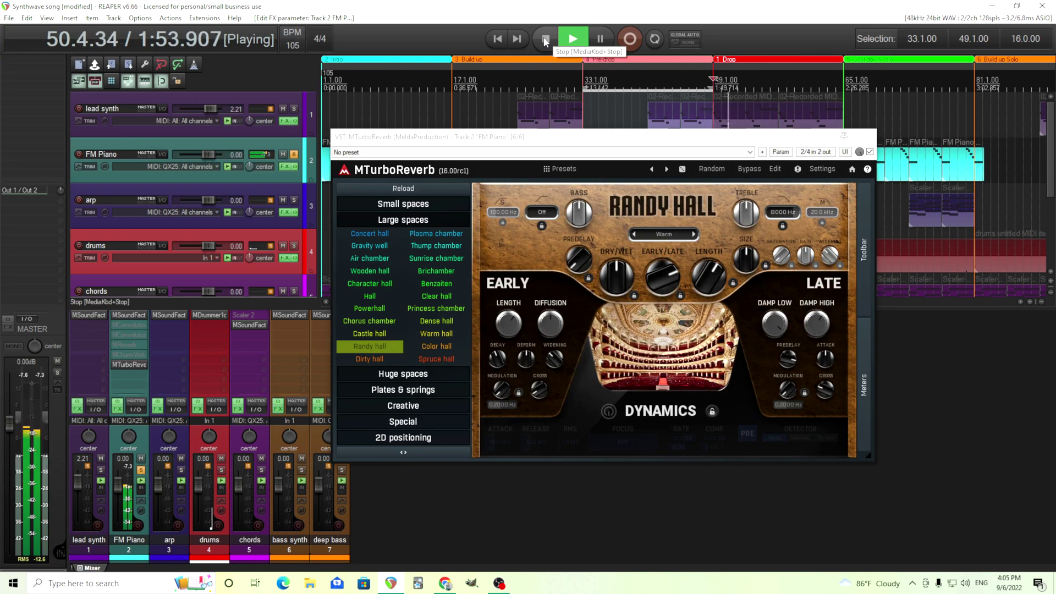
click(546, 40)
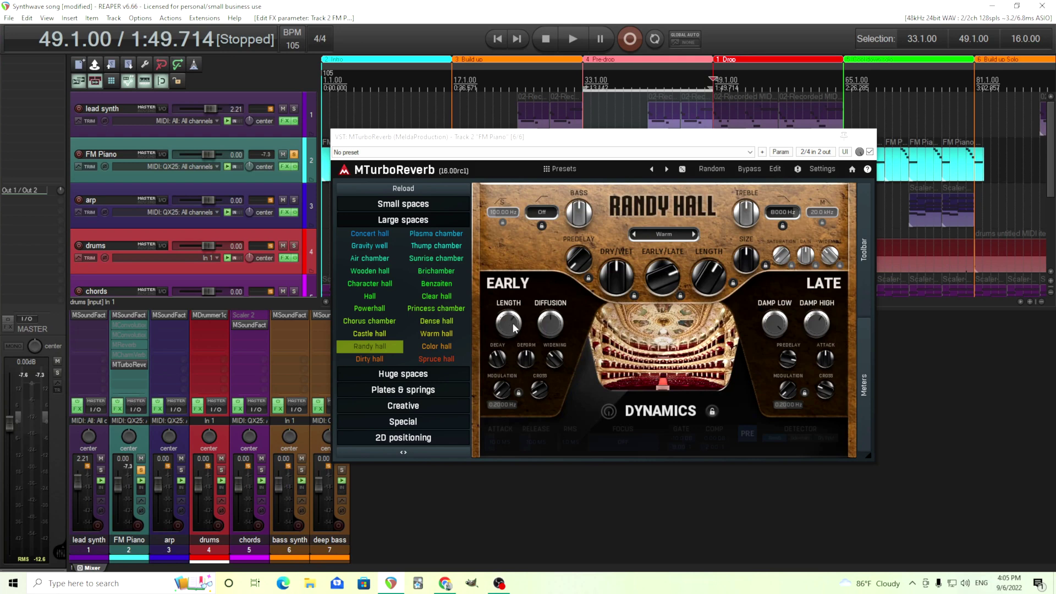
Look over the available variations of Randy hall, then load Benzaiten and look over its variations
click(707, 282)
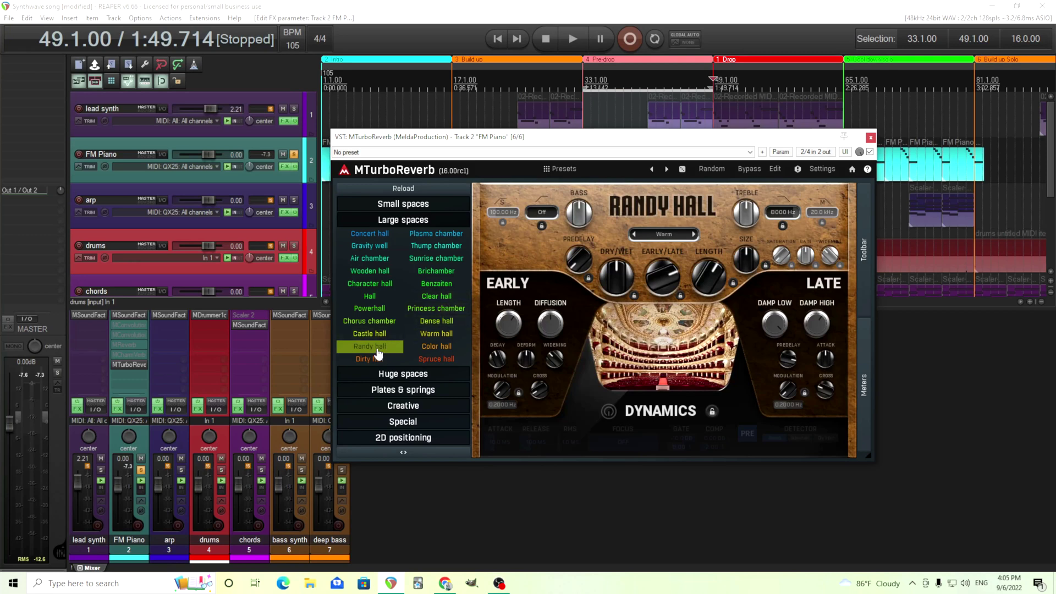
click(665, 239)
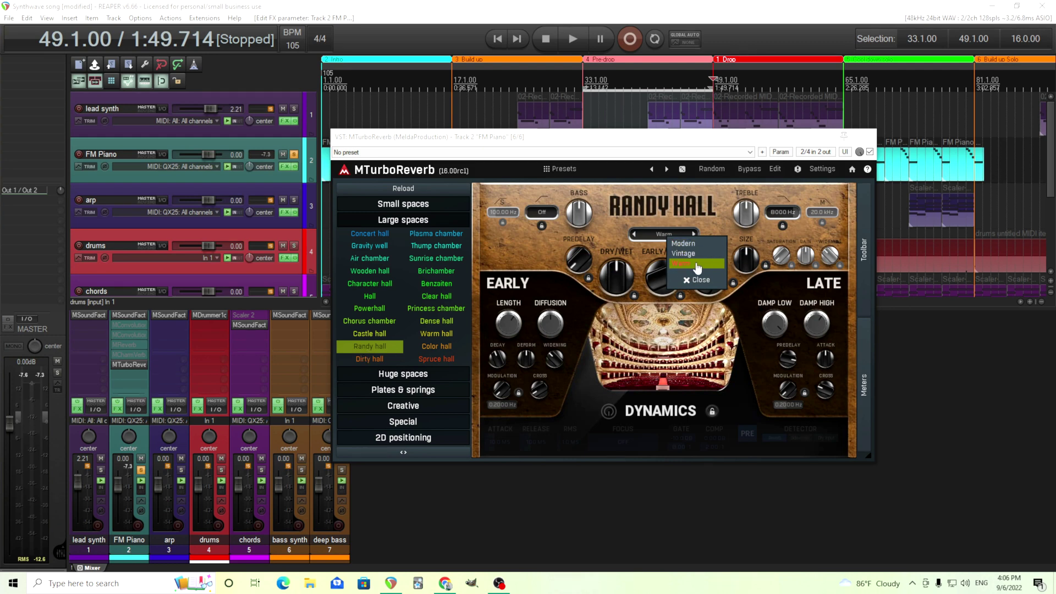
click(443, 285)
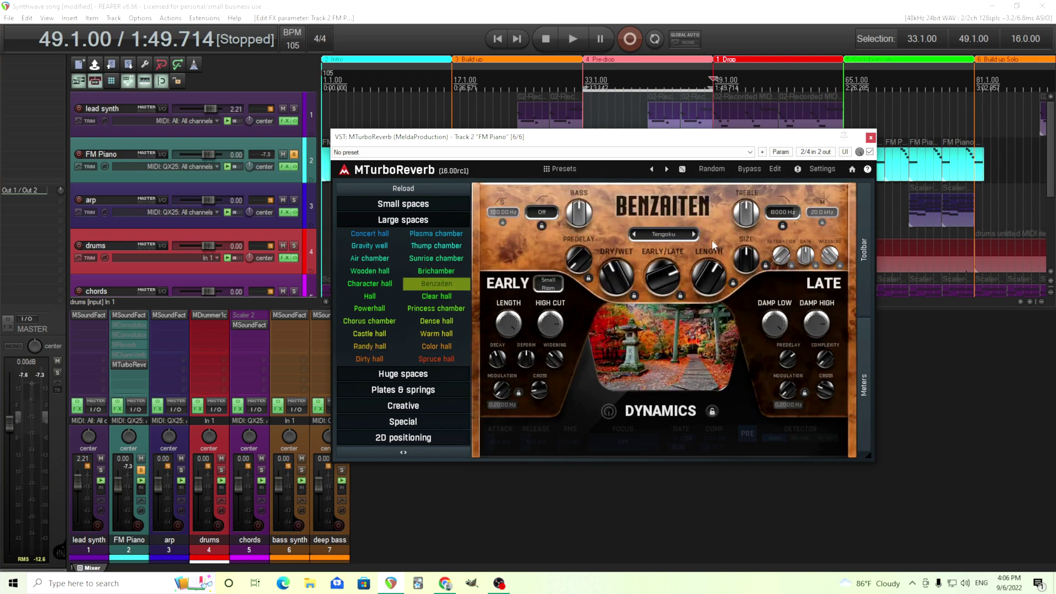
click(680, 237)
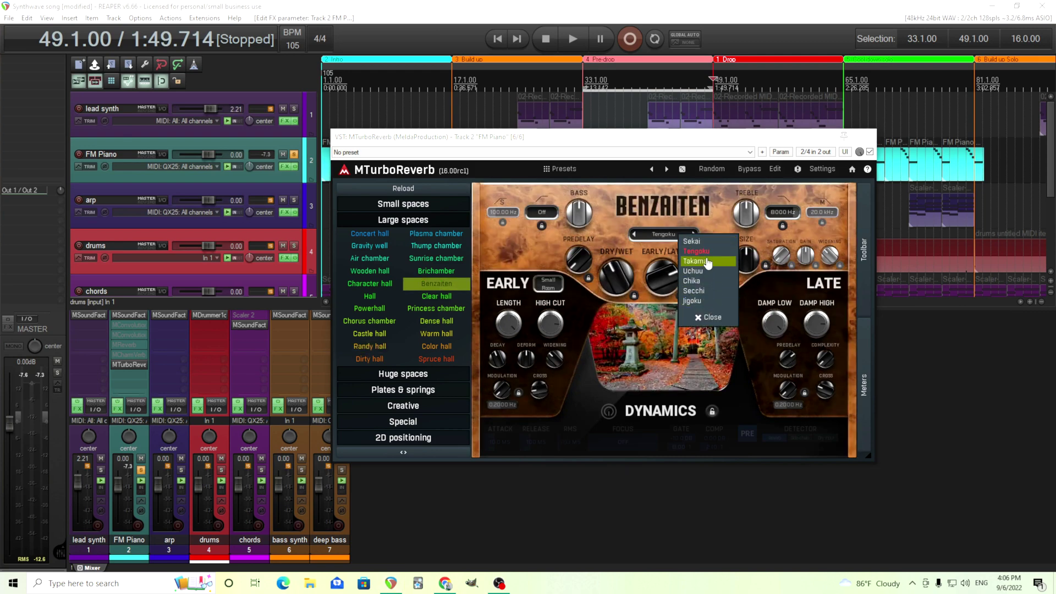
click(627, 142)
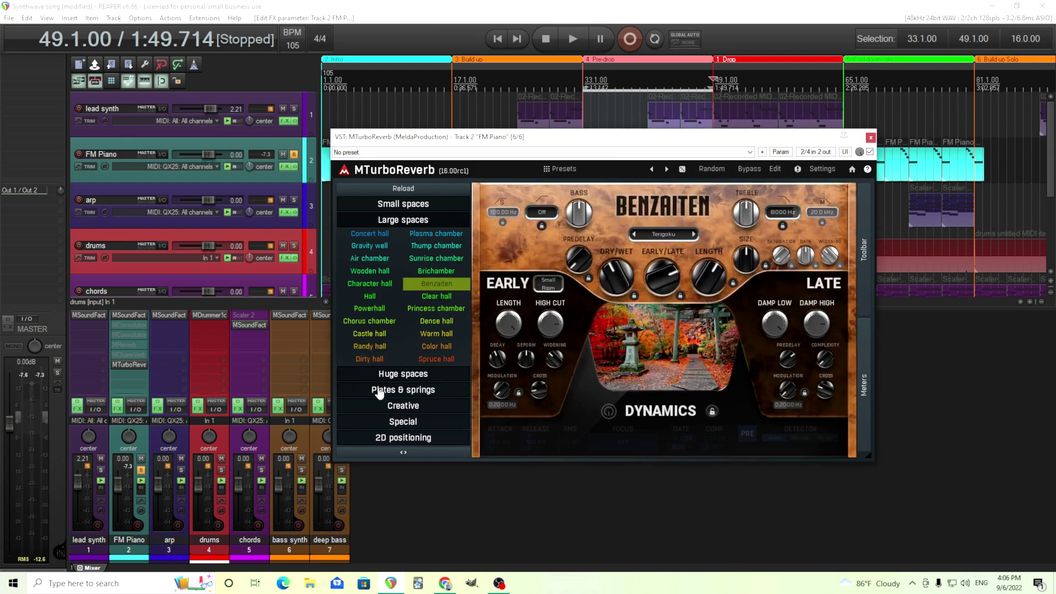
Load the Silver plate preset from Plates & springs and audition it on the FM Piano
click(421, 392)
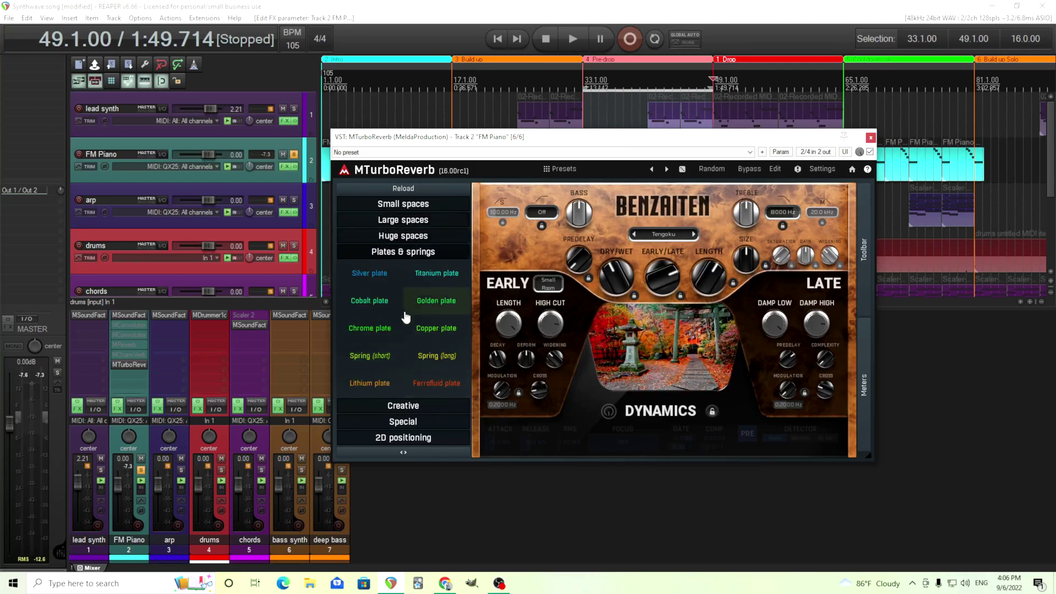
click(379, 284)
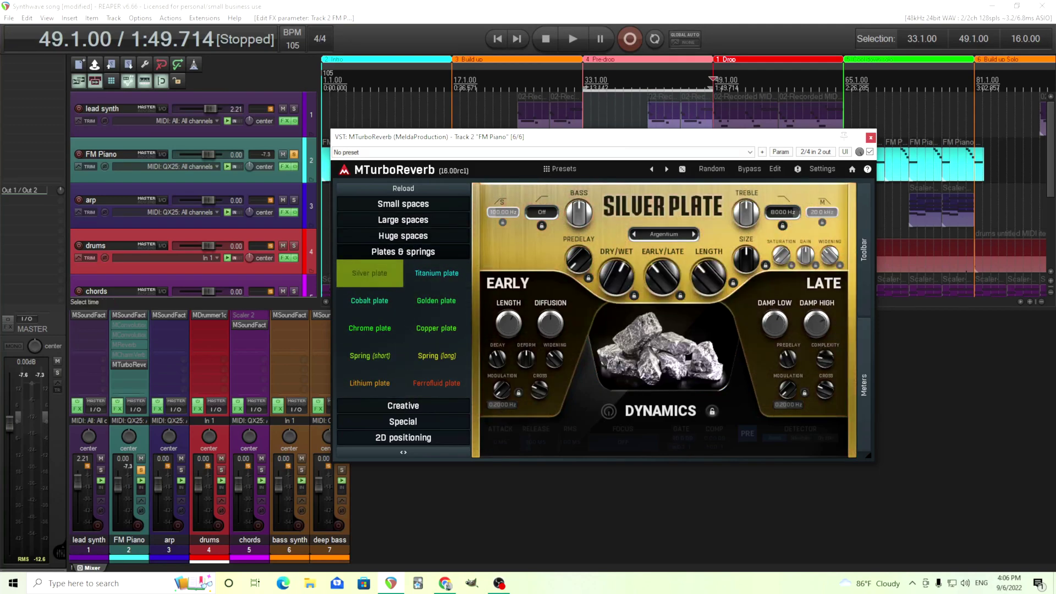
click(575, 36)
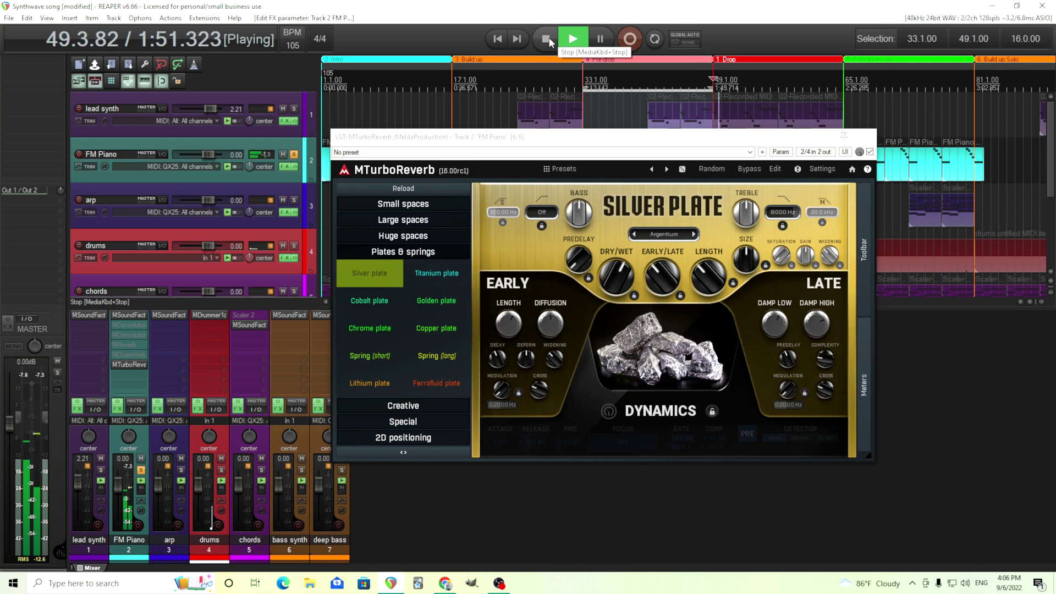
click(549, 38)
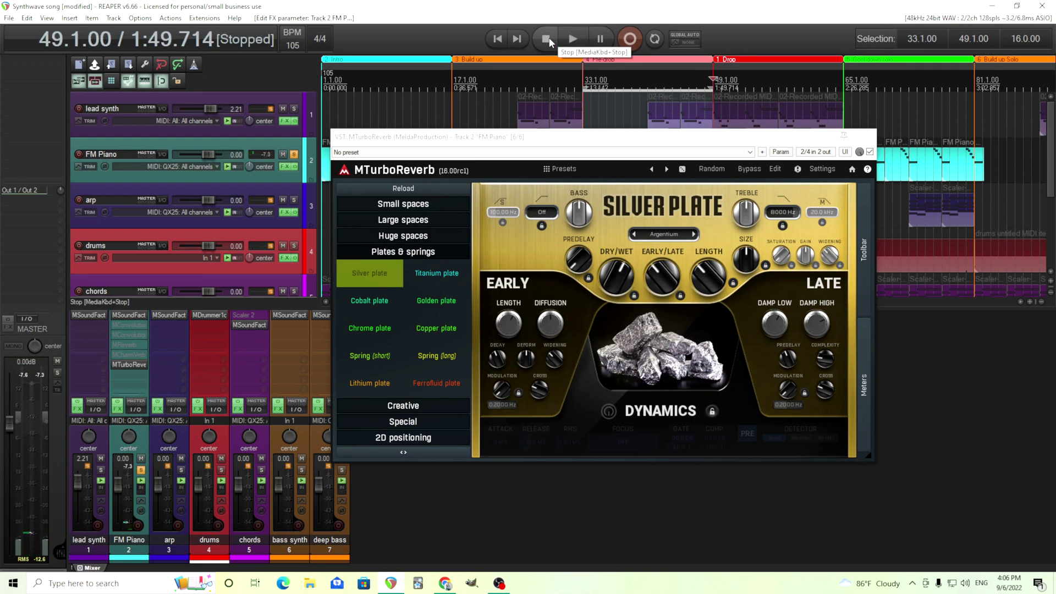
Load the Ethereal preset from Creative, set its Dry/Wet to about 49.6%, and audition it on the FM Piano
click(402, 411)
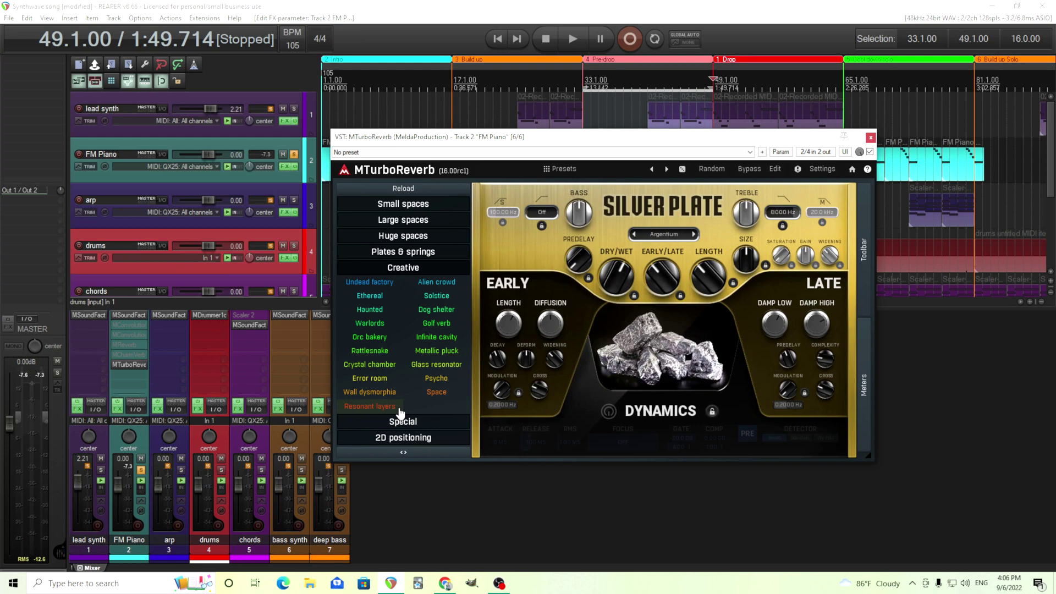
click(380, 301)
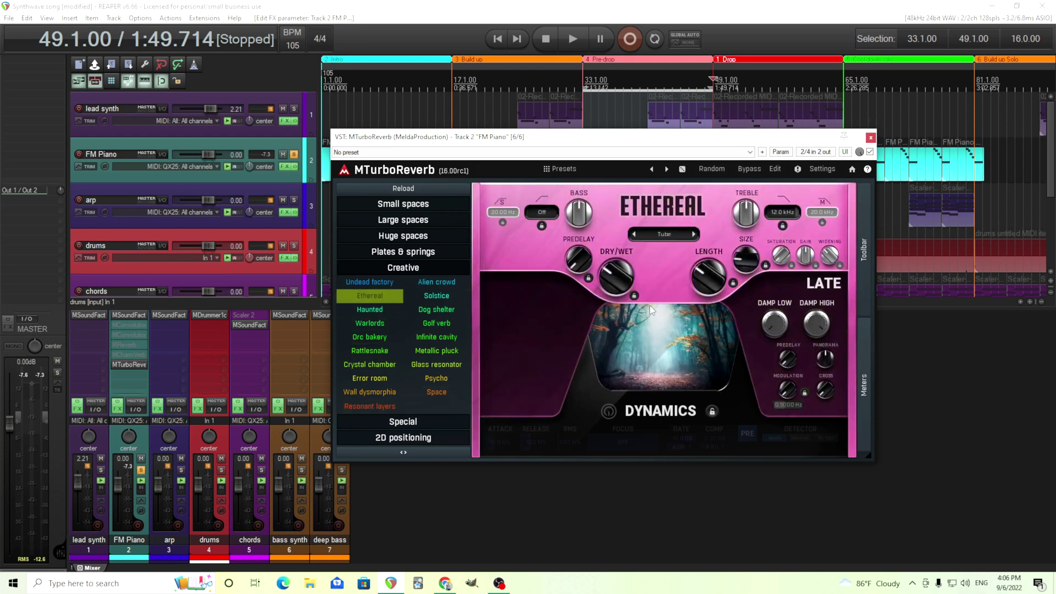
drag(617, 277, 616, 255)
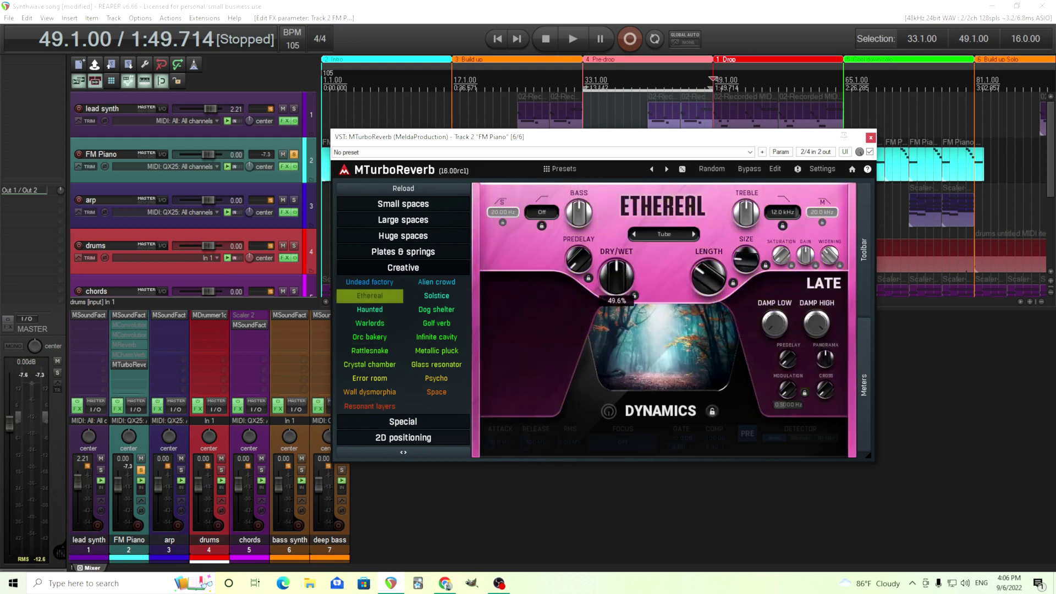
click(573, 39)
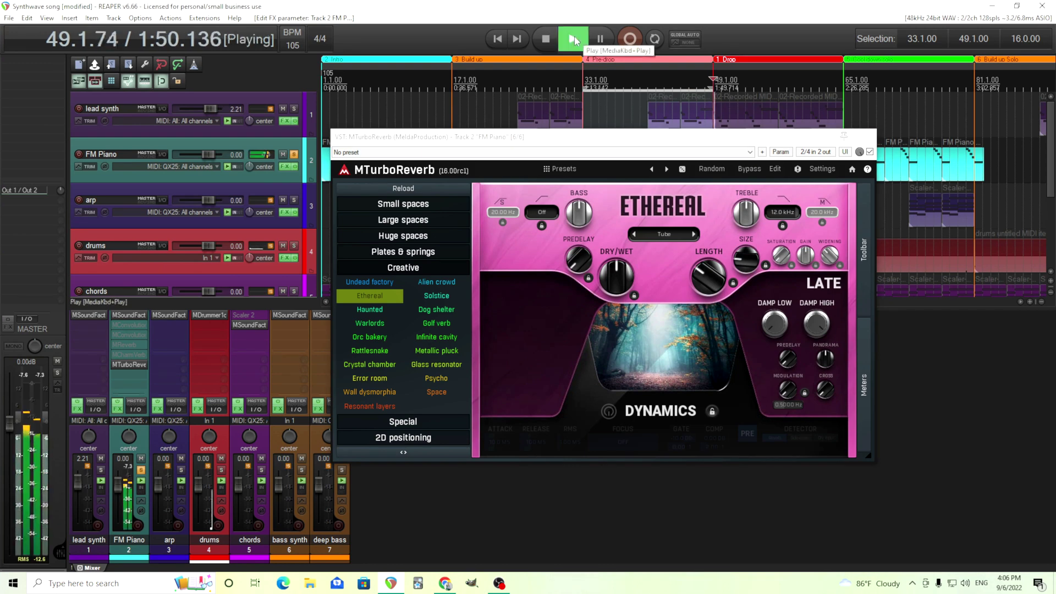
click(547, 40)
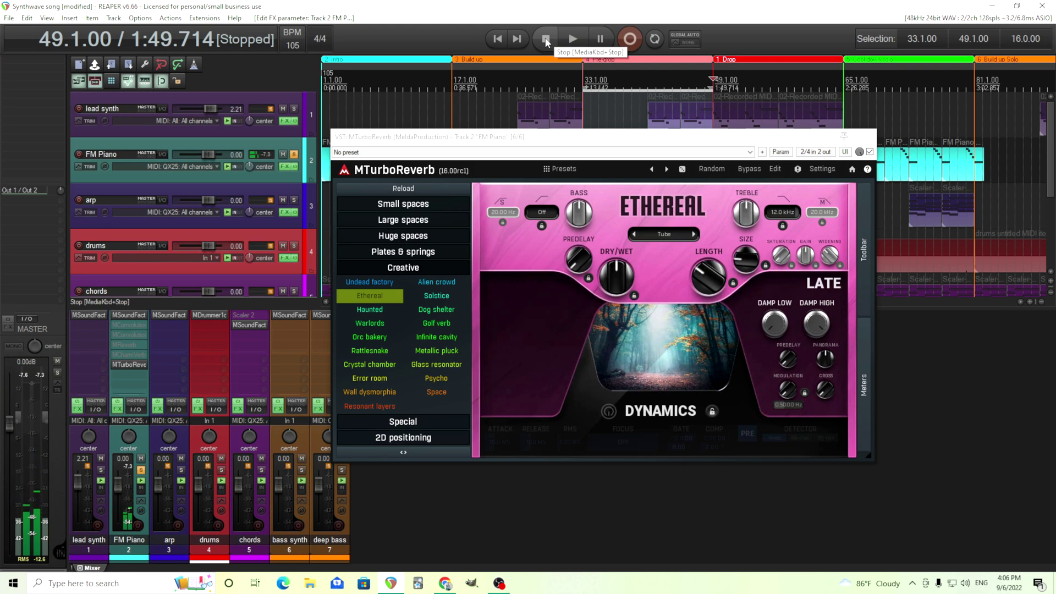
Load Concert hall 2D, then Scoring stage 2D, and audition the latter while moving its 2D position to the pad's upper-right corner
click(422, 438)
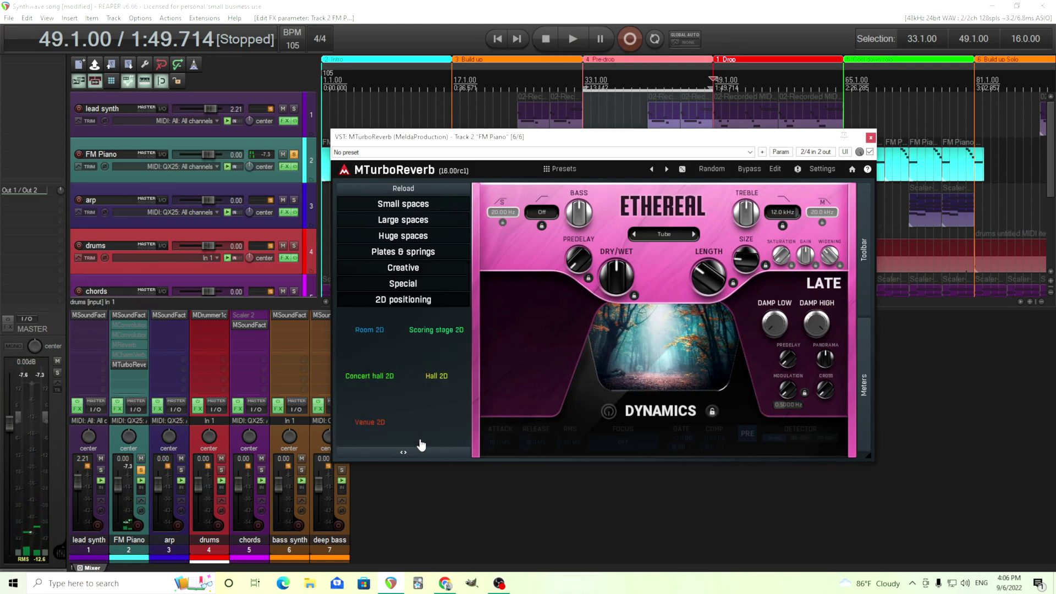
click(387, 383)
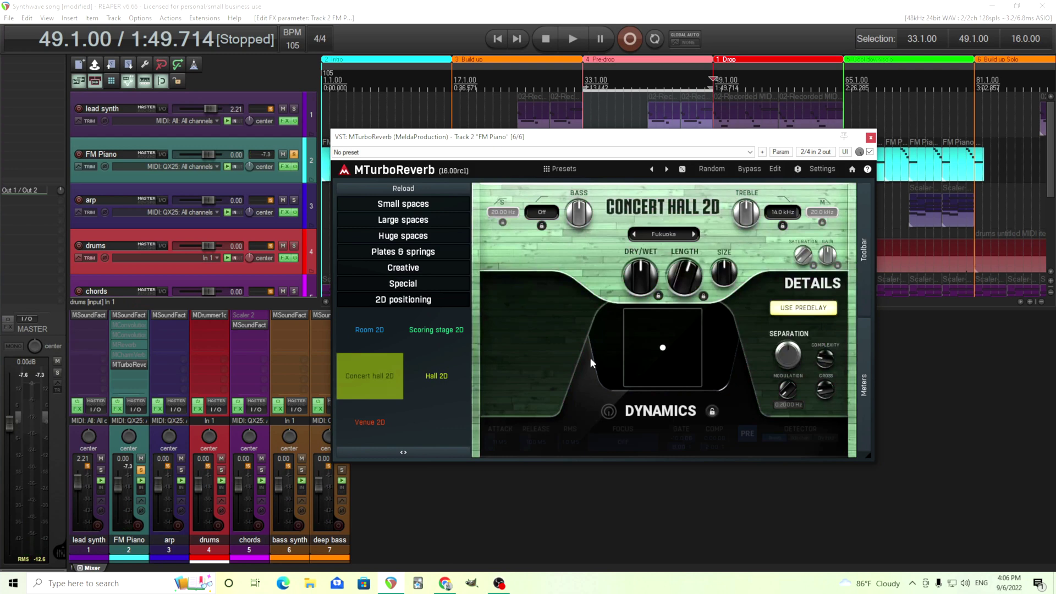
click(444, 332)
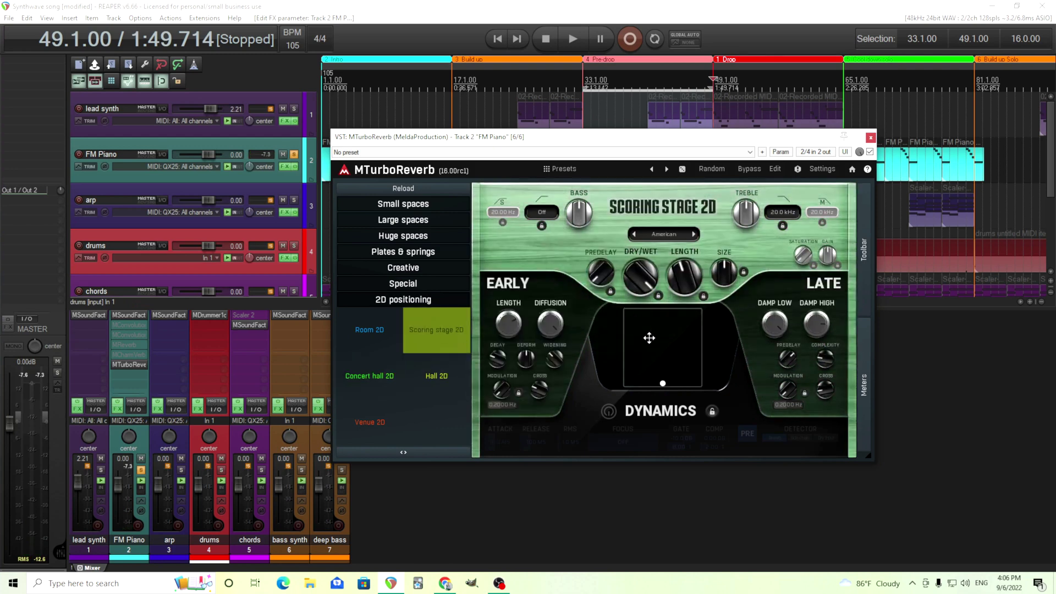
click(575, 40)
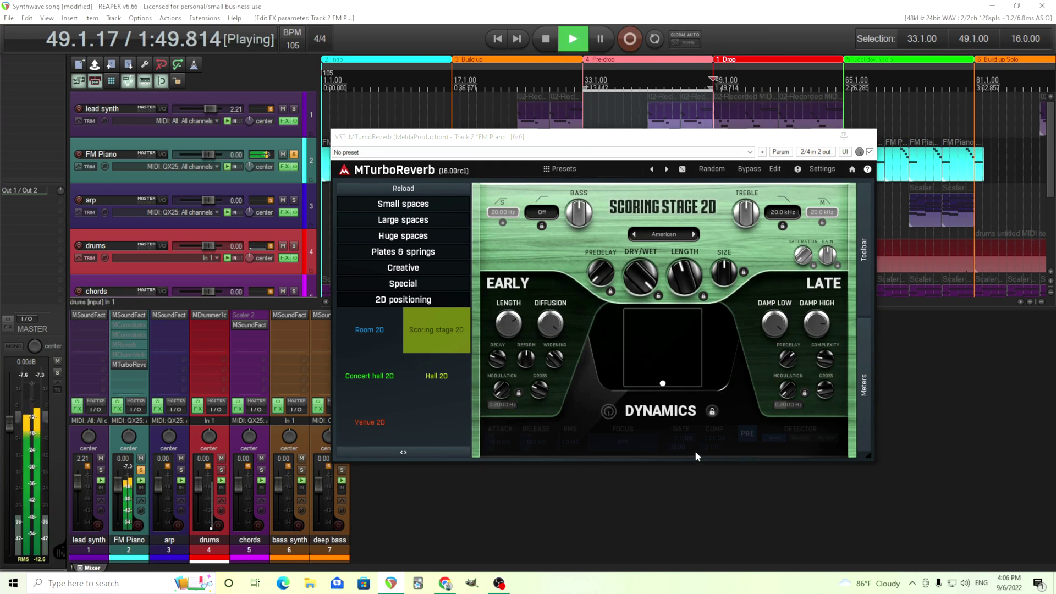
drag(665, 384, 698, 312)
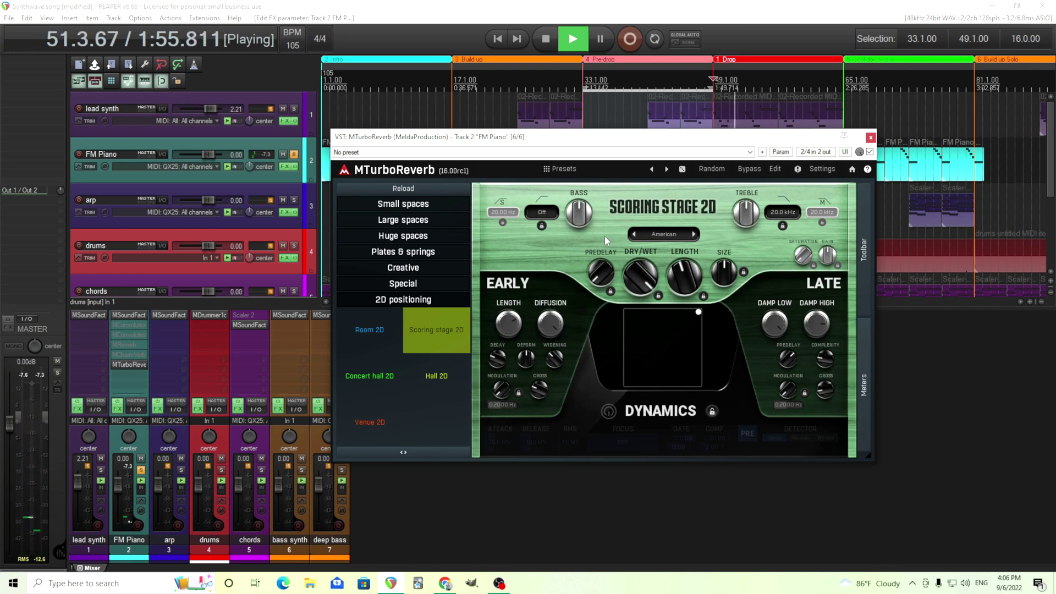
click(547, 34)
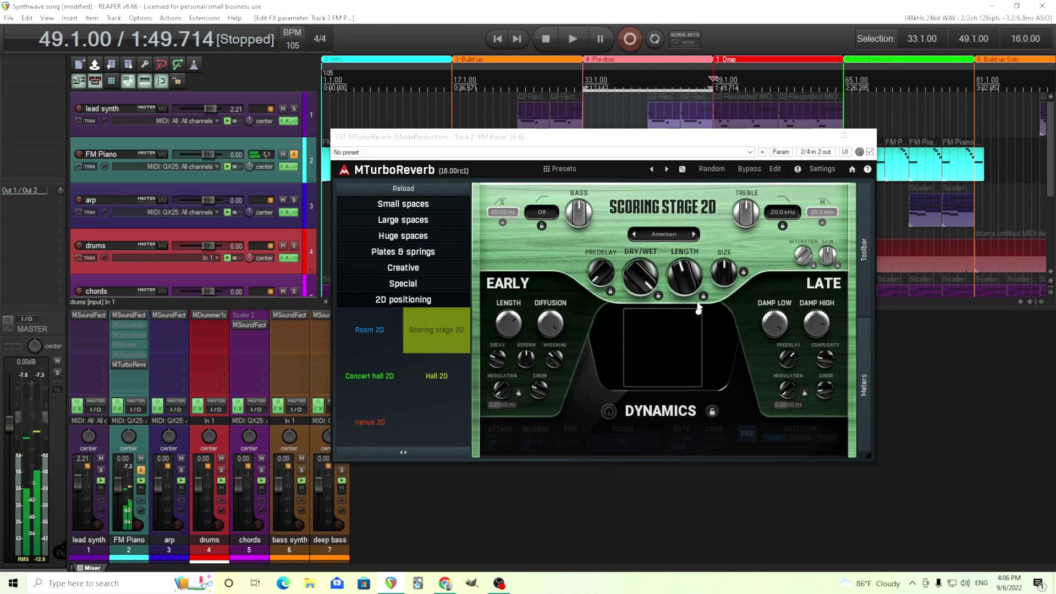
Move the 2D position back to the pad's bottom centre, and look over the Scoring stage 2D variations and the Small spaces presets
drag(676, 344, 663, 384)
click(654, 237)
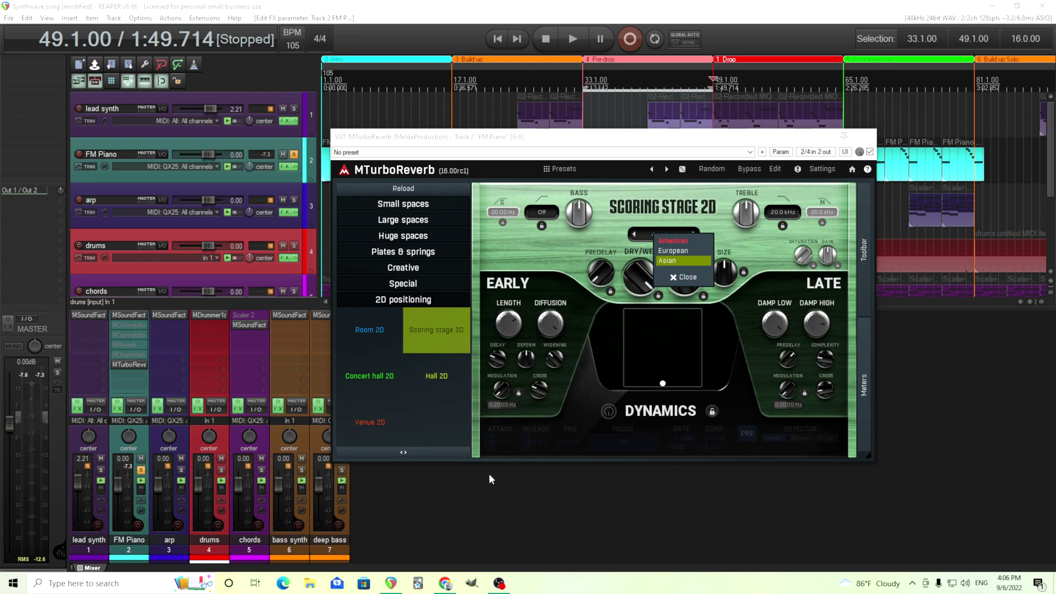
click(387, 297)
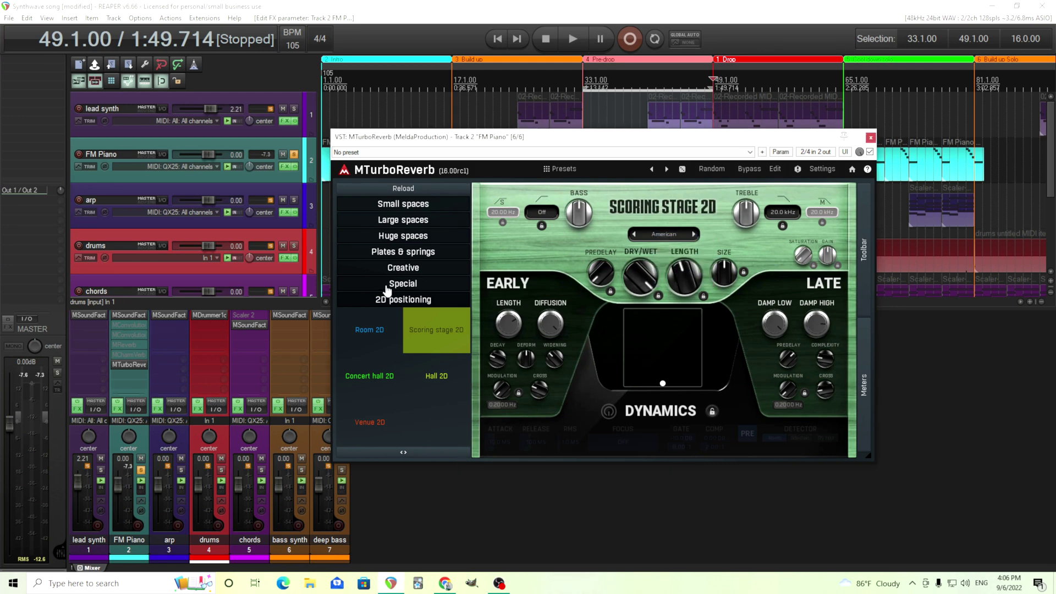
click(382, 205)
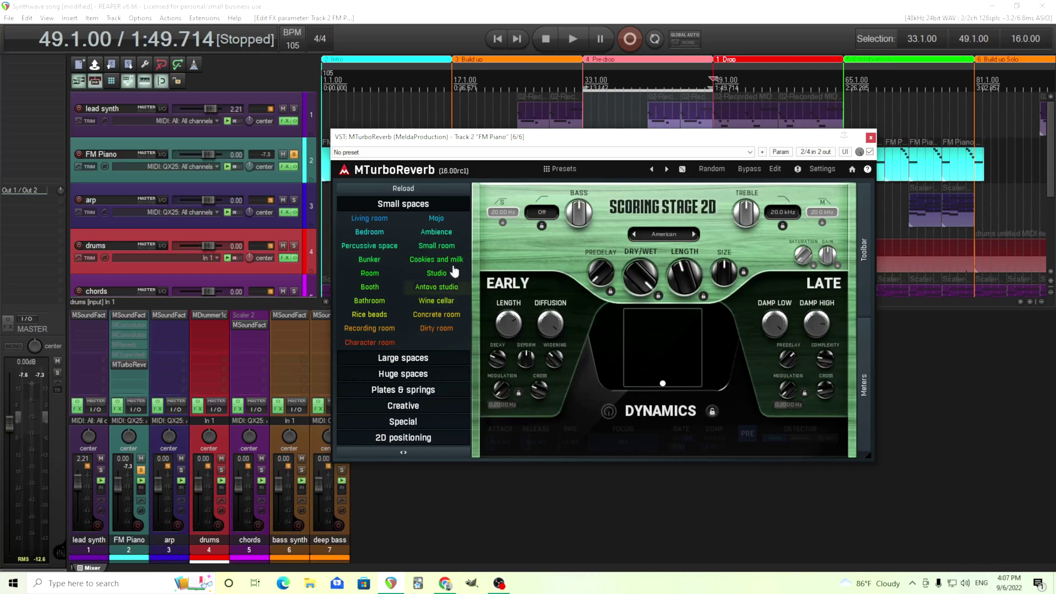
Open the detailed edit view of MTurboReverb and look through its early reflections modules
click(774, 169)
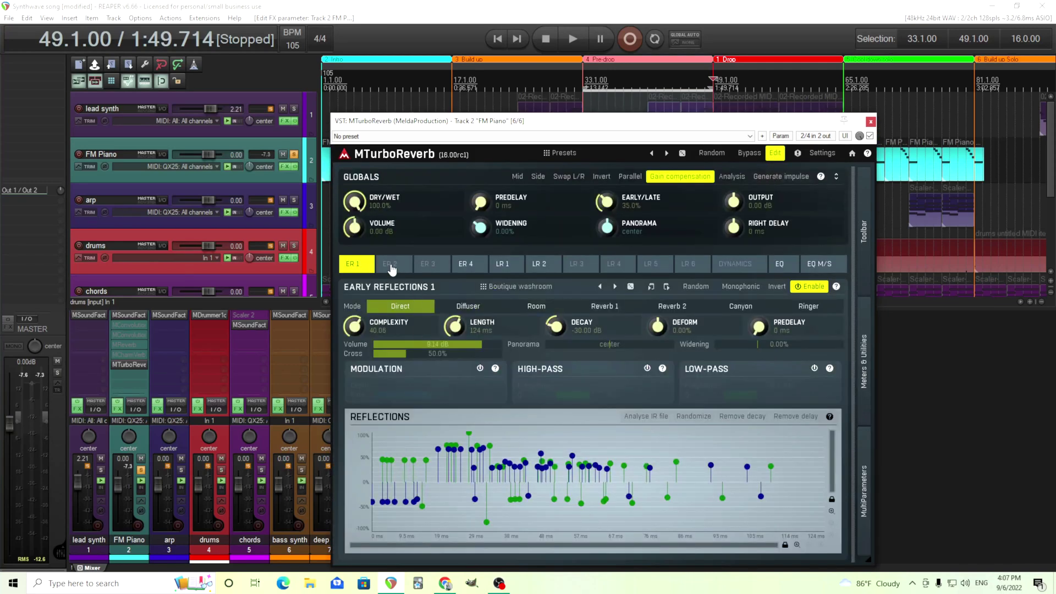
click(393, 267)
click(463, 264)
click(358, 265)
click(395, 266)
click(421, 269)
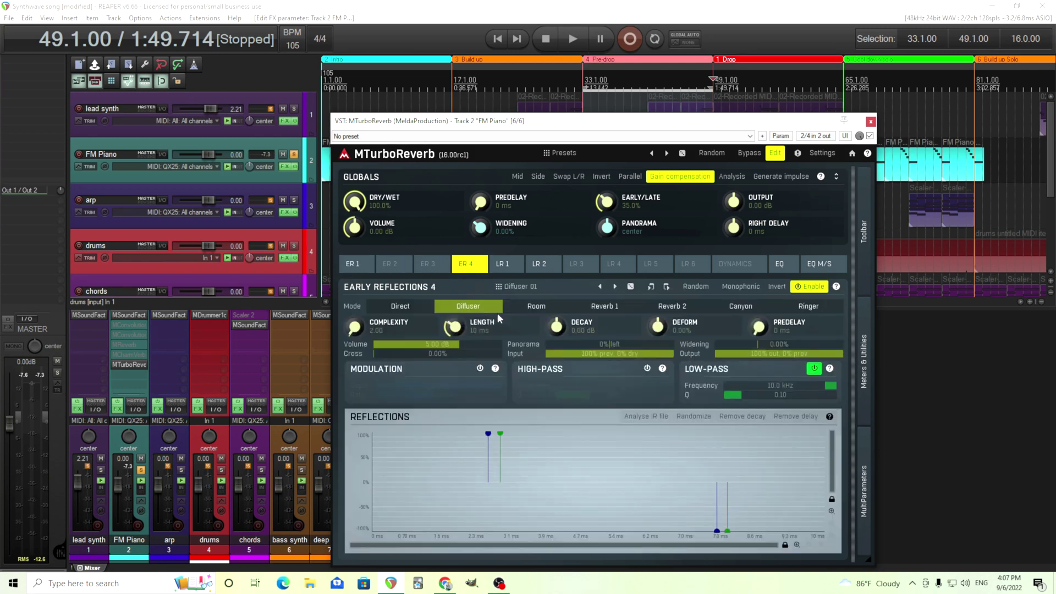
Look through late reflections modules LR 1 to LR 6, moving the plugin window higher to show all the settings
click(504, 266)
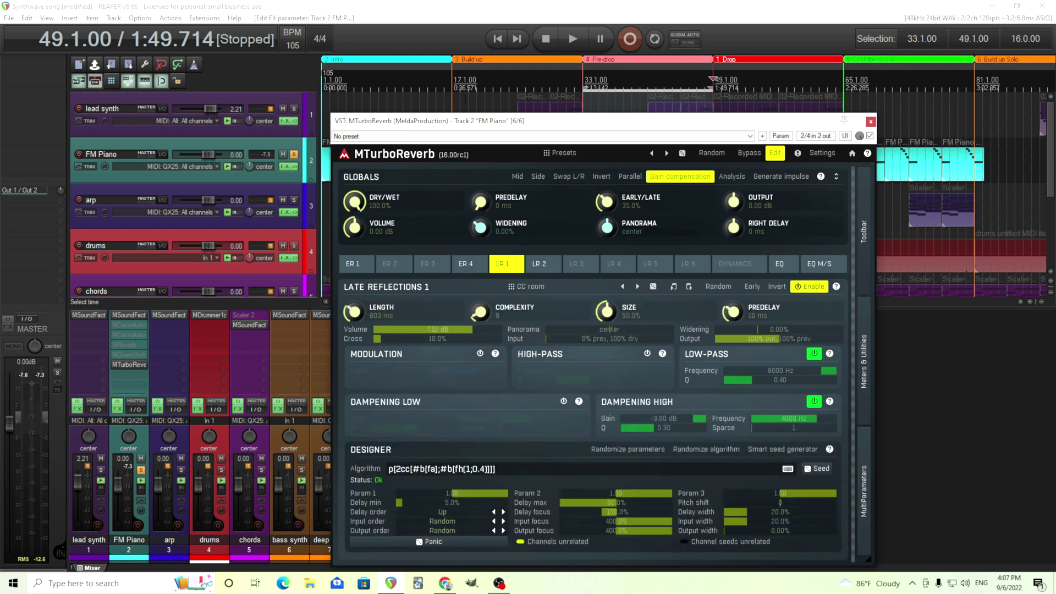
drag(460, 126, 441, 72)
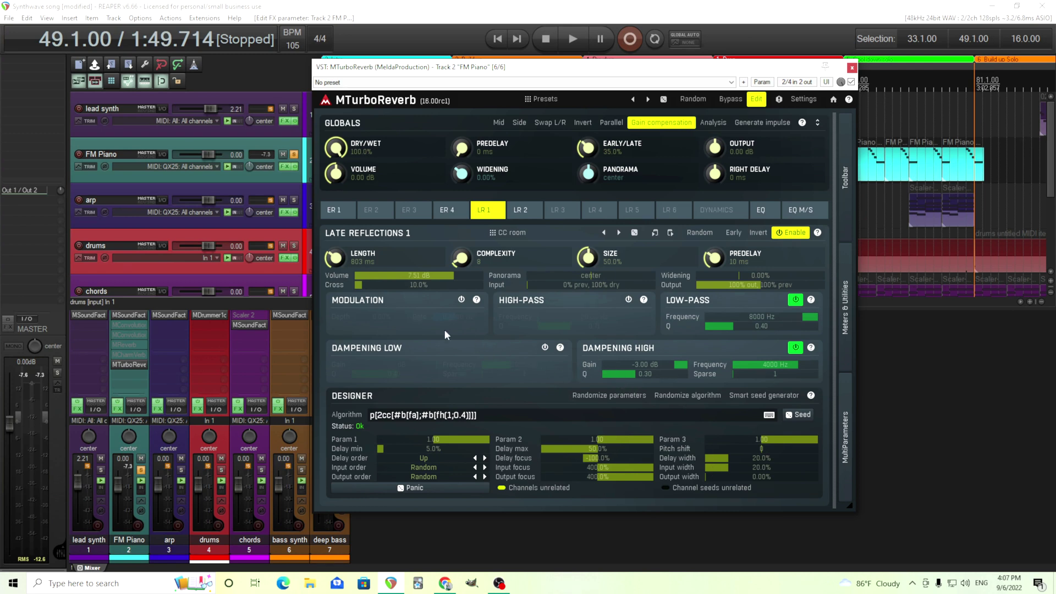
click(530, 214)
click(559, 212)
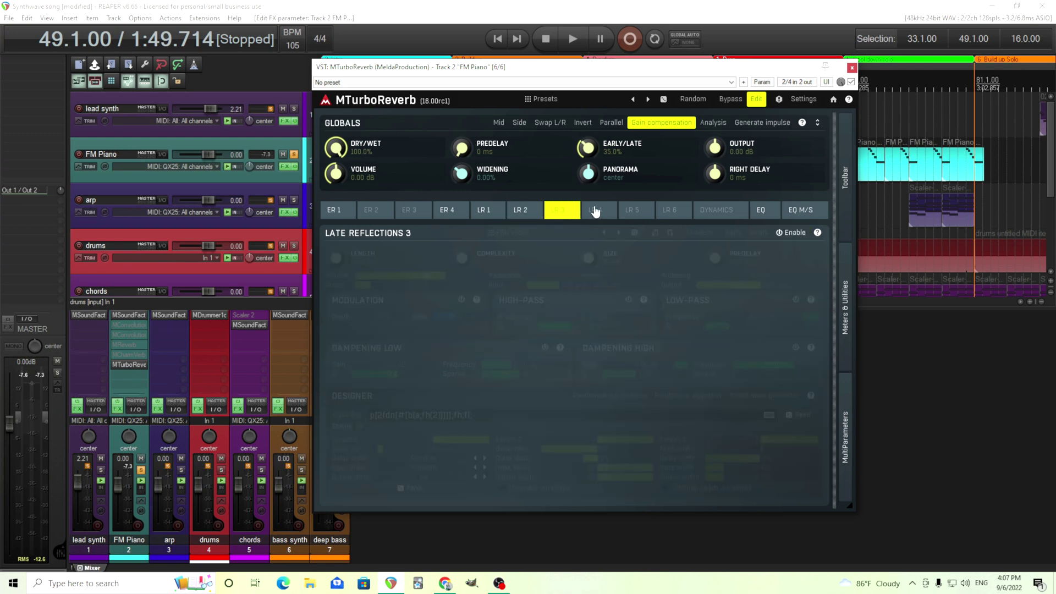
click(595, 211)
click(633, 212)
click(669, 215)
Enable the Dynamics module briefly to examine its gate, compressor and processing shape, and disable it again
click(714, 217)
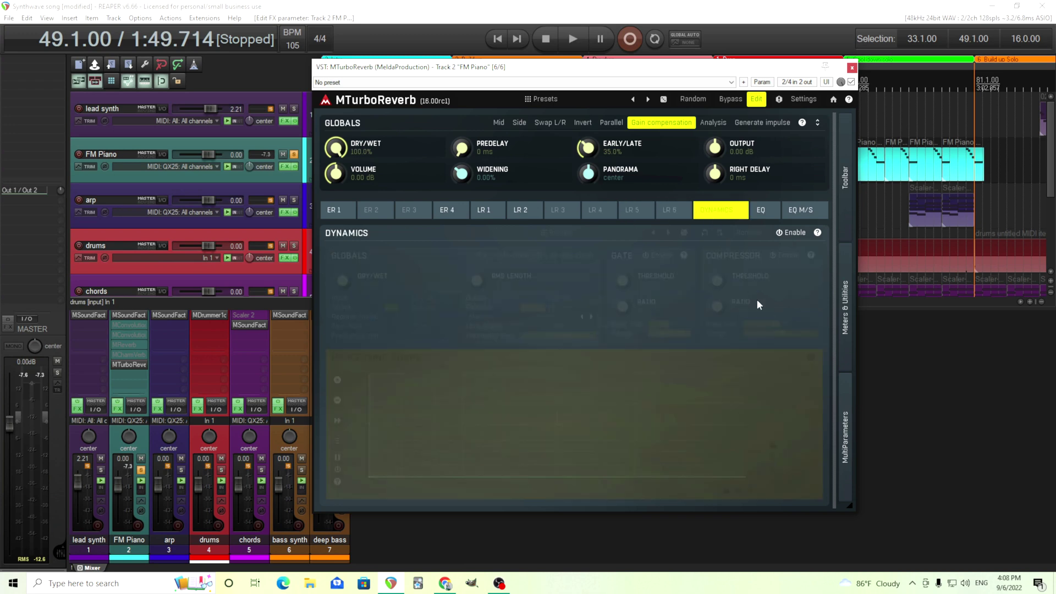
click(794, 236)
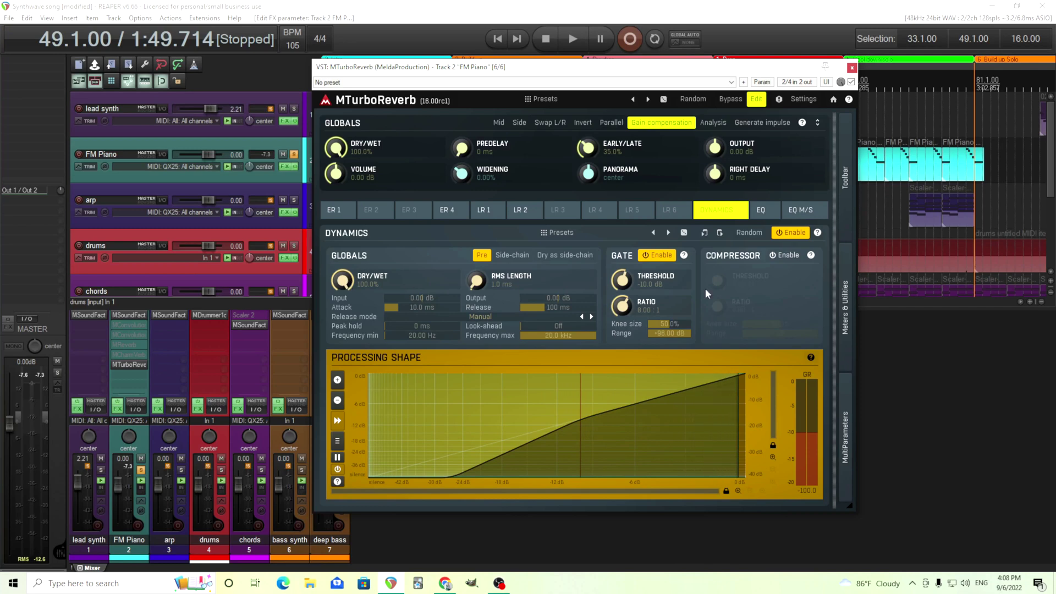
click(791, 232)
Disable both the EQ and the EQ M/S modules, checking the Location options of EQ M/S
click(765, 210)
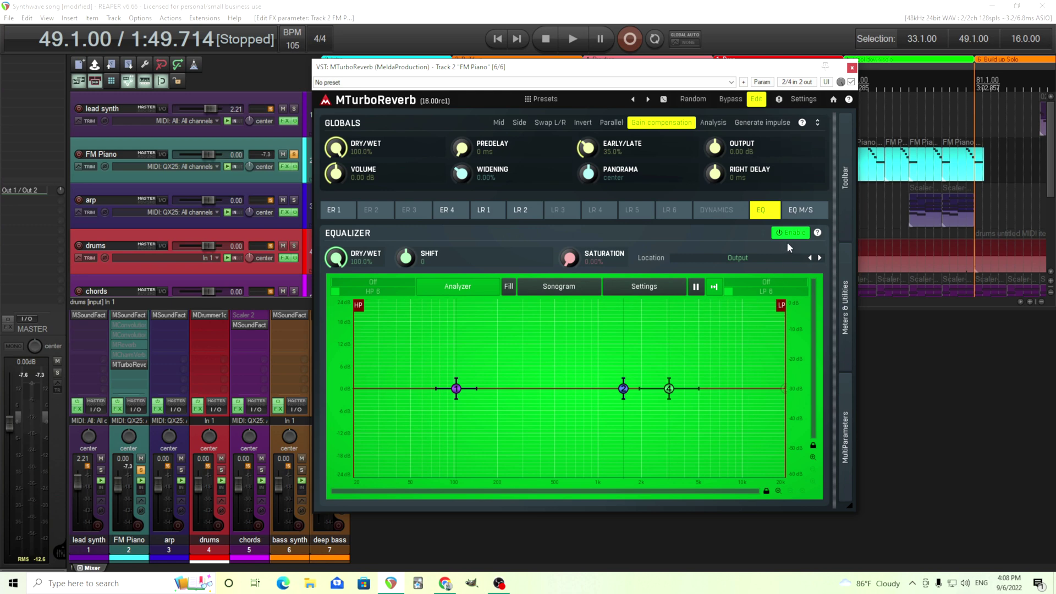
click(796, 212)
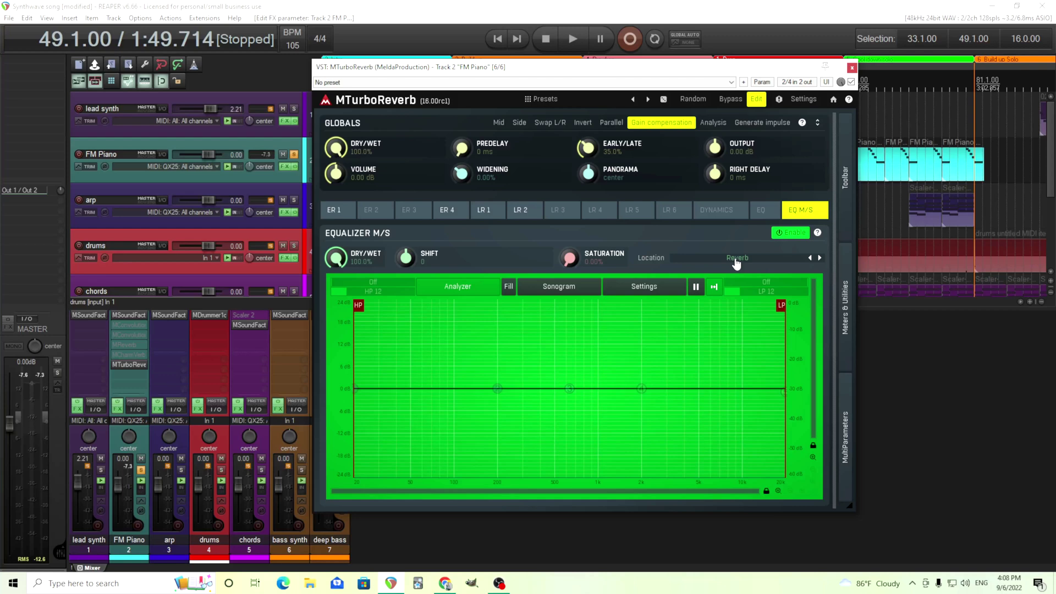
click(737, 264)
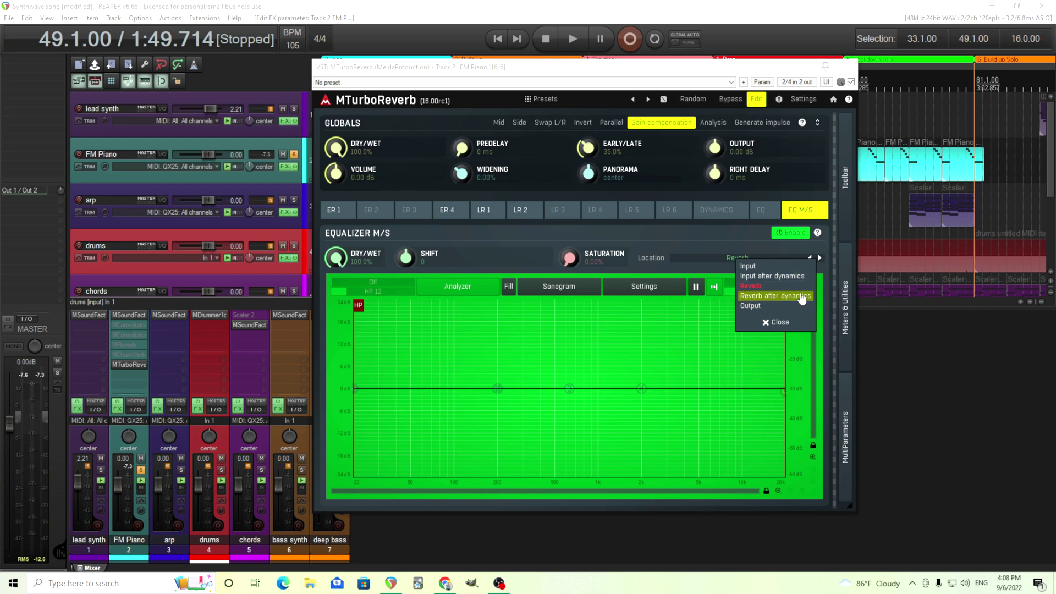
click(777, 323)
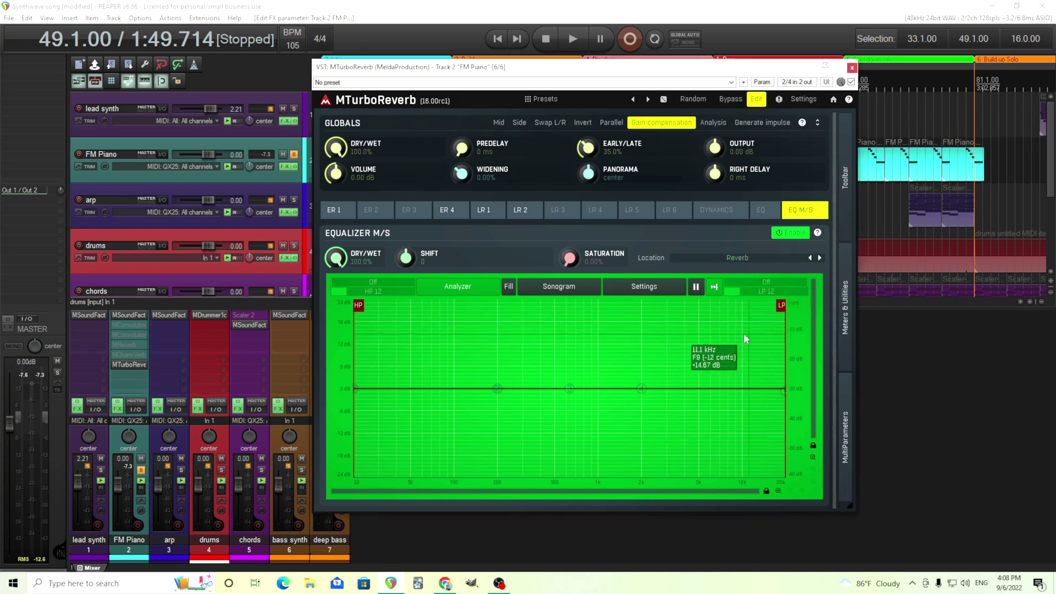
click(793, 234)
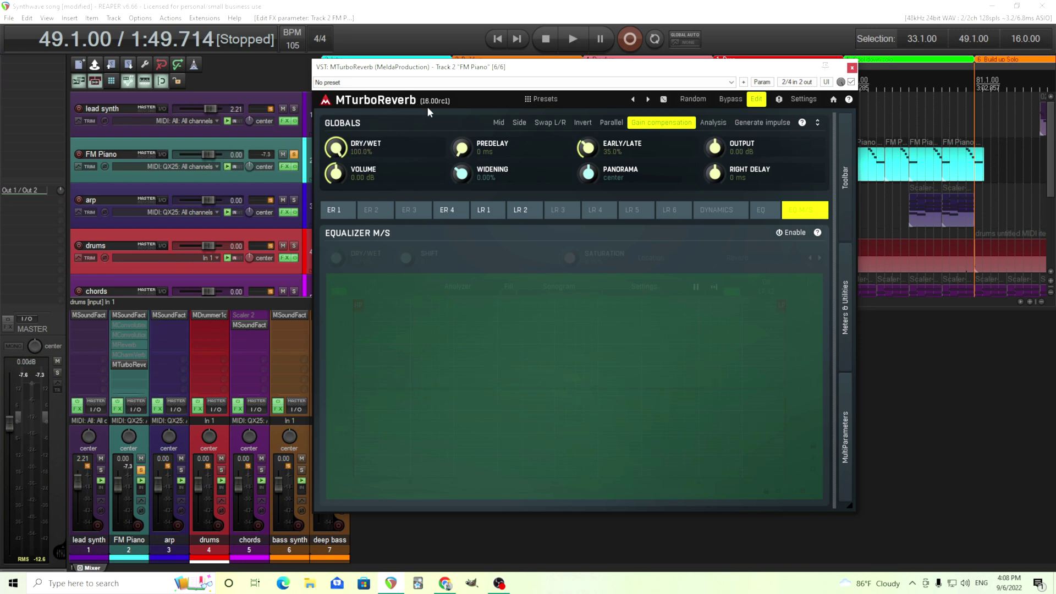
Close MTurboReverb and bypass it on the FM Piano track, and activate MCharmVerb and open its controls
click(762, 101)
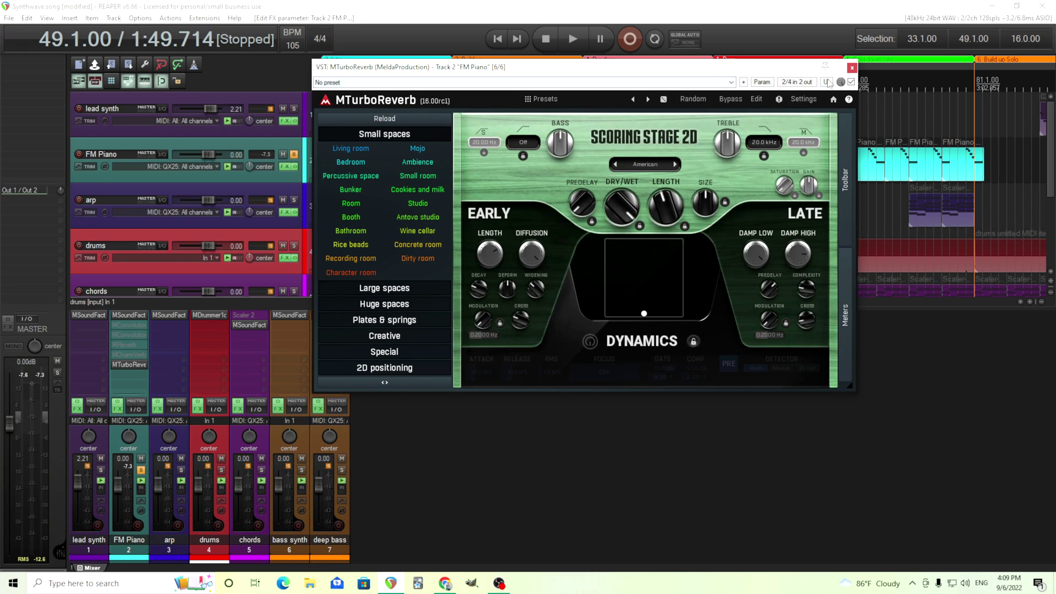
click(853, 68)
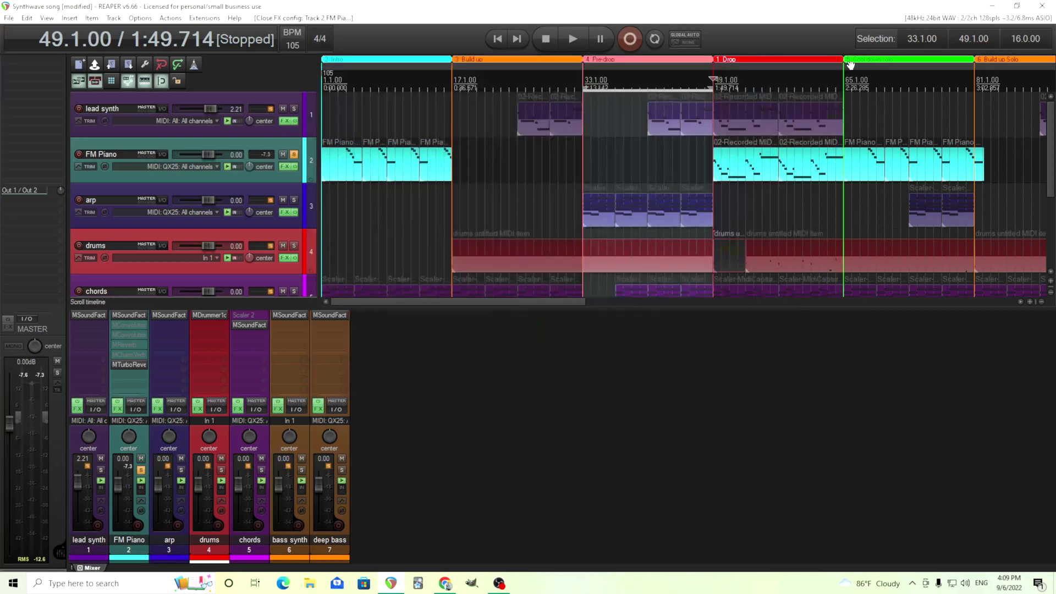
shift+click(130, 363)
shift+click(130, 354)
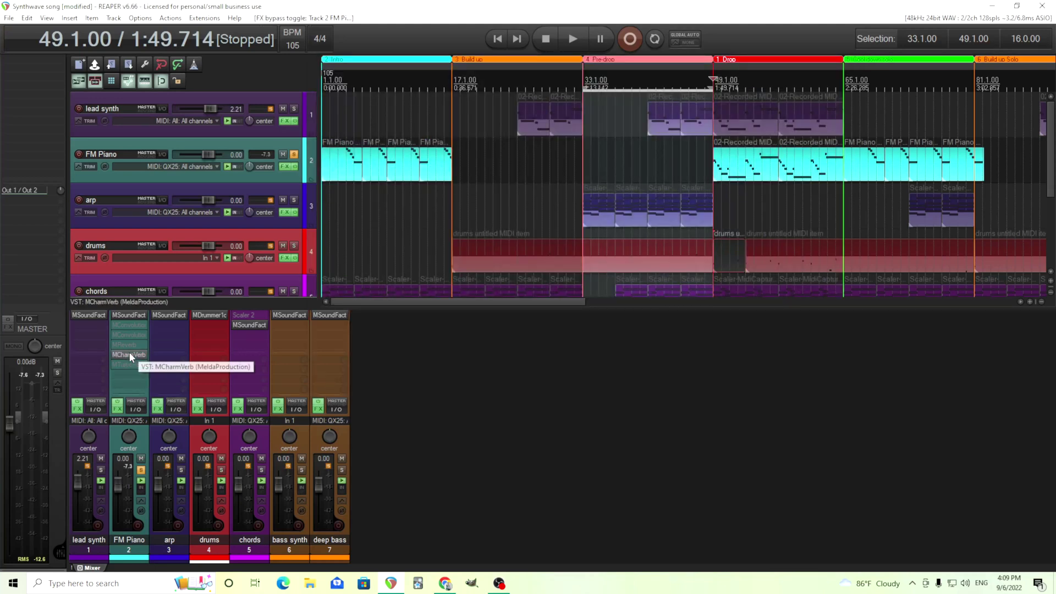
click(132, 355)
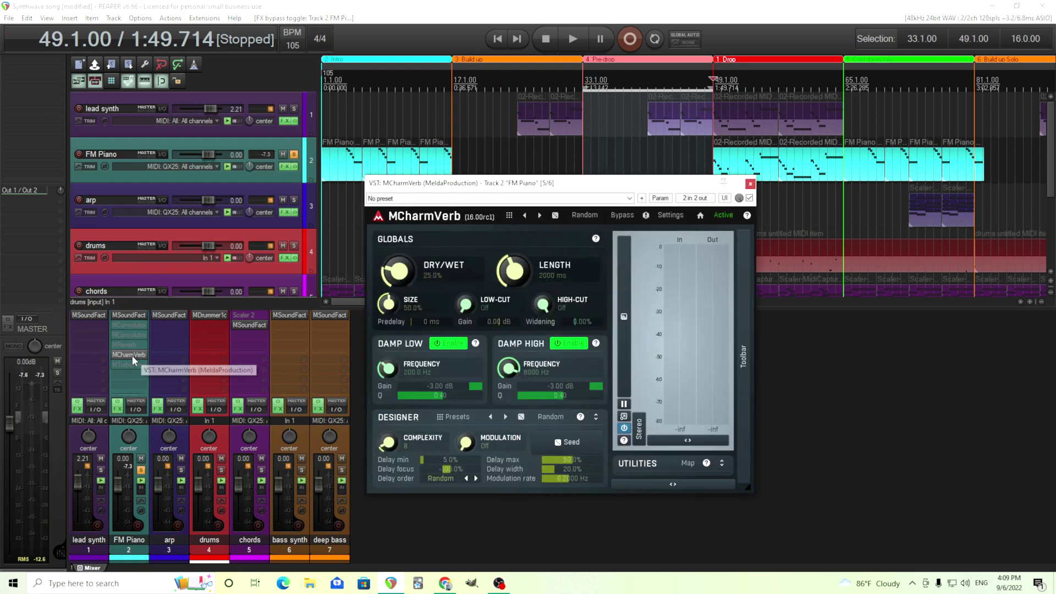
drag(538, 189, 571, 138)
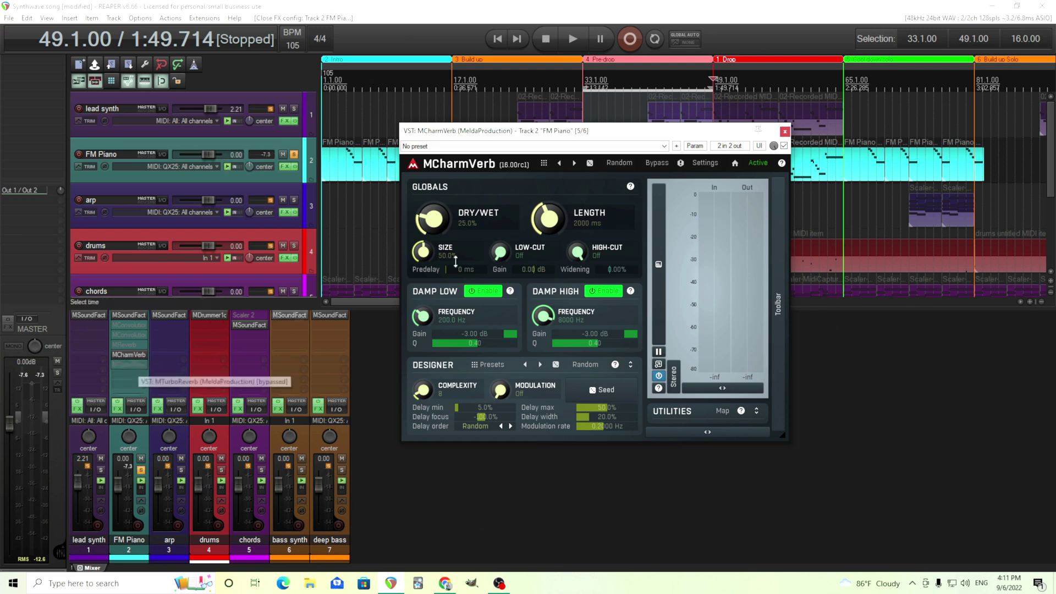
Close and bypass MCharmVerb, and reactivate MTurboReverb on the FM Piano track with its window open
click(785, 132)
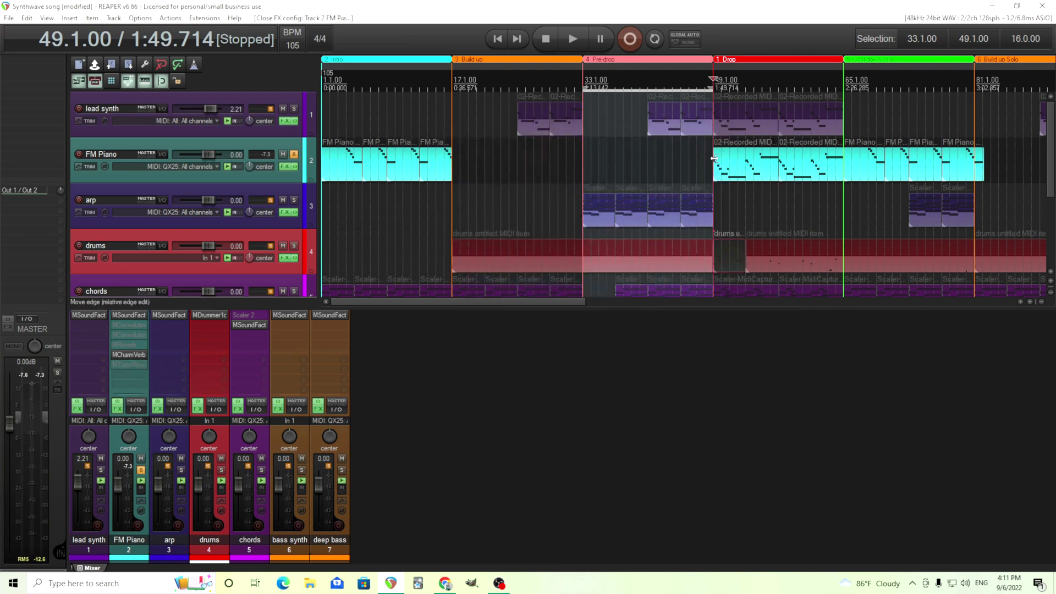
shift+click(126, 355)
click(130, 364)
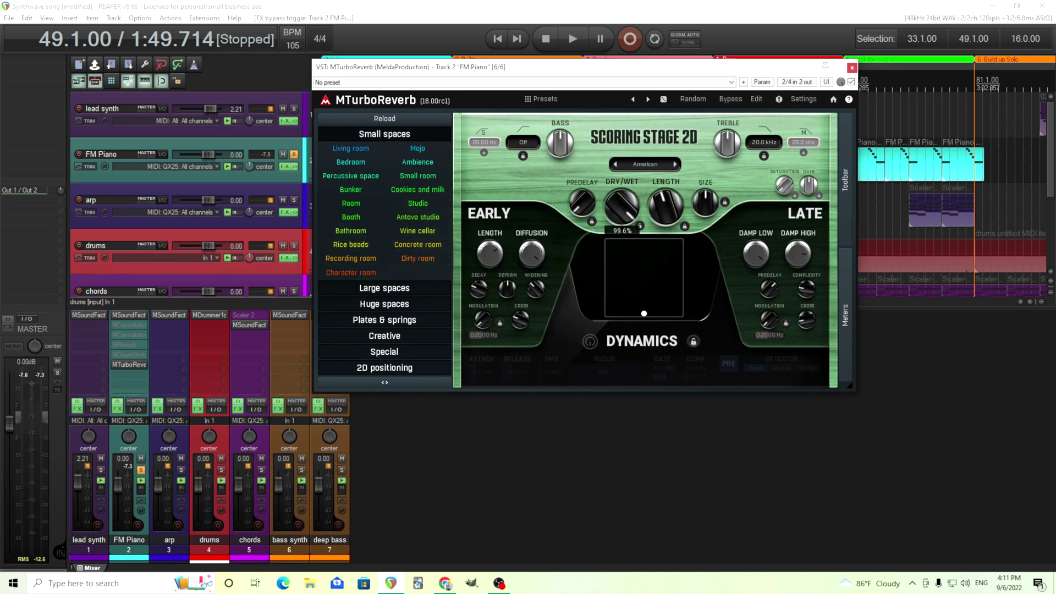
Set the Dry/Wet to about 75.6% and lock it, and try the lock by loading the Booth and Studio presets
drag(617, 207, 625, 190)
click(641, 226)
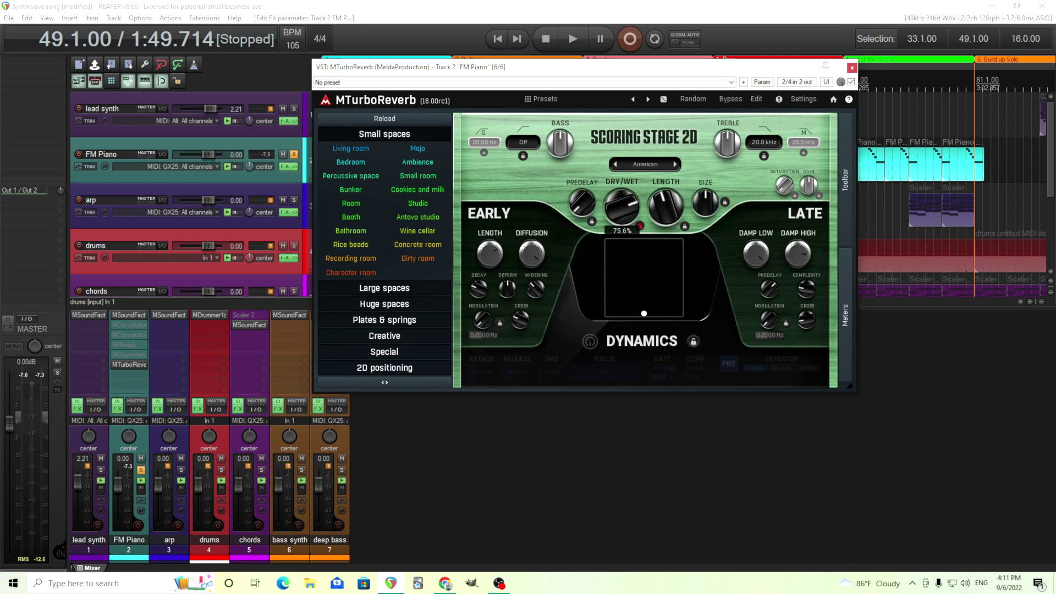
click(351, 218)
click(418, 203)
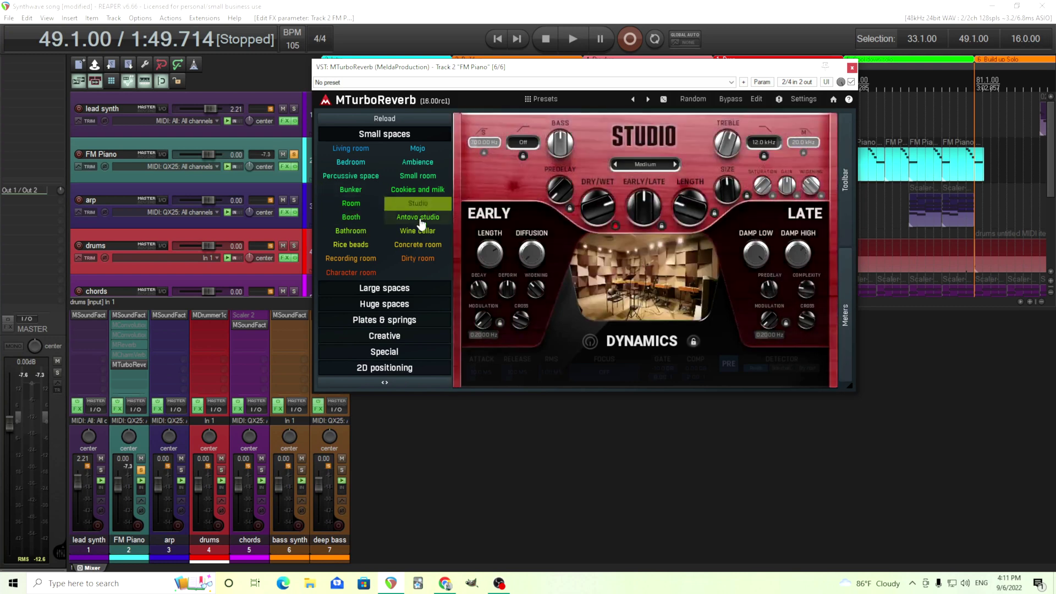
Load the Wine cellar preset in MTurboReverb and bypass the plugin on the FM Piano track
click(418, 230)
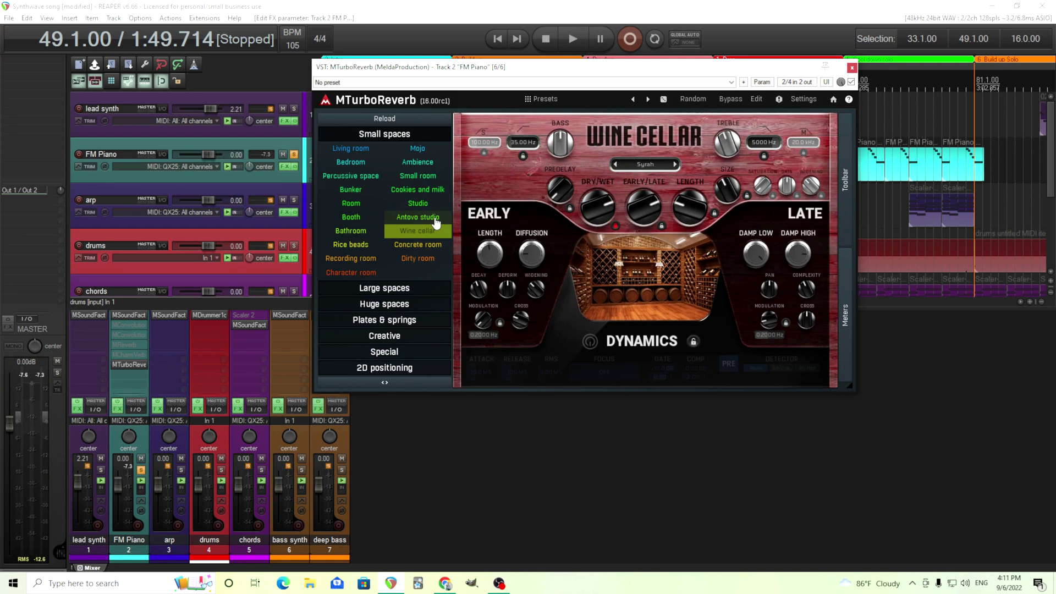
shift+click(128, 364)
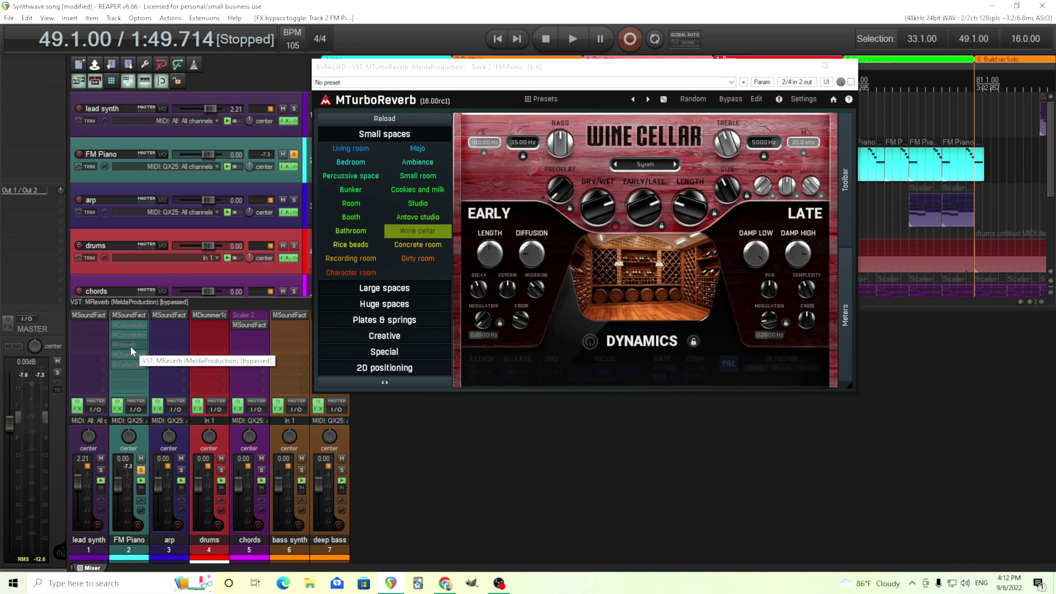
Activate MReverb on the FM Piano track to inspect its edit controls, and close both reverb windows and bypass MReverb
shift+click(130, 345)
click(130, 346)
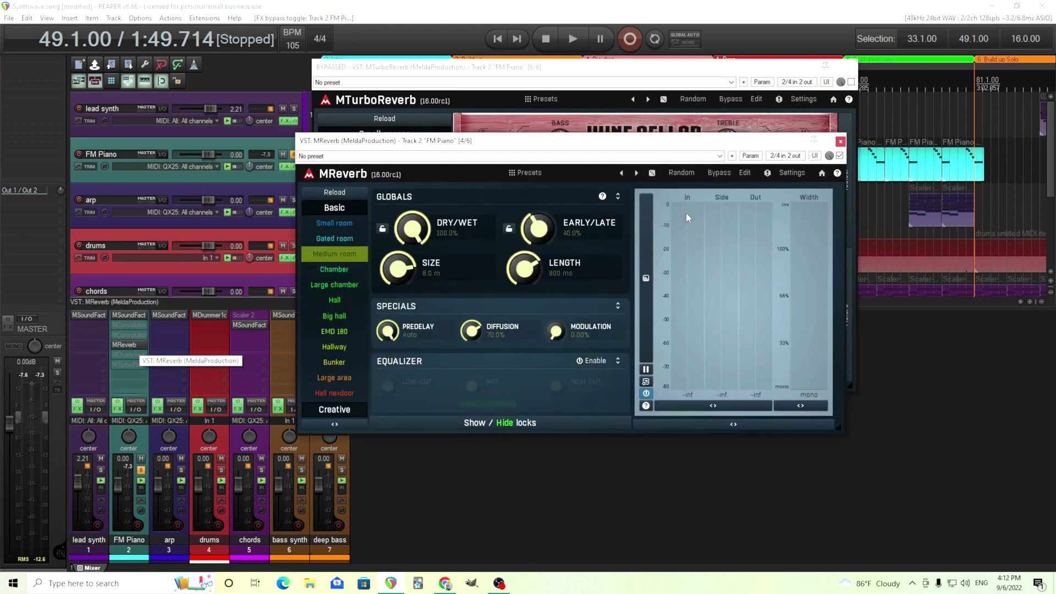
click(744, 173)
mouse_move(720, 243)
mouse_down()
mouse_move(731, 250)
mouse_move(683, 254)
mouse_move(784, 268)
mouse_move(733, 254)
mouse_move(660, 264)
mouse_up()
click(833, 142)
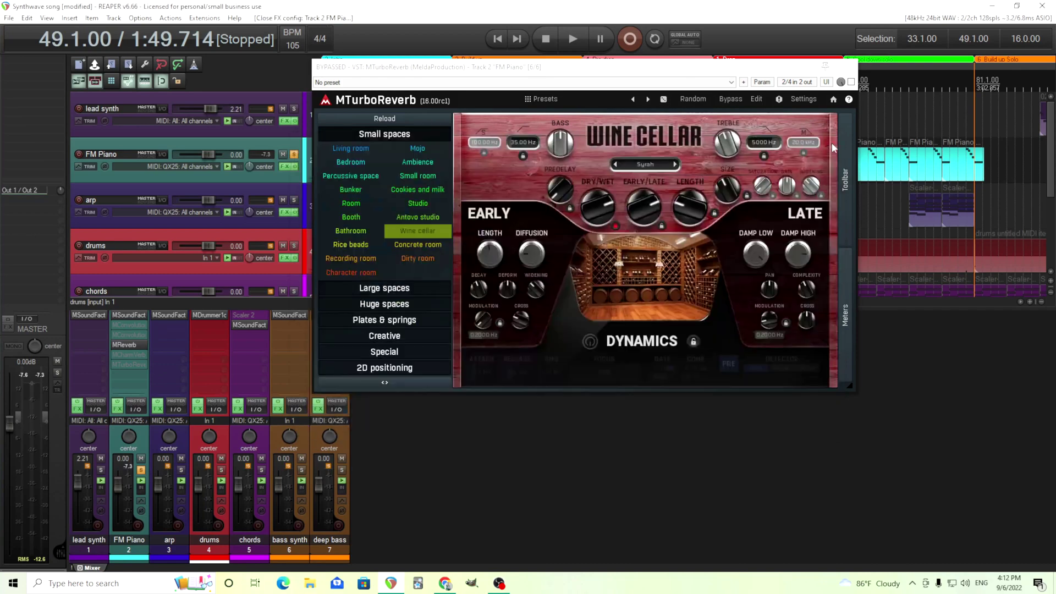
click(852, 66)
shift+click(122, 345)
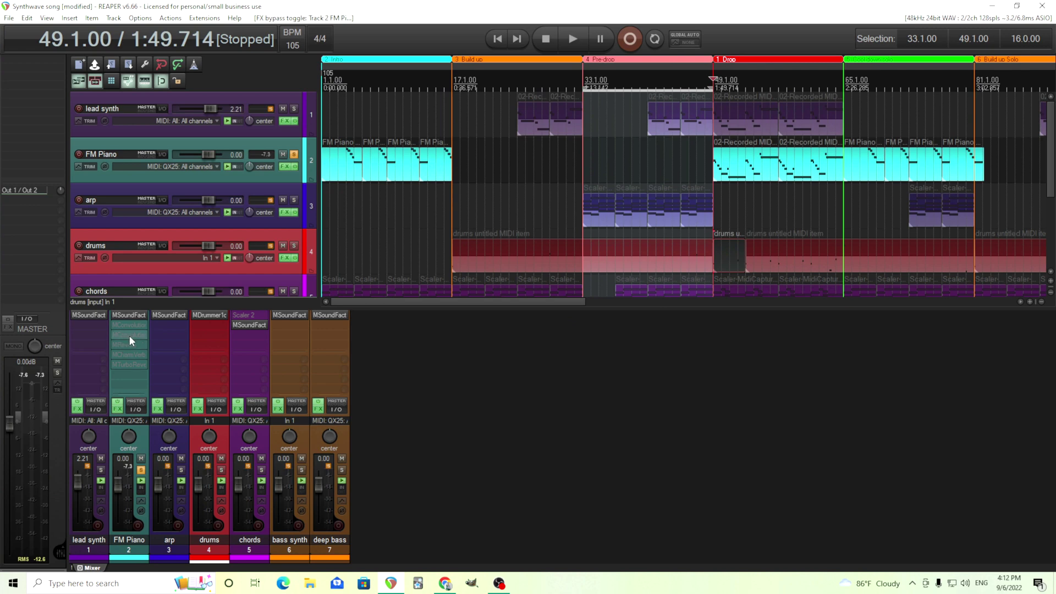
Activate MConvolutionMB on the FM Piano track, try Band 1's A/B Ratio control, and close the plugin window
shift+click(129, 336)
click(129, 336)
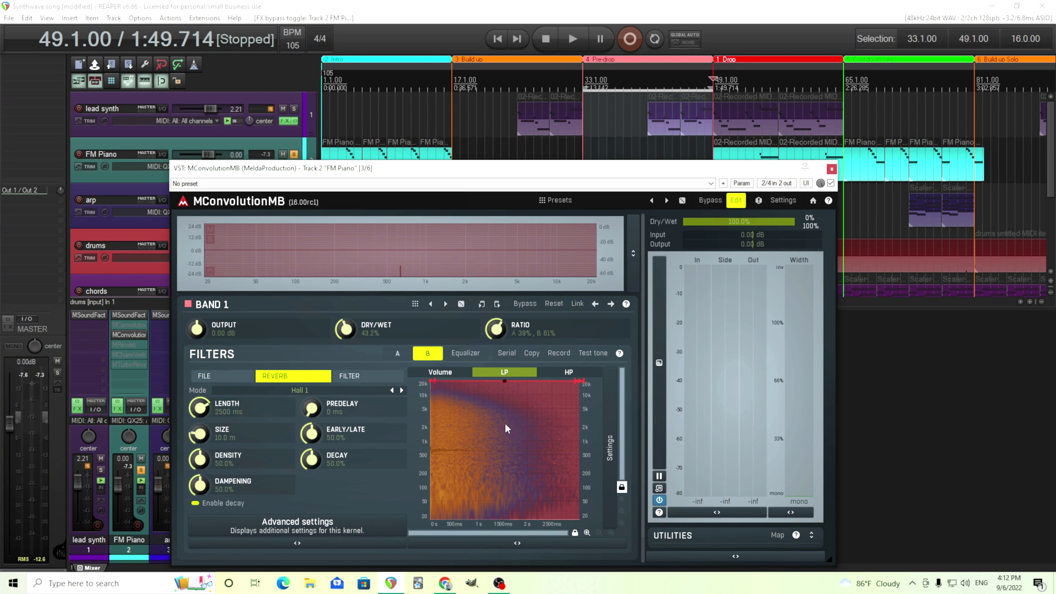
drag(498, 322, 498, 329)
click(832, 169)
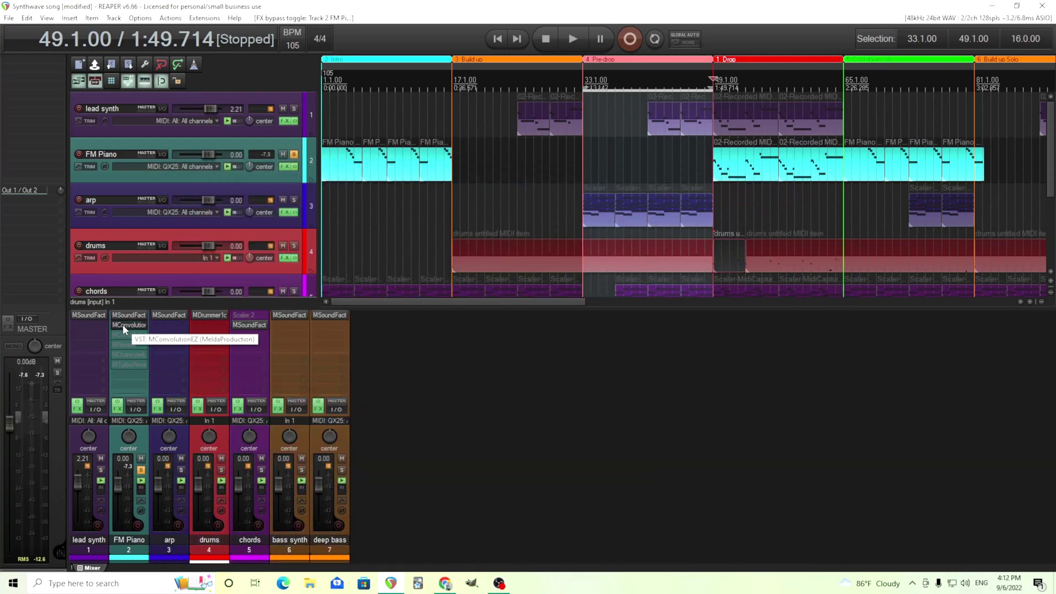
Open MConvolutionEZ on the FM Piano track and browse the impulse responses in its Hall folder
click(123, 325)
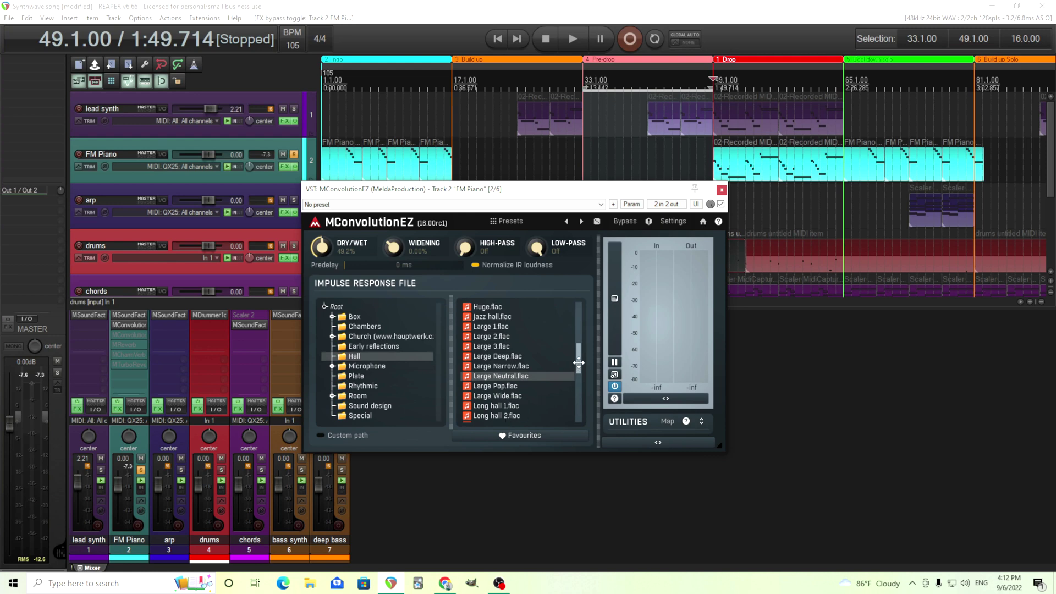
drag(579, 362, 580, 405)
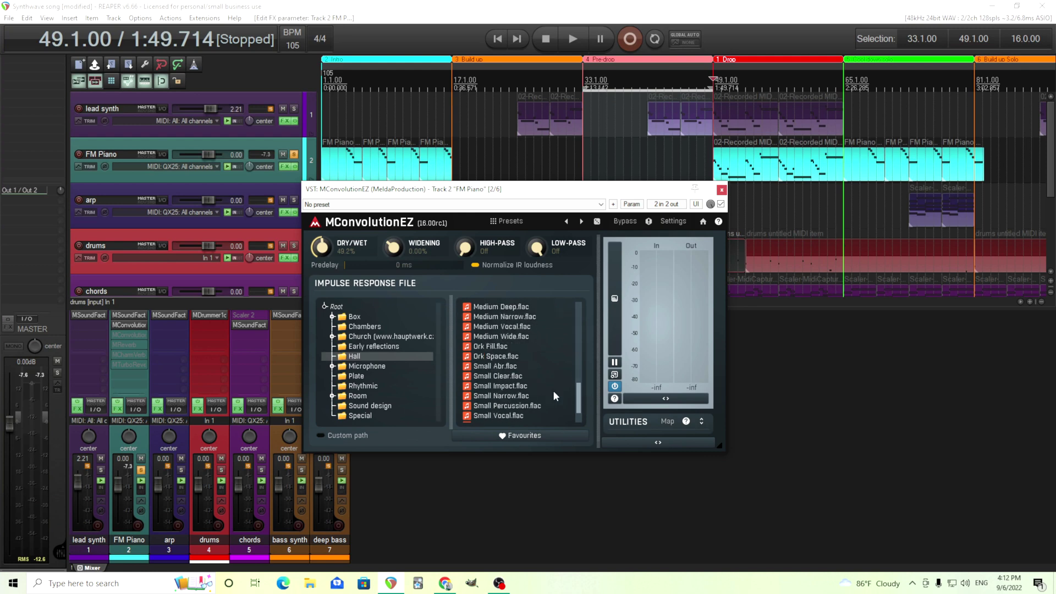